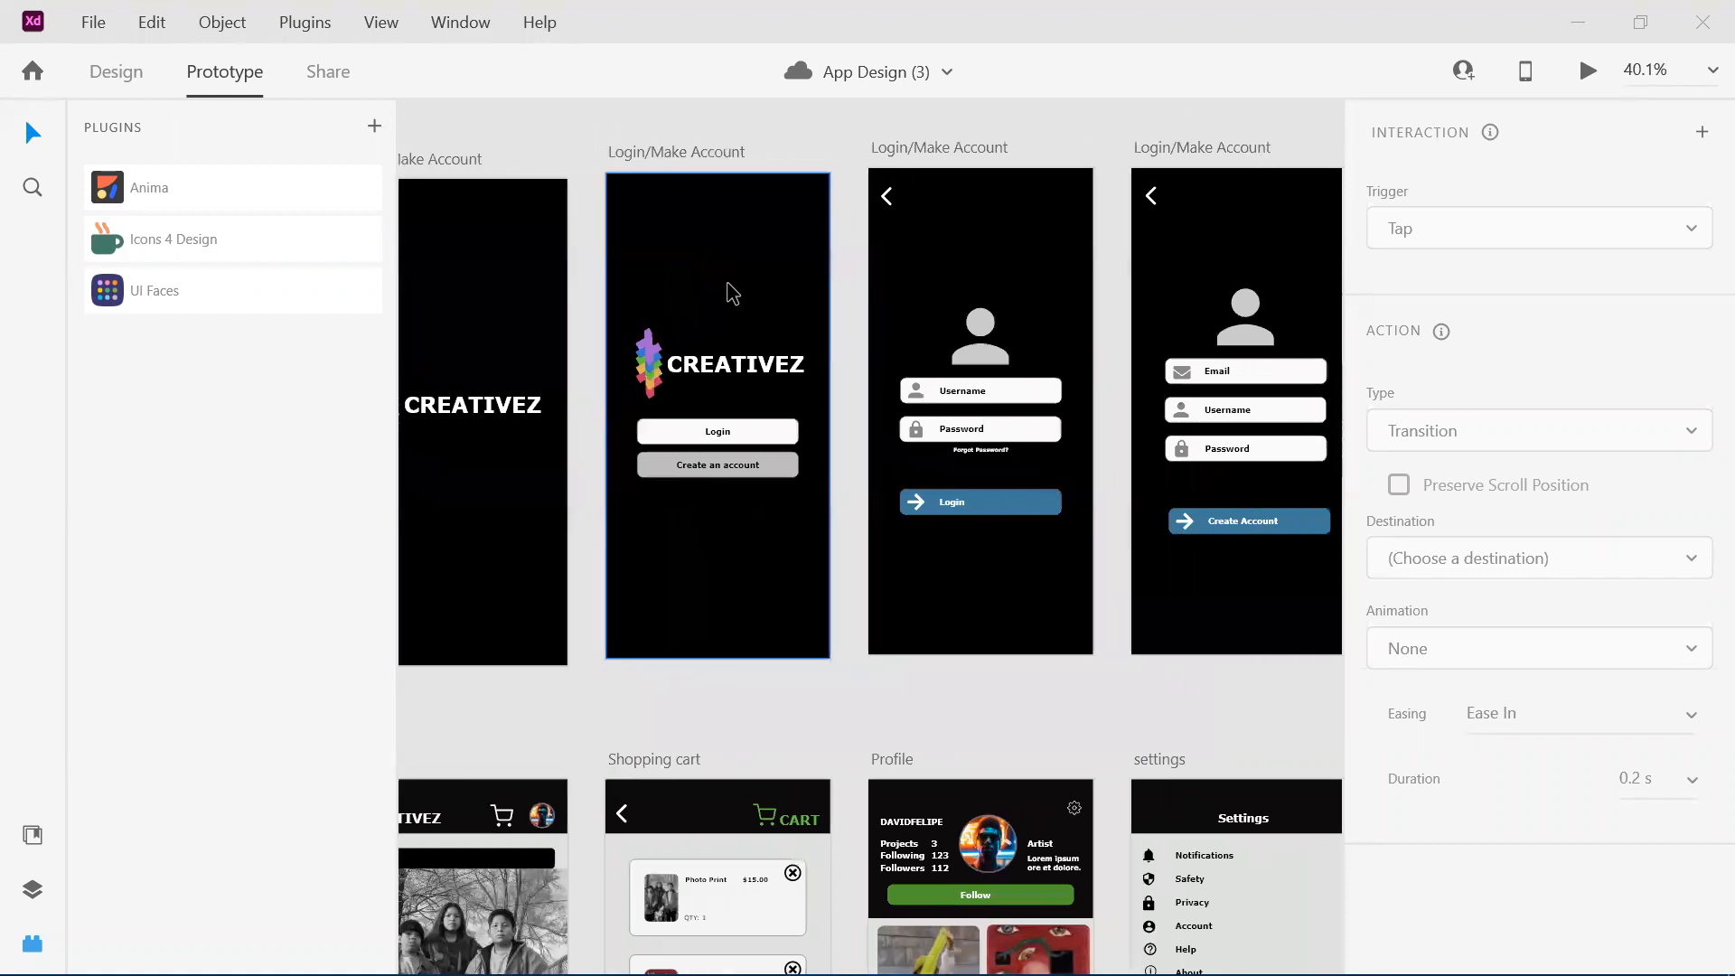
# Examine the four Login/Make Account artboards, from the logo splash screen to the login and account creation forms.
pyautogui.scroll(-2, 733, 292)
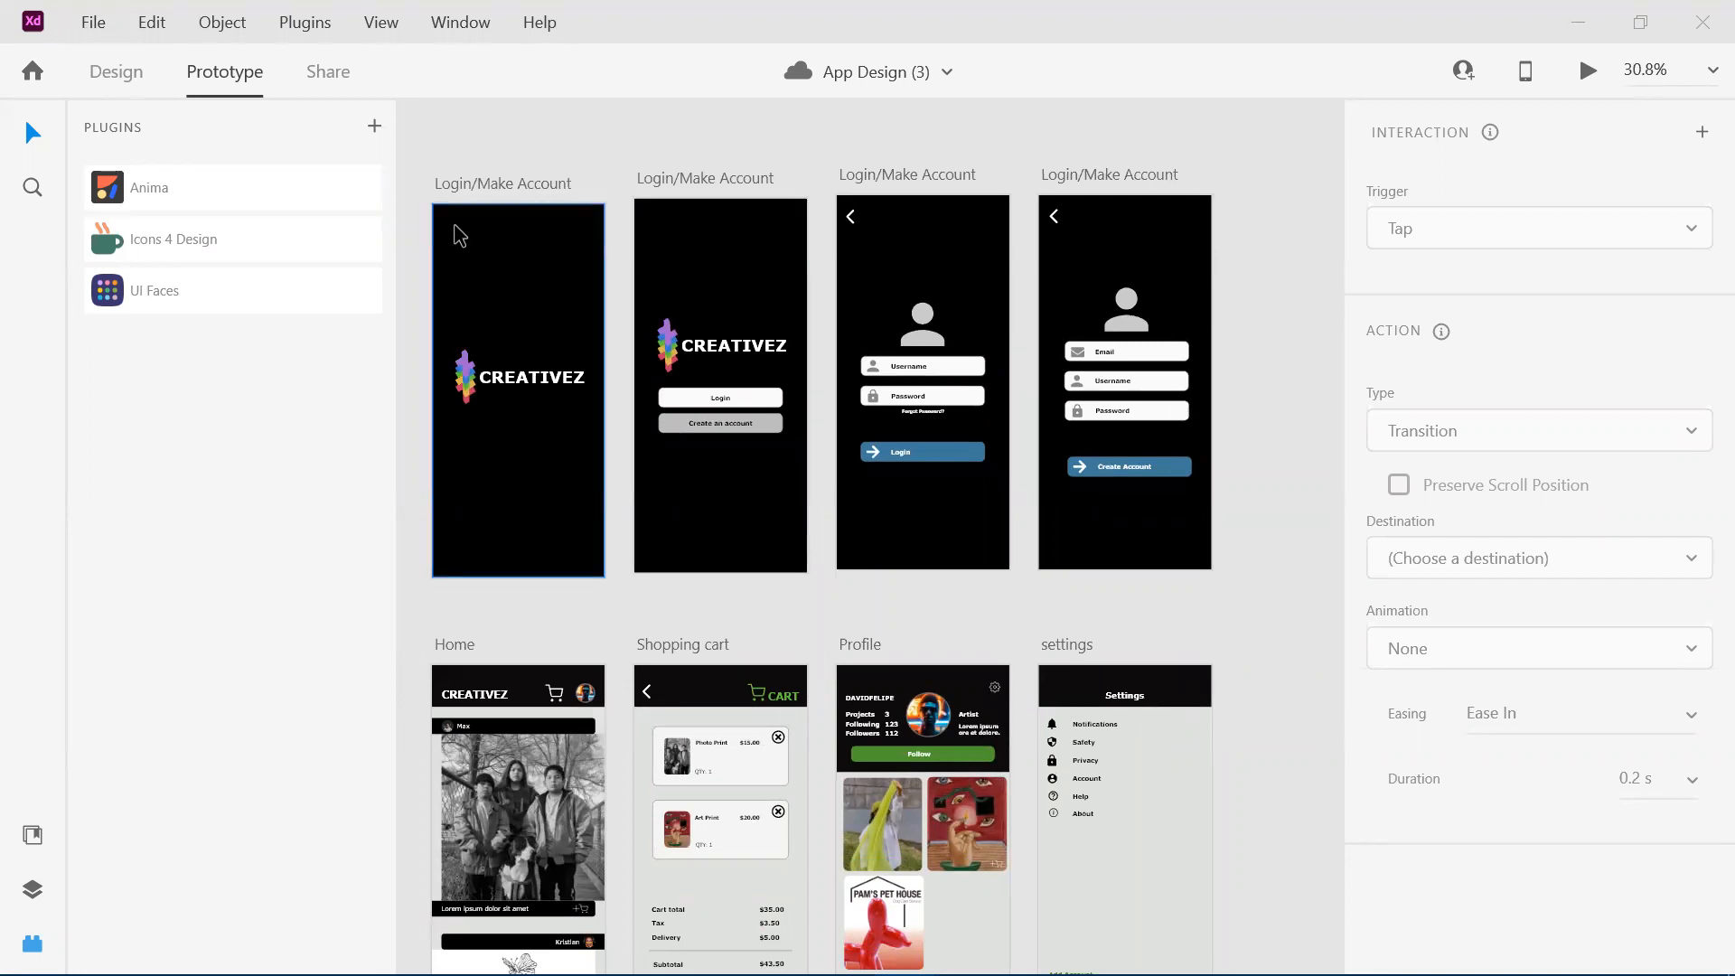
pyautogui.scroll(-1, 460, 236)
pyautogui.hscroll(-2, 460, 236)
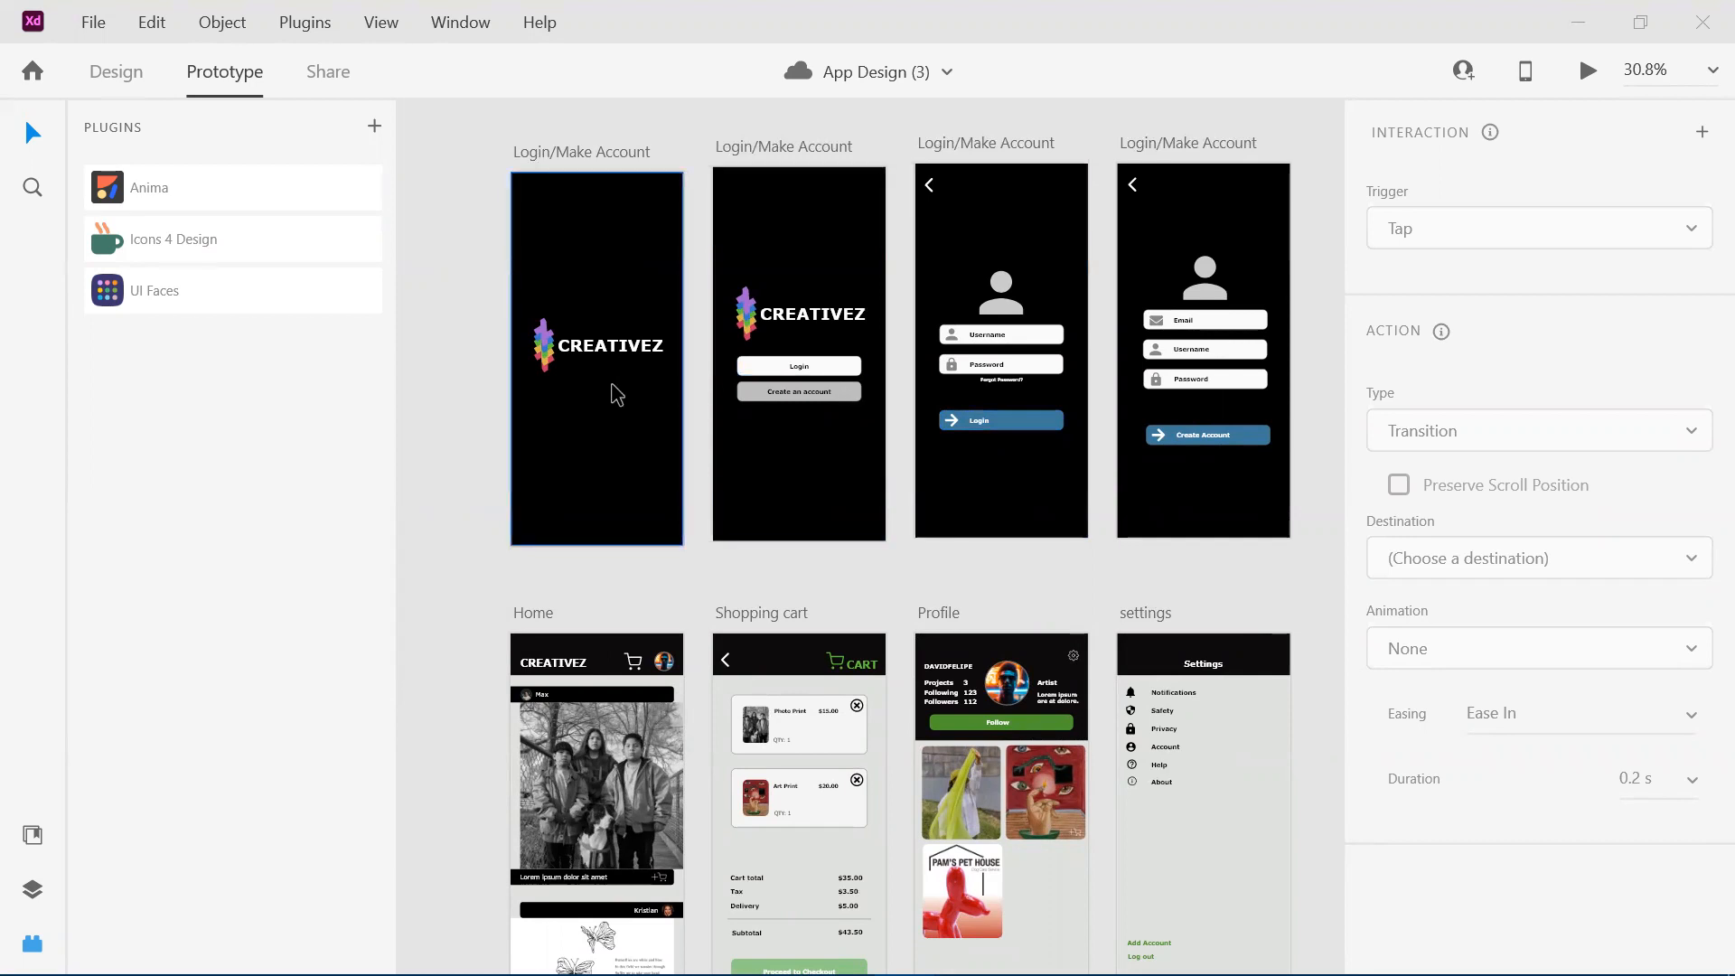
pyautogui.scroll(5, 617, 395)
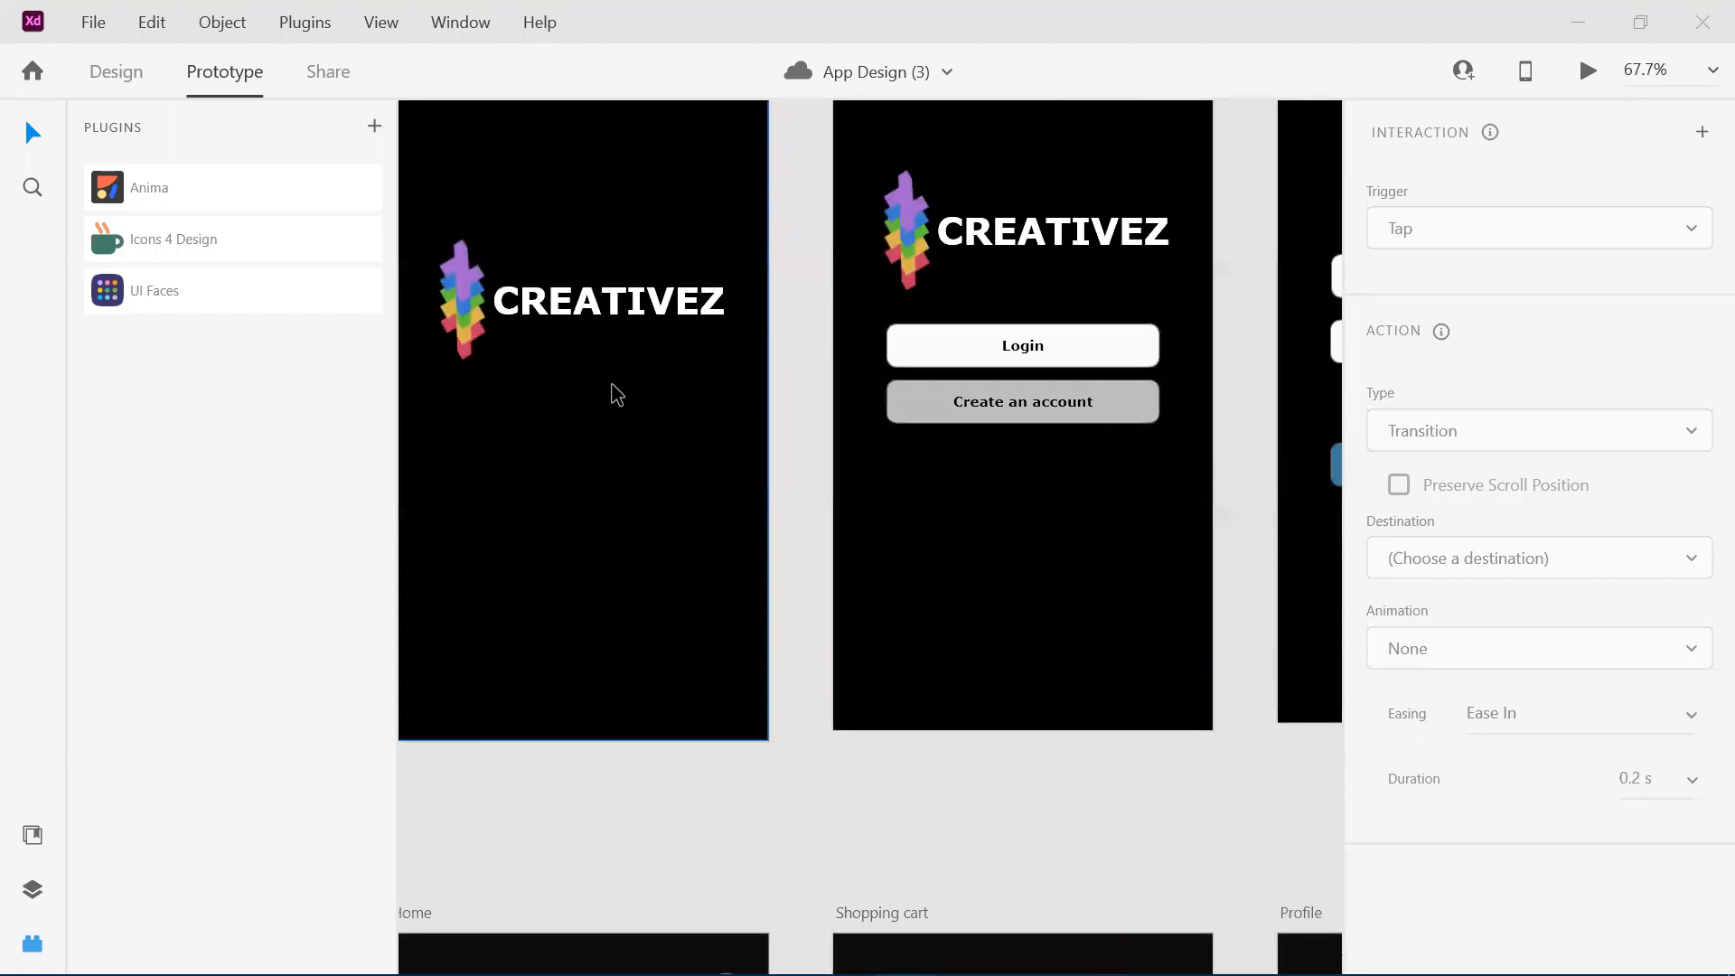
pyautogui.scroll(-3, 617, 395)
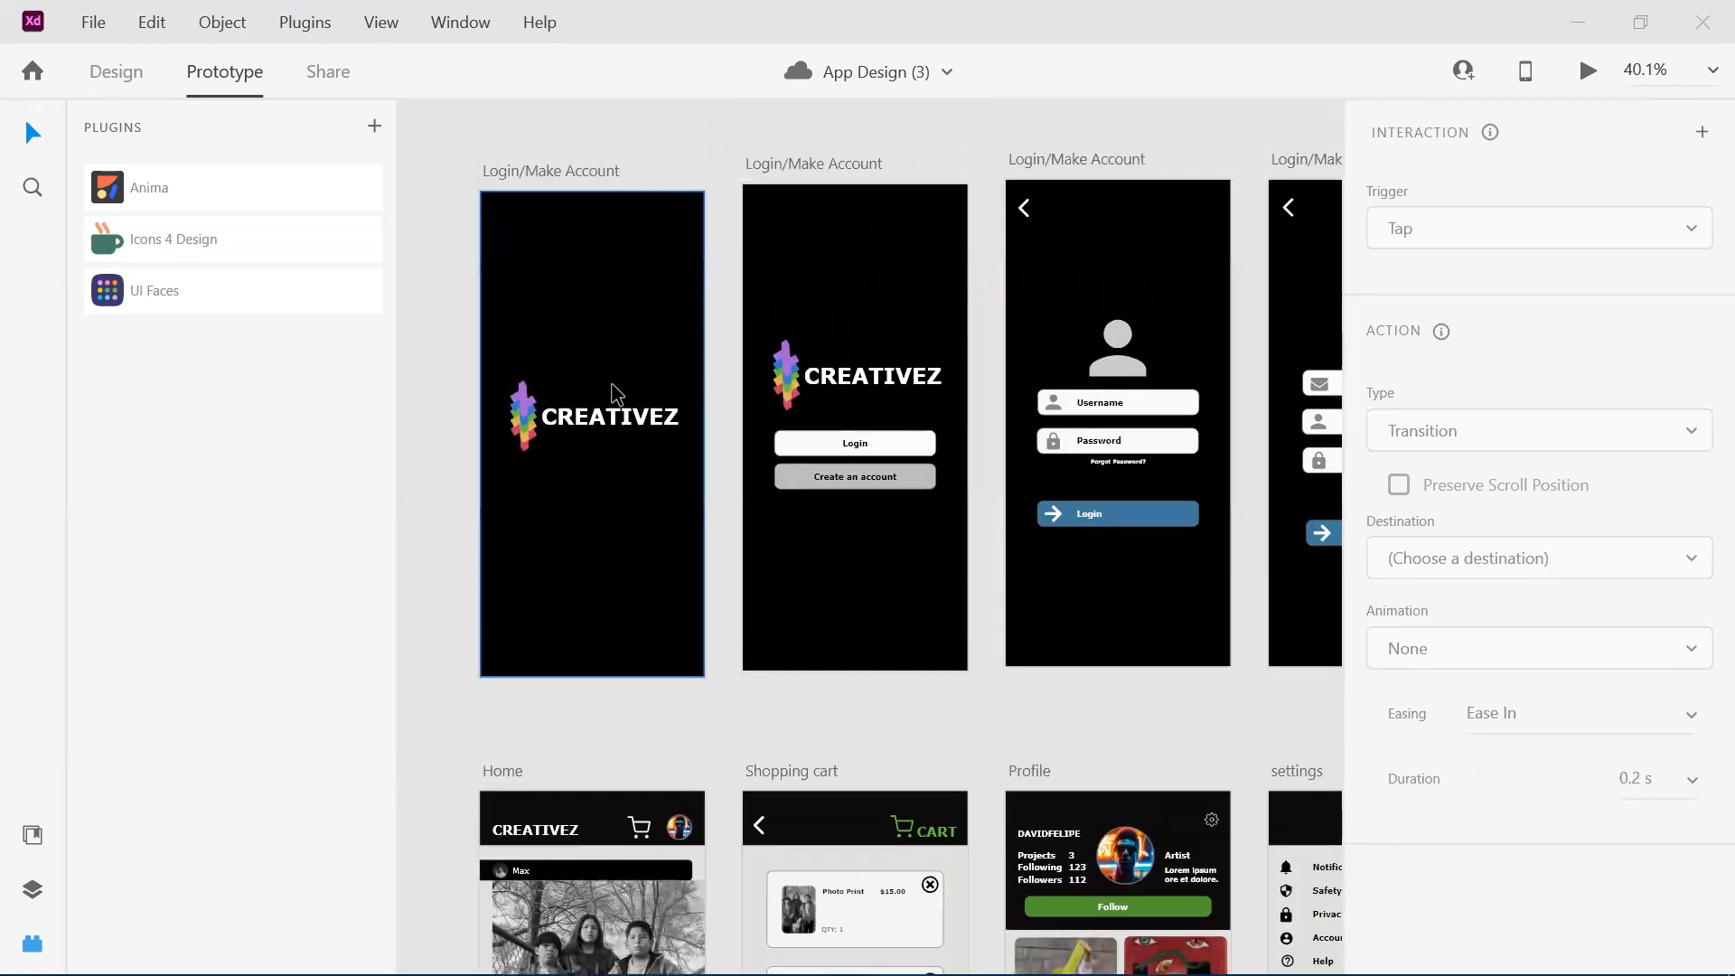
pyautogui.hscroll(2, 614, 388)
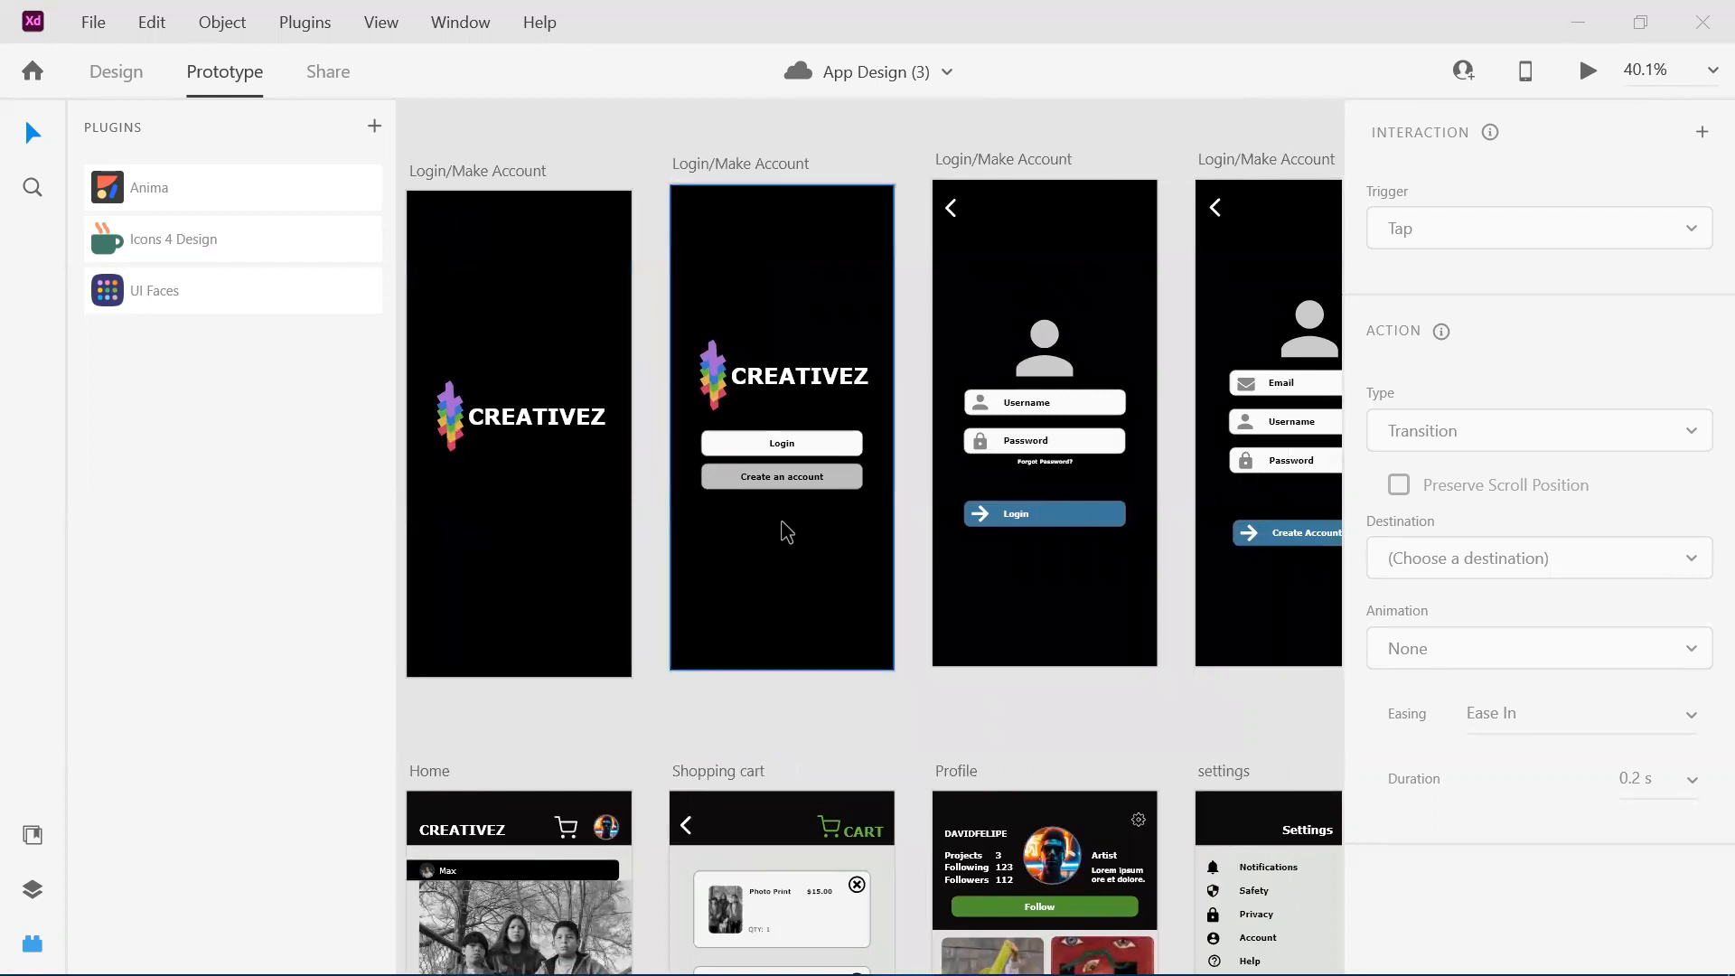
pyautogui.hscroll(4, 819, 506)
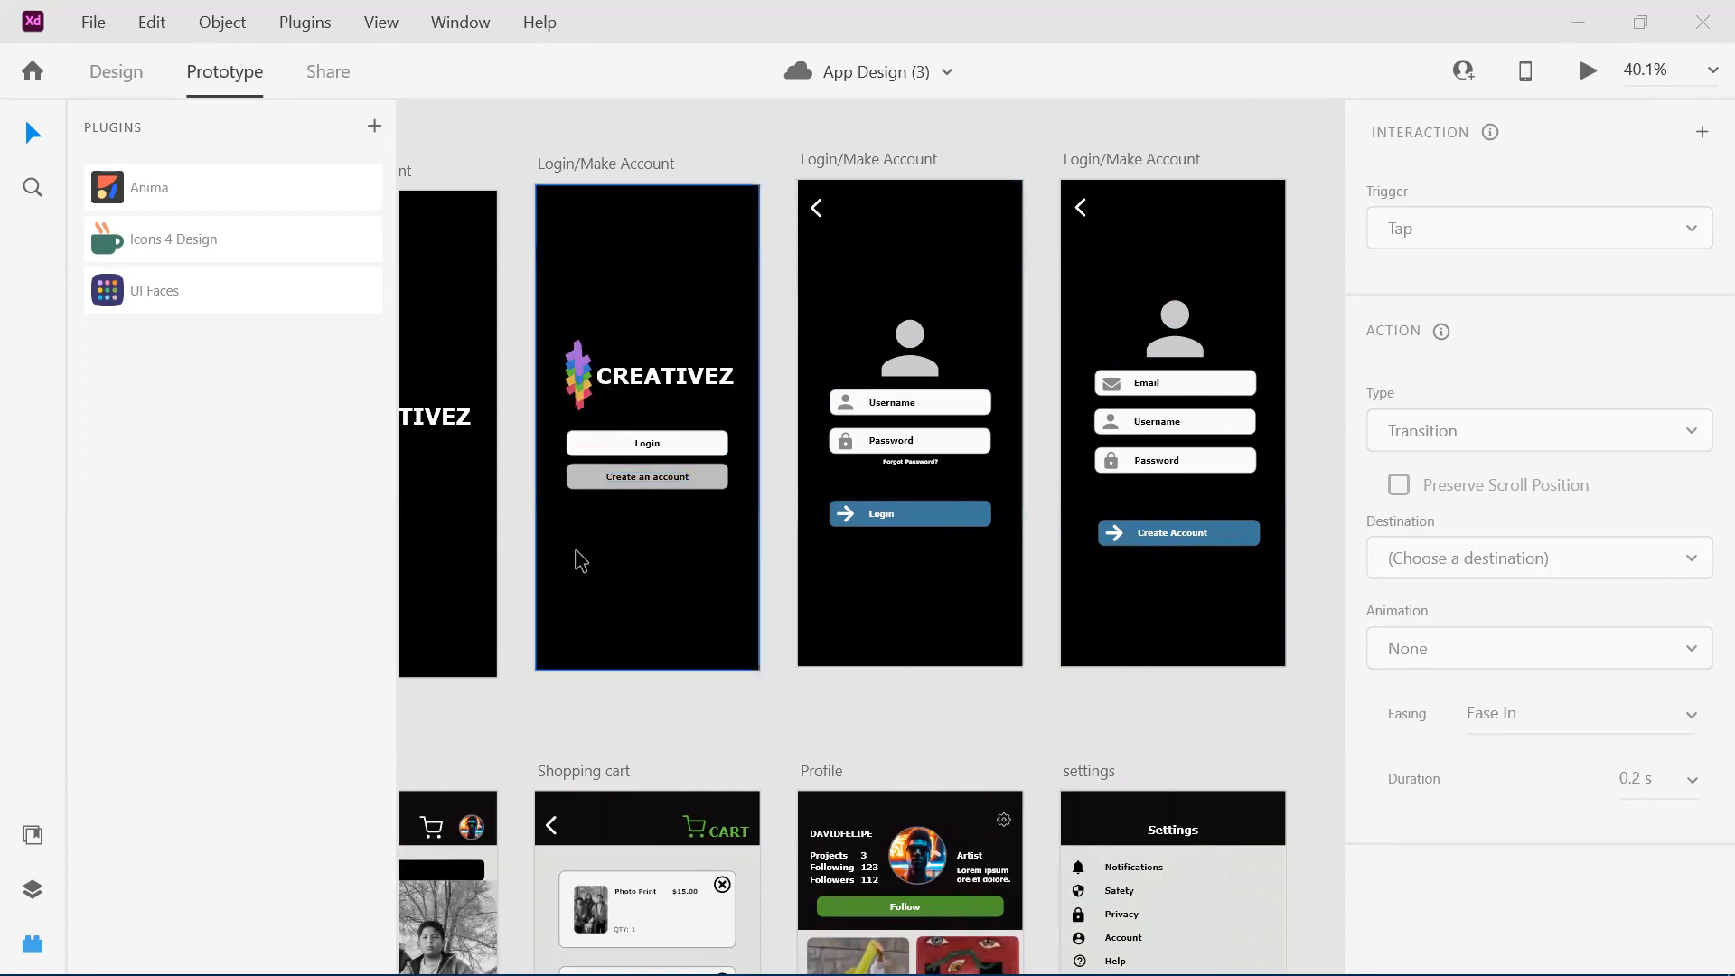
pyautogui.scroll(-2, 669, 548)
pyautogui.scroll(-2, 668, 548)
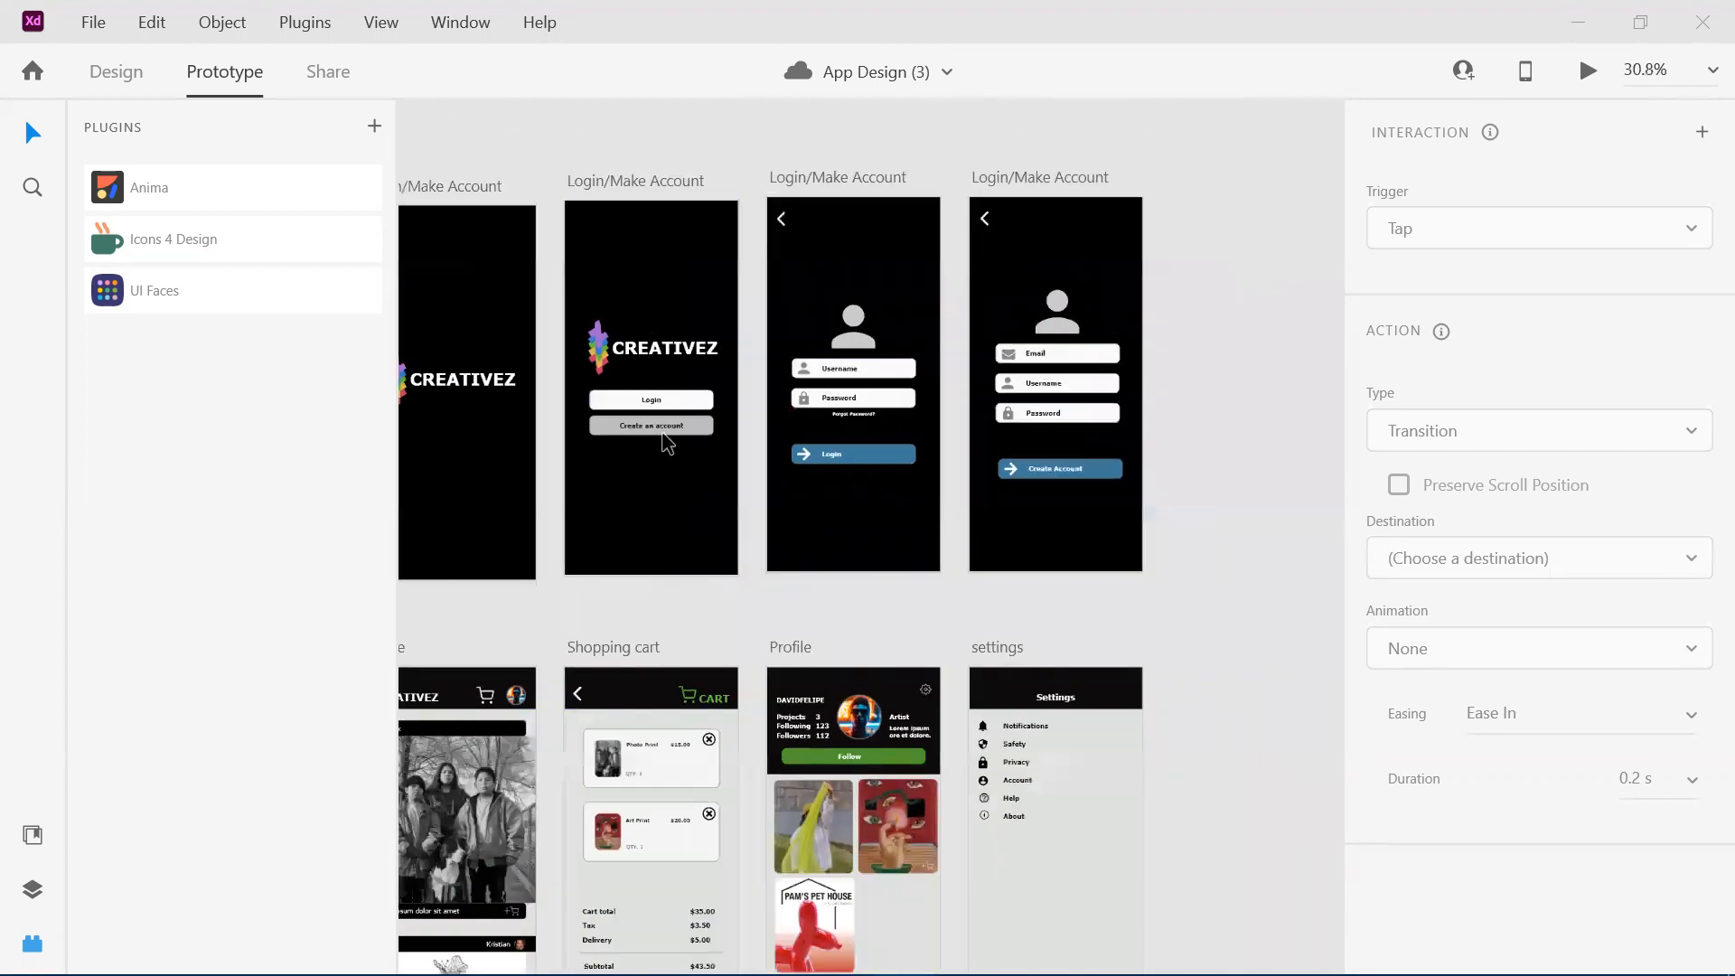
pyautogui.hscroll(-3, 655, 360)
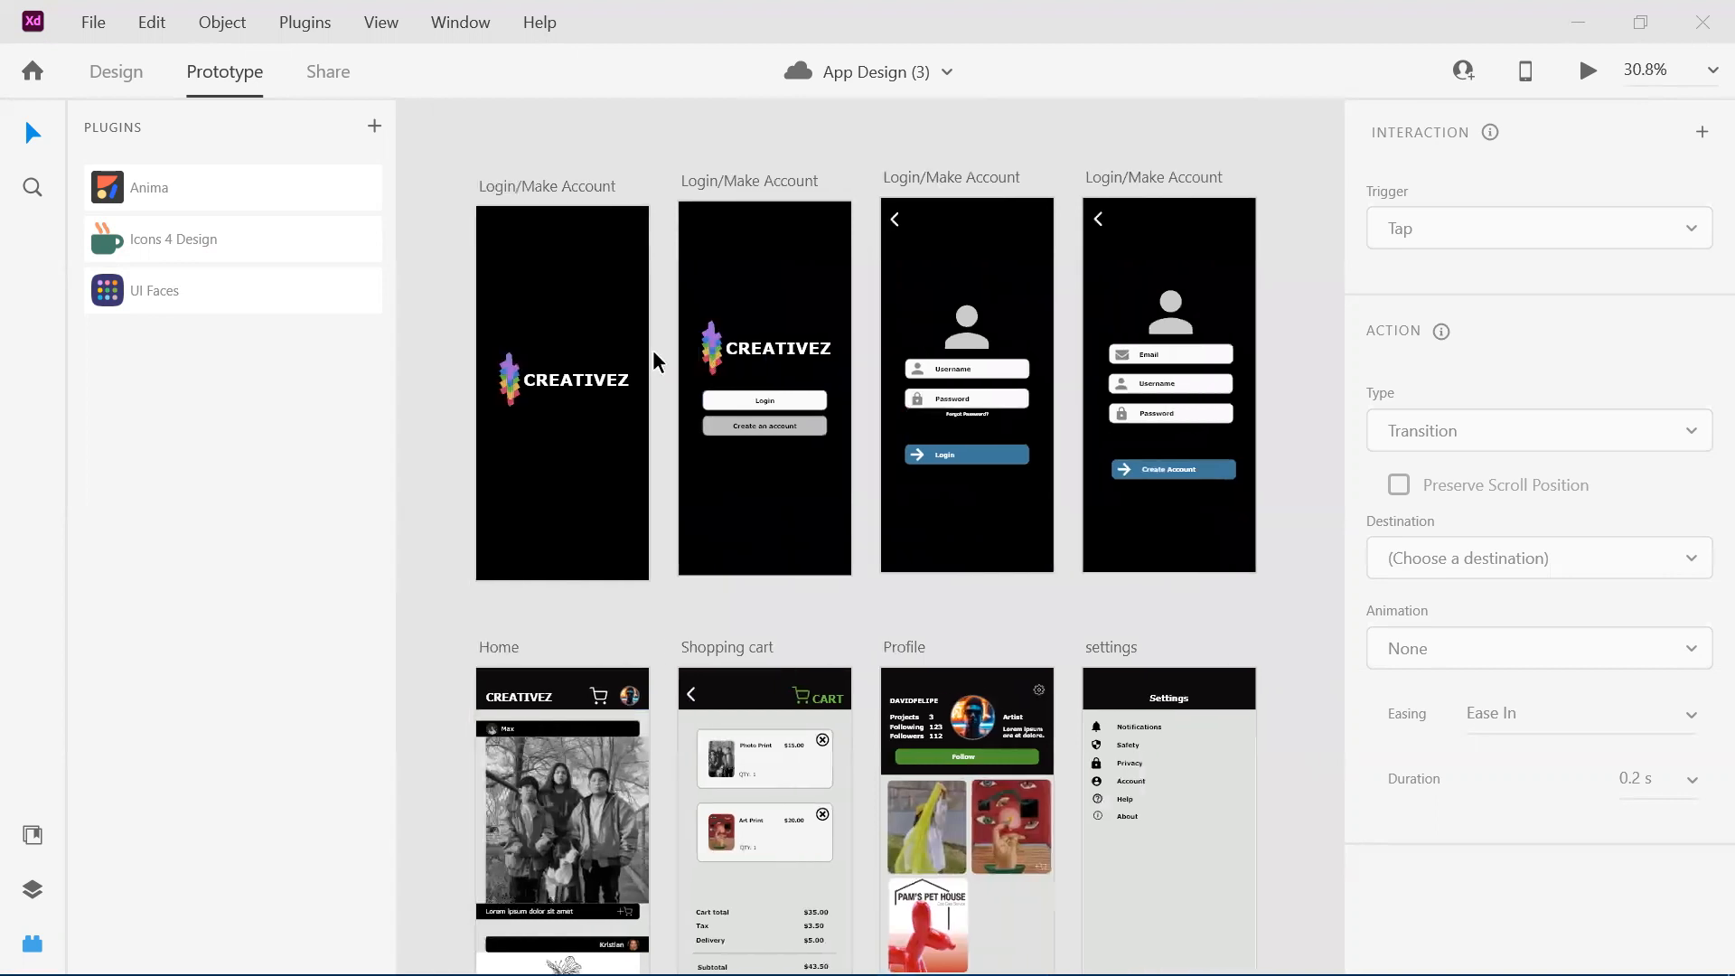
# Look over the Home, Shopping cart, Profile and settings artboards and their place below the login screens.
pyautogui.scroll(-6, 655, 360)
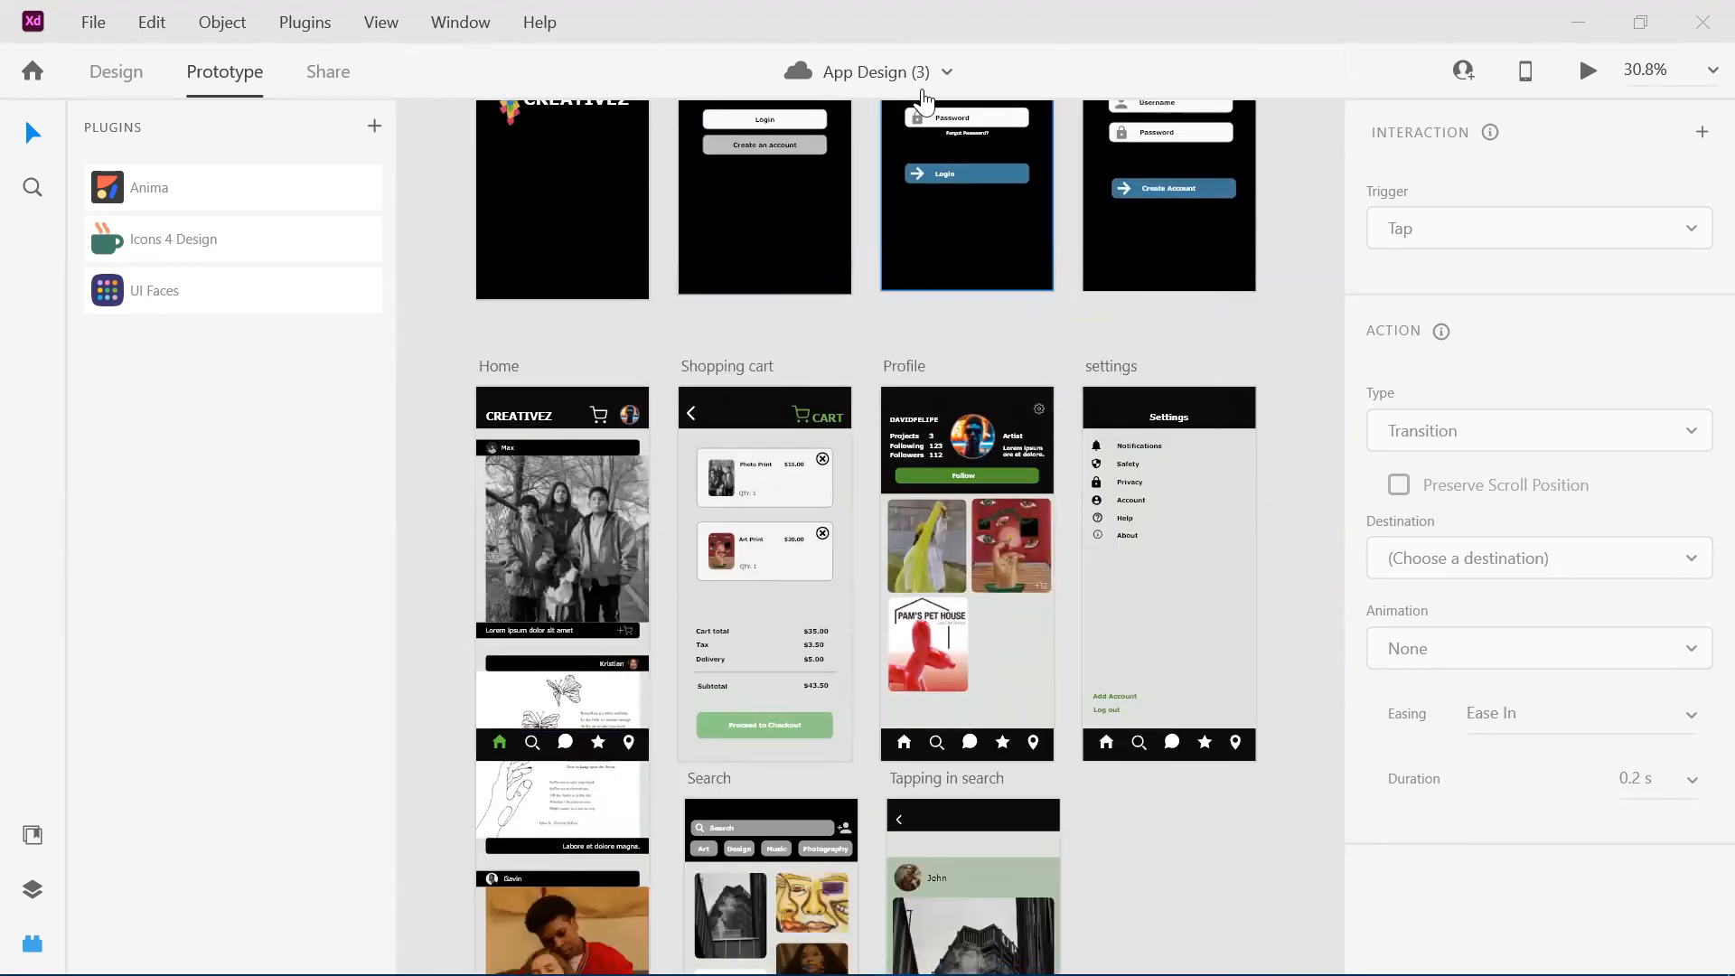
pyautogui.scroll(-1, 683, 280)
pyautogui.scroll(-1, 683, 288)
pyautogui.scroll(-2, 684, 288)
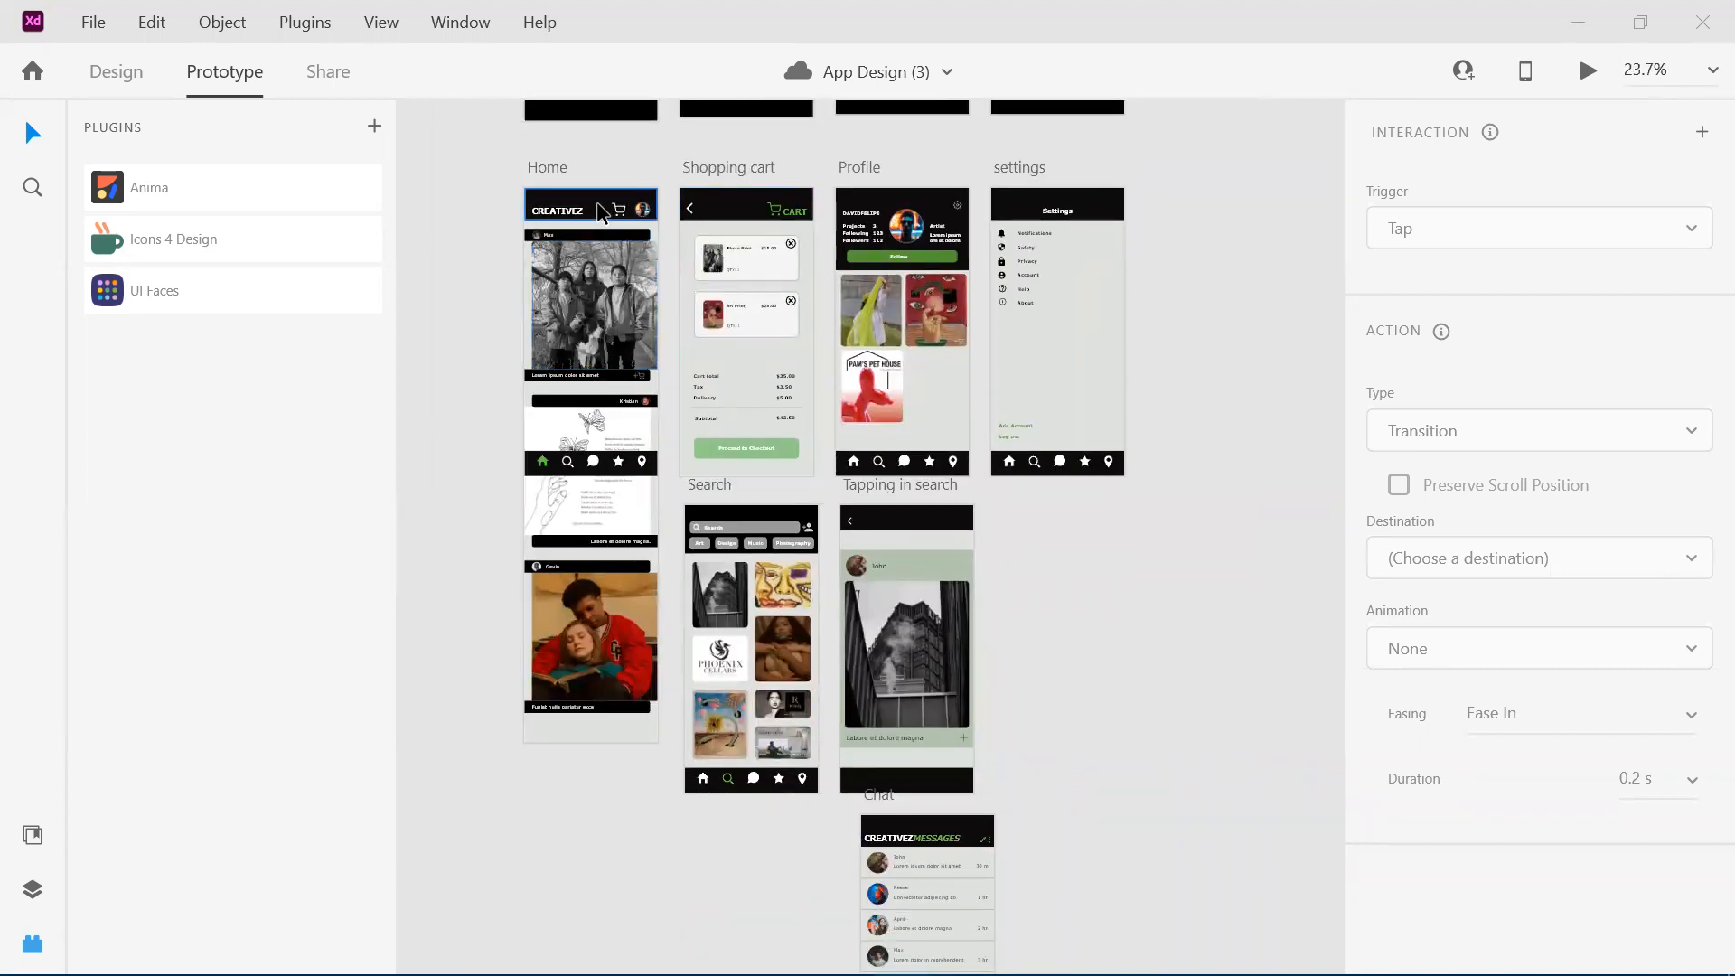
pyautogui.scroll(2, 657, 388)
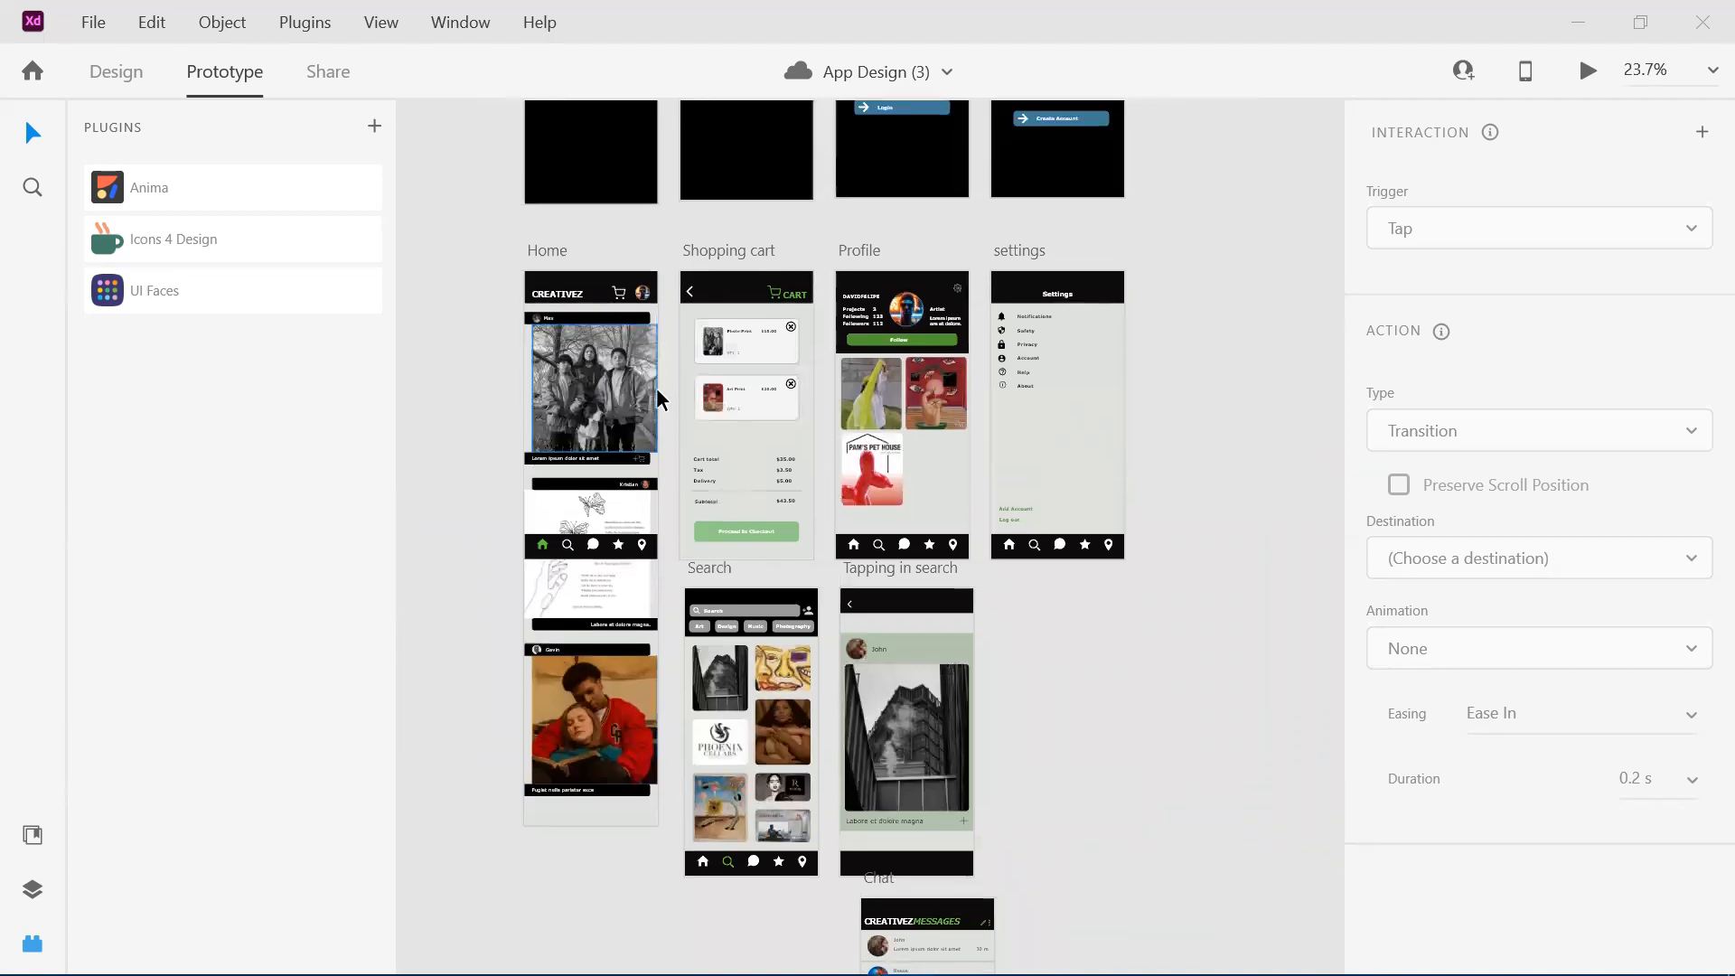
pyautogui.scroll(2, 657, 392)
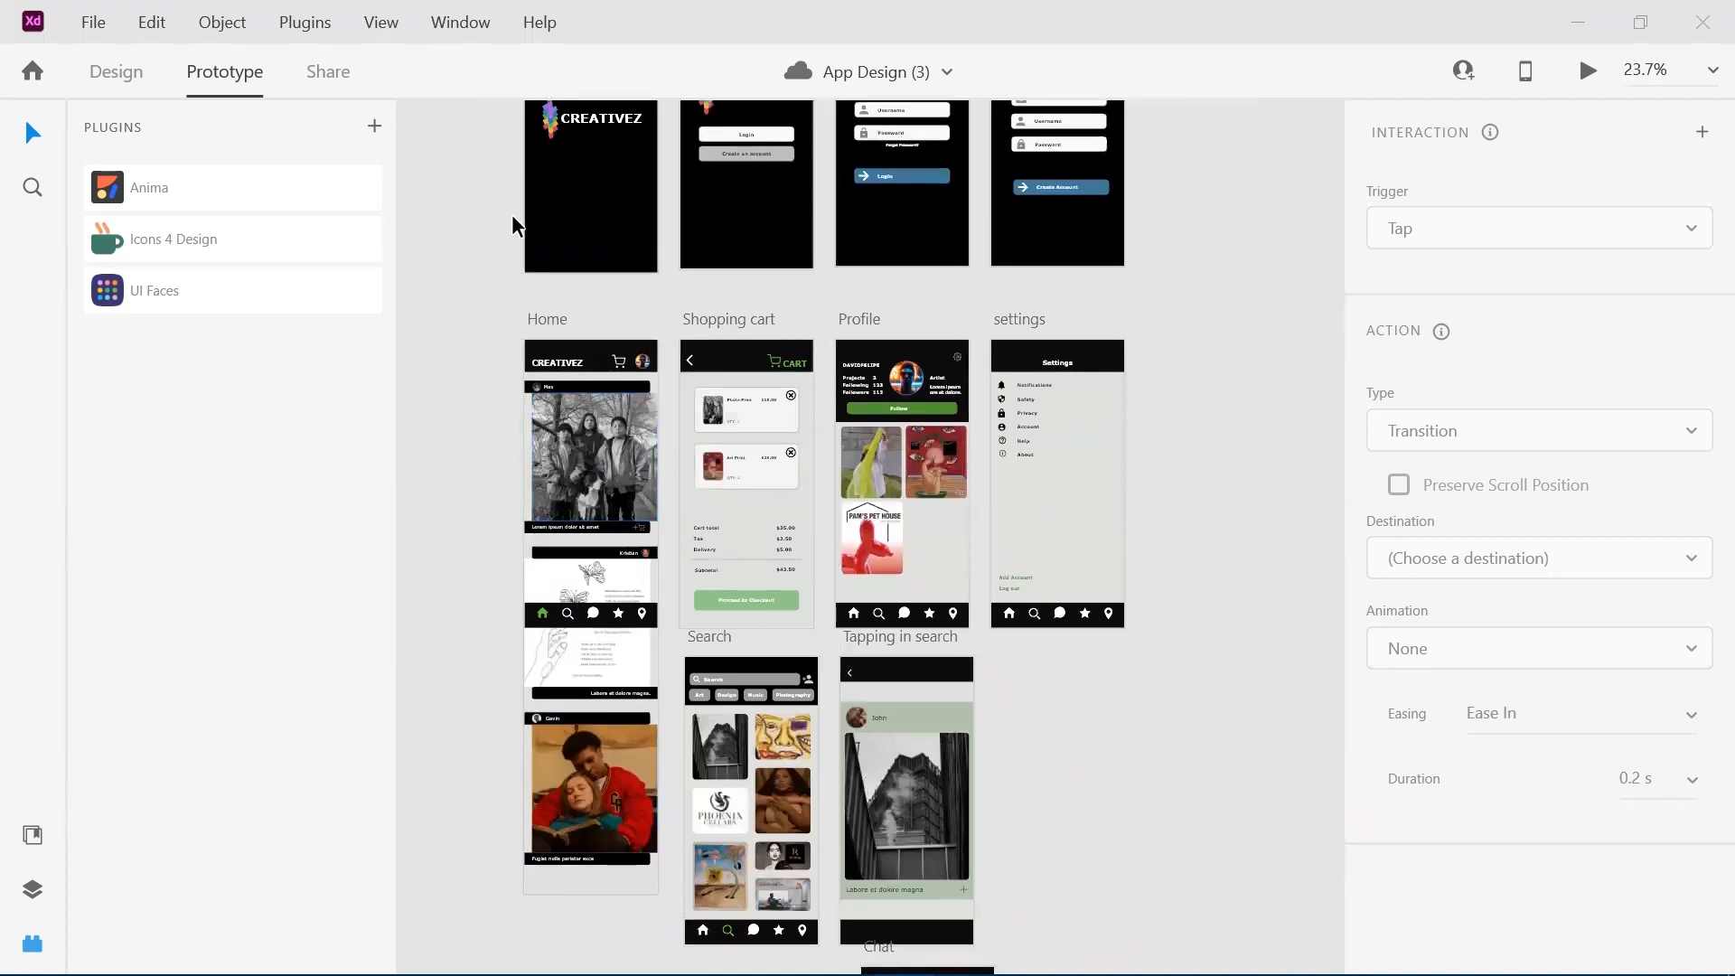
pyautogui.scroll(2, 560, 378)
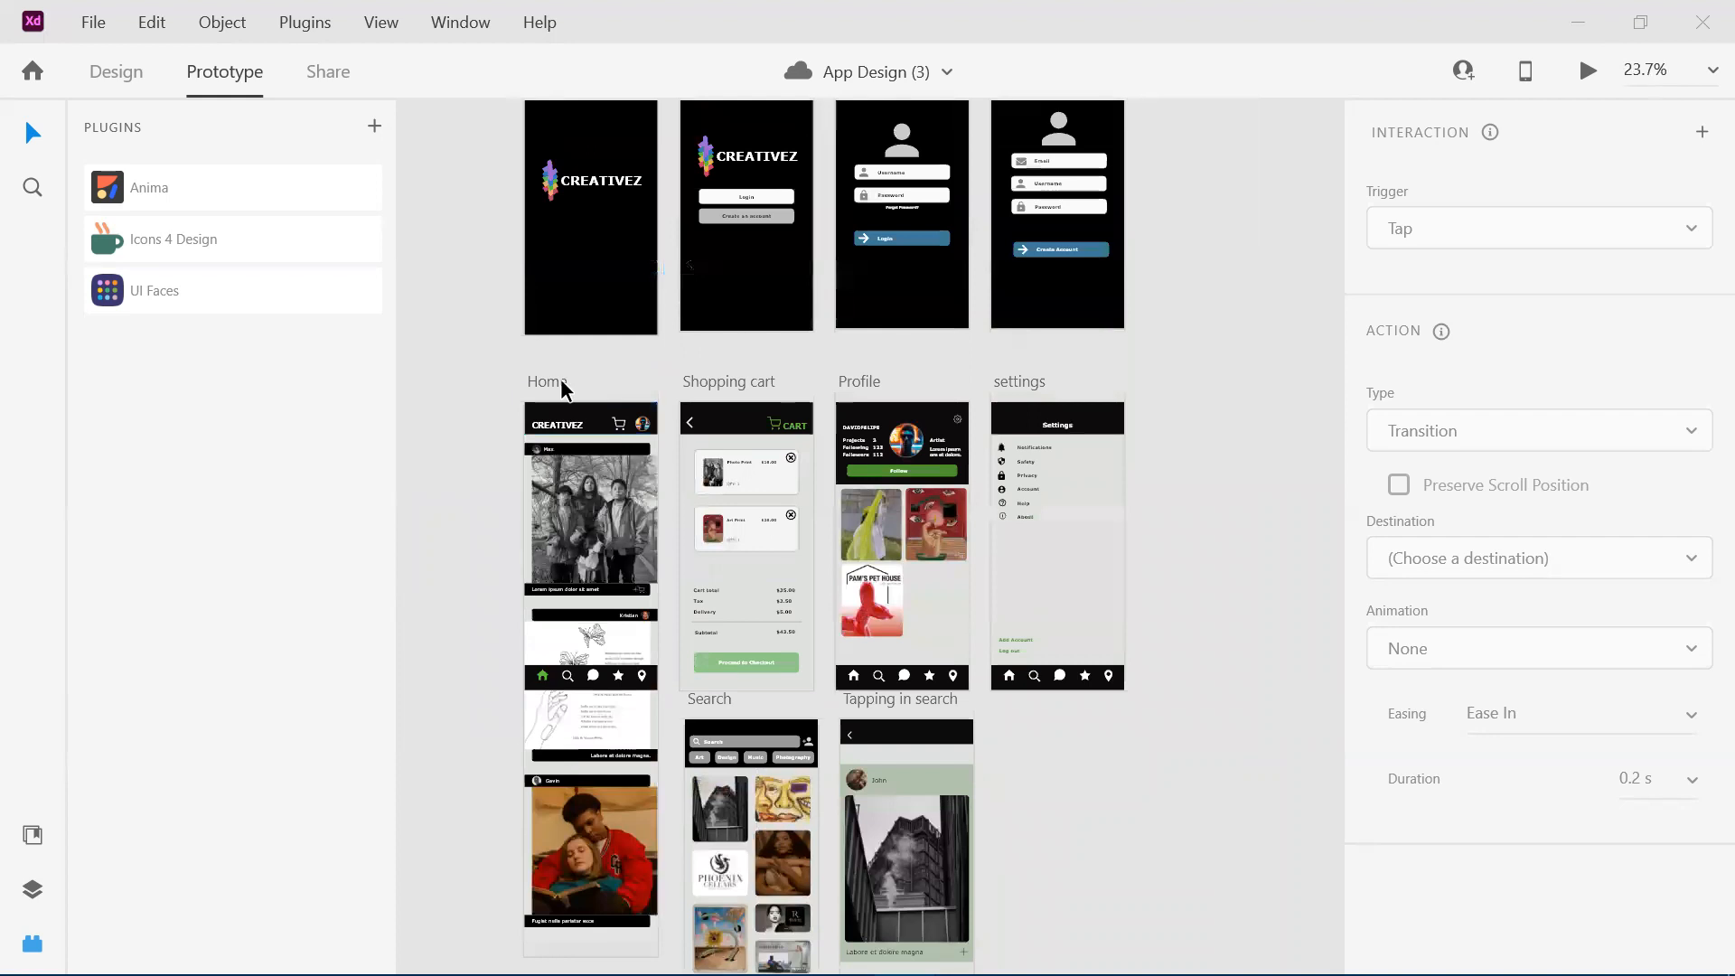
pyautogui.scroll(-2, 685, 421)
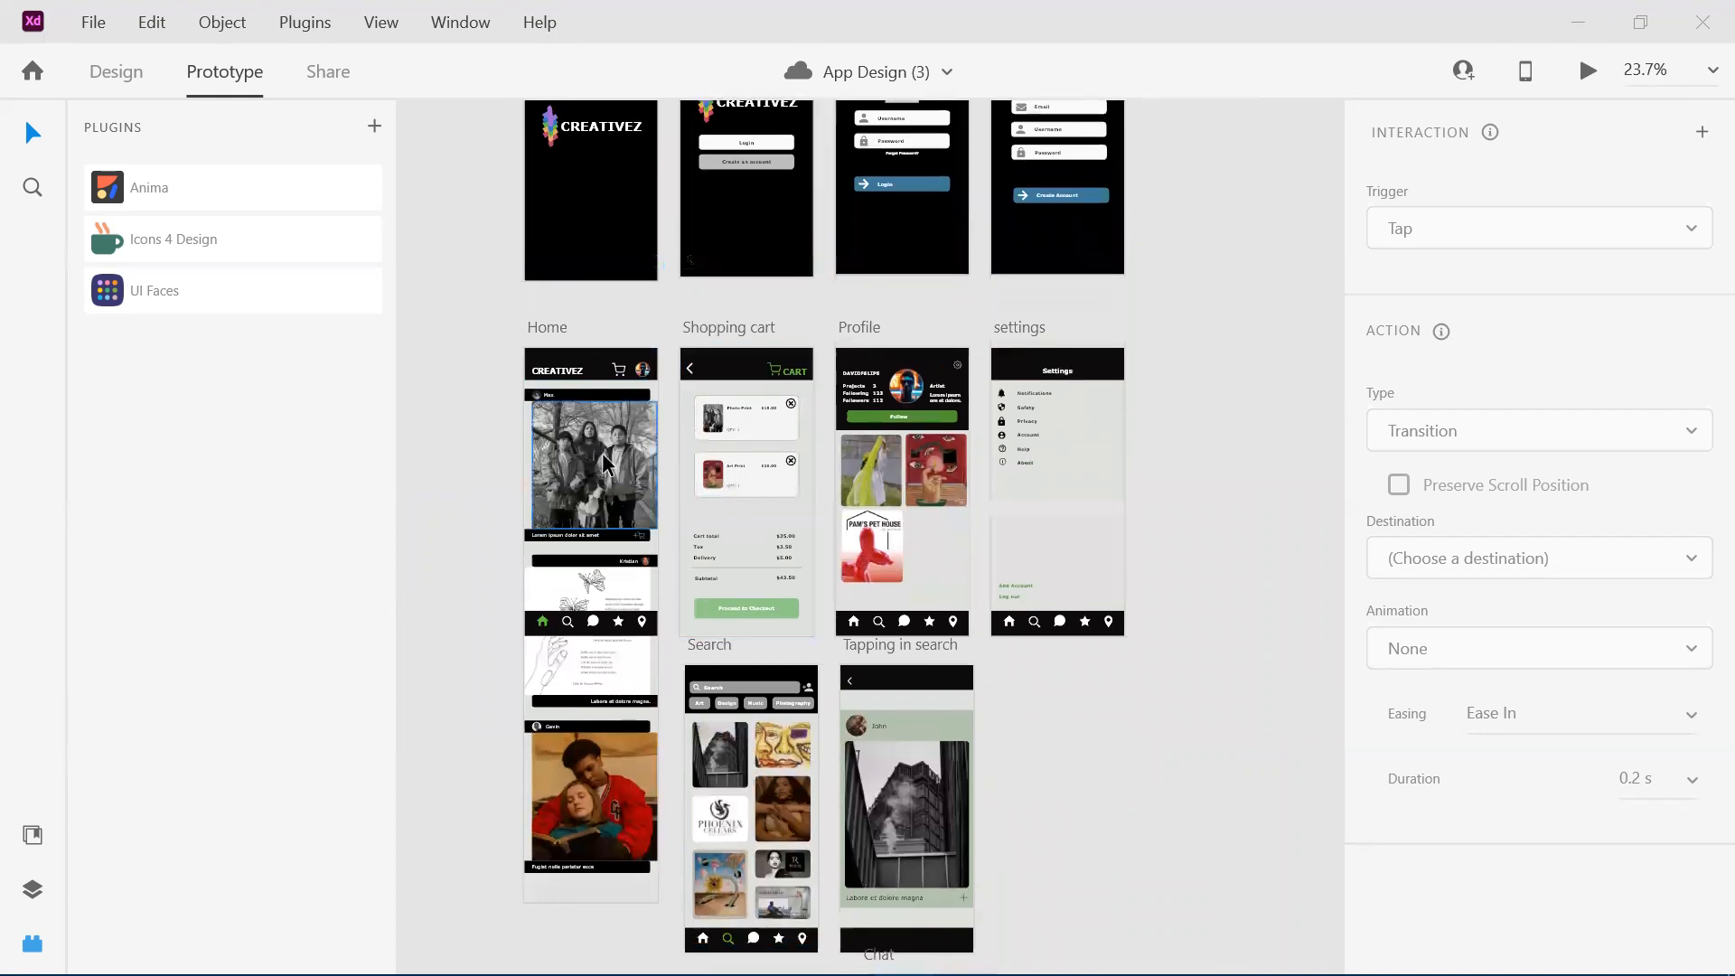
# Inspect the Home artboard up close, including its post feed, add-to-cart icon and bottom navigation bar.
pyautogui.scroll(1, 602, 453)
pyautogui.scroll(8, 602, 453)
pyautogui.scroll(-3, 602, 453)
pyautogui.hscroll(-4, 602, 452)
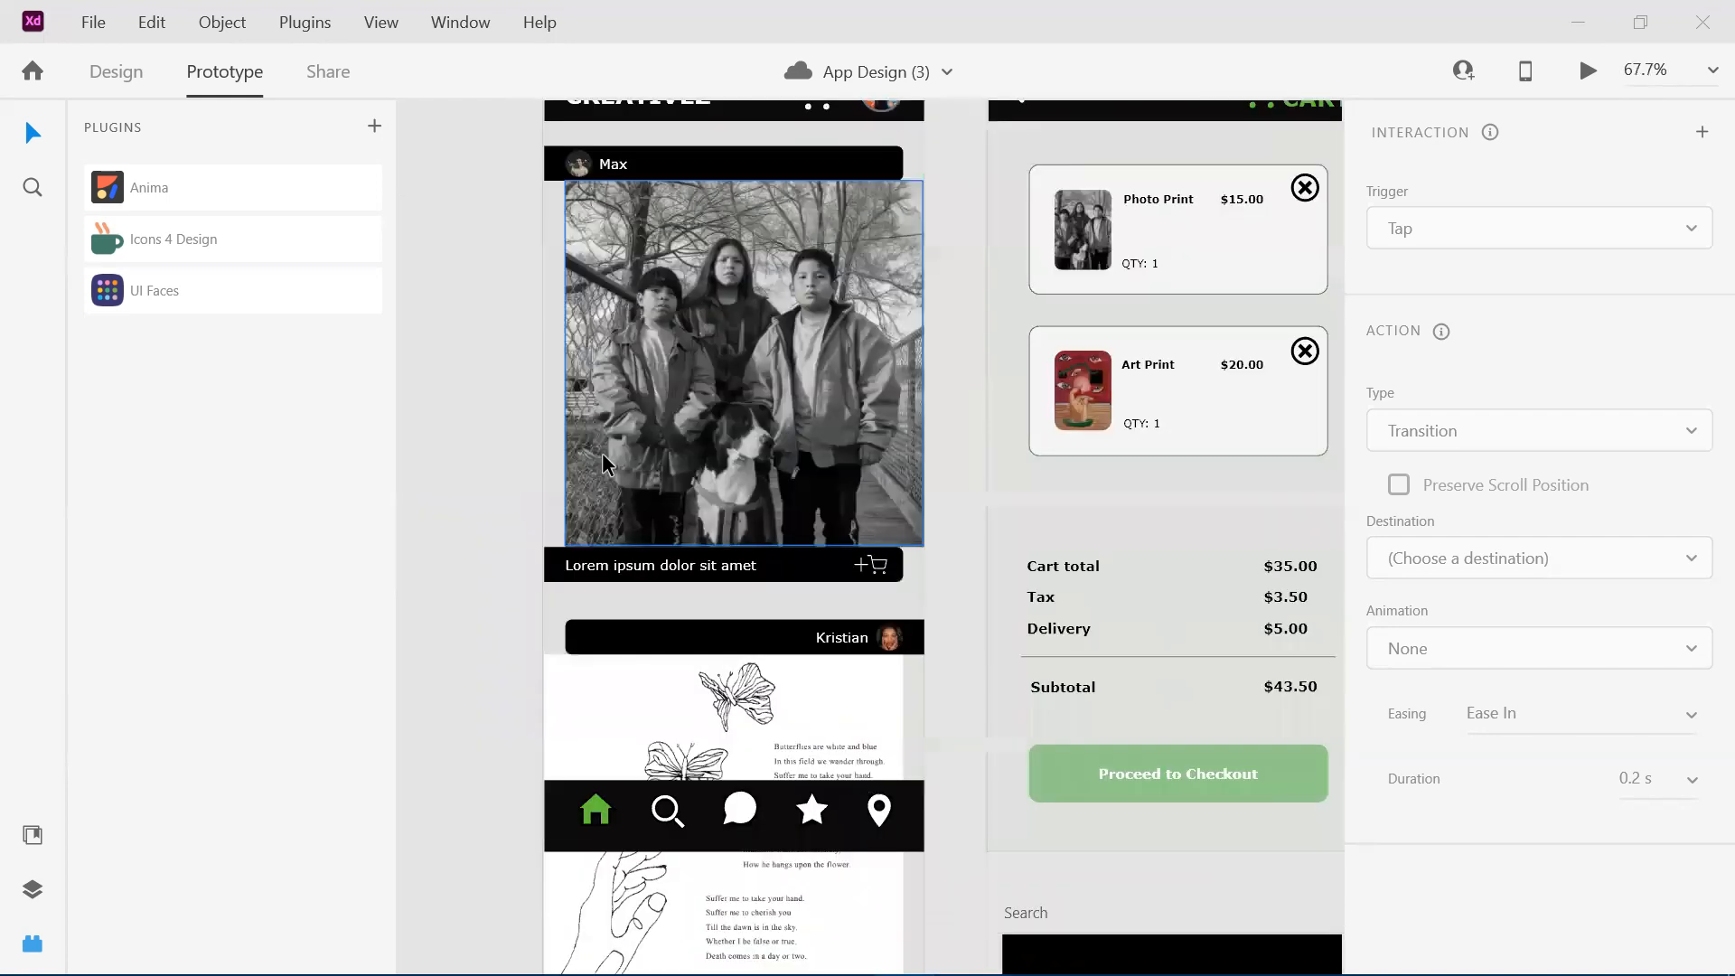
pyautogui.scroll(-2, 602, 453)
pyautogui.hscroll(-1, 790, 740)
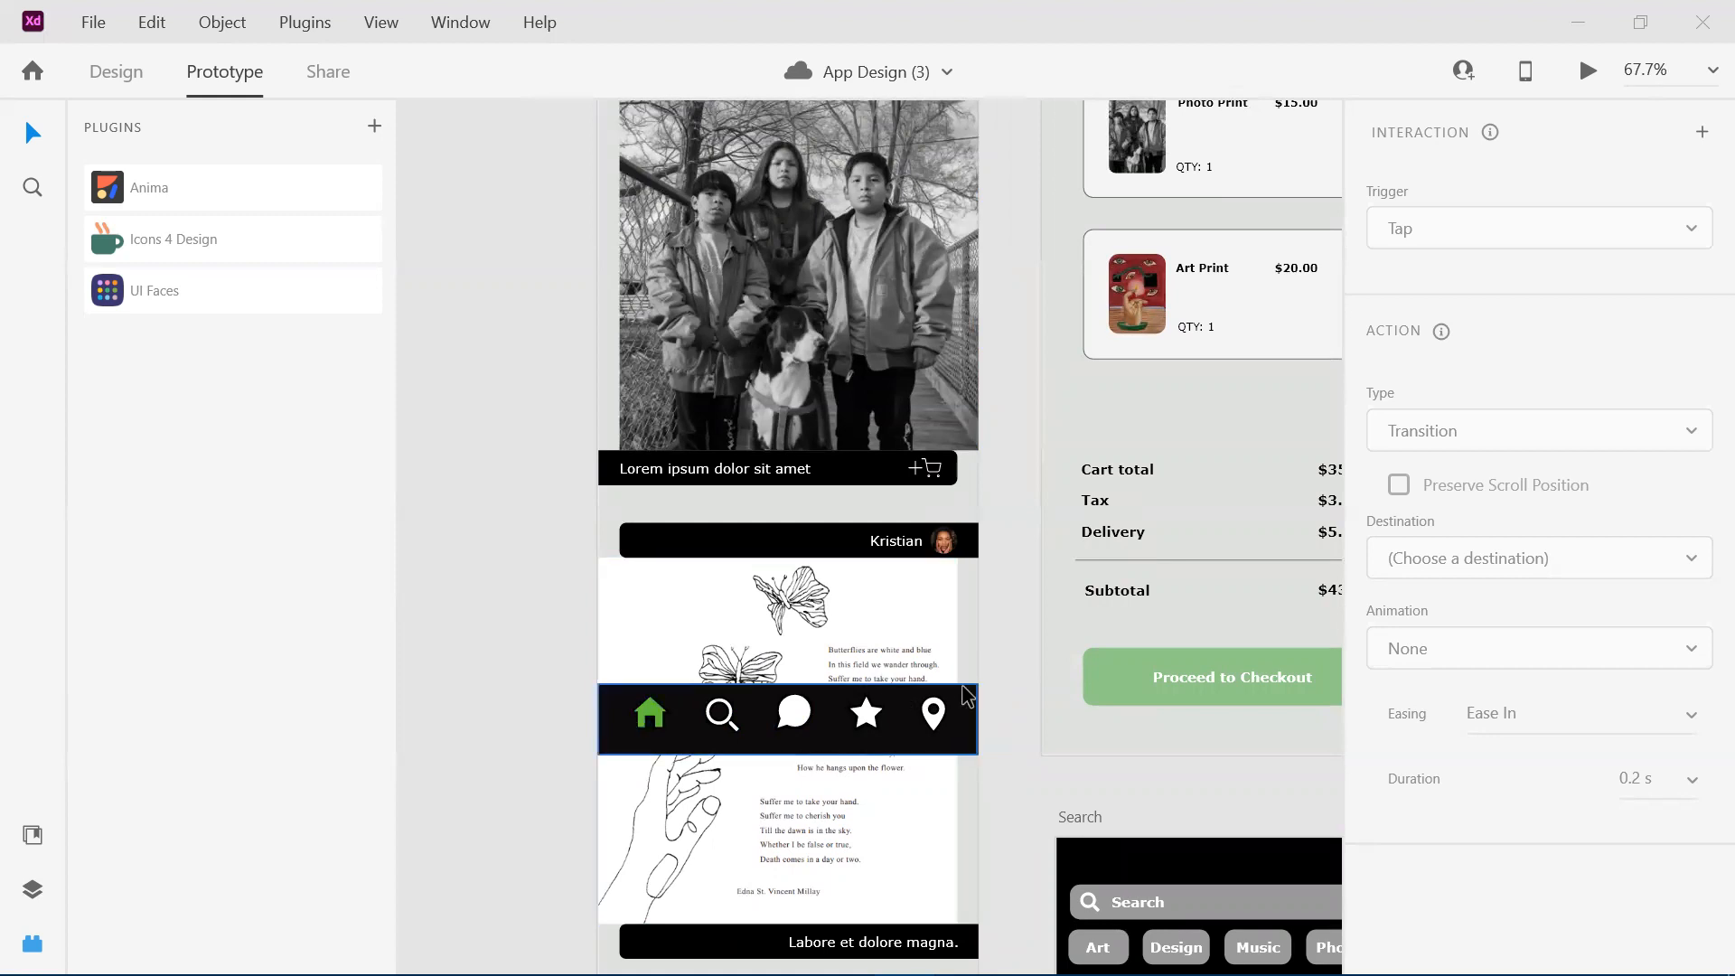
pyautogui.scroll(-3, 967, 694)
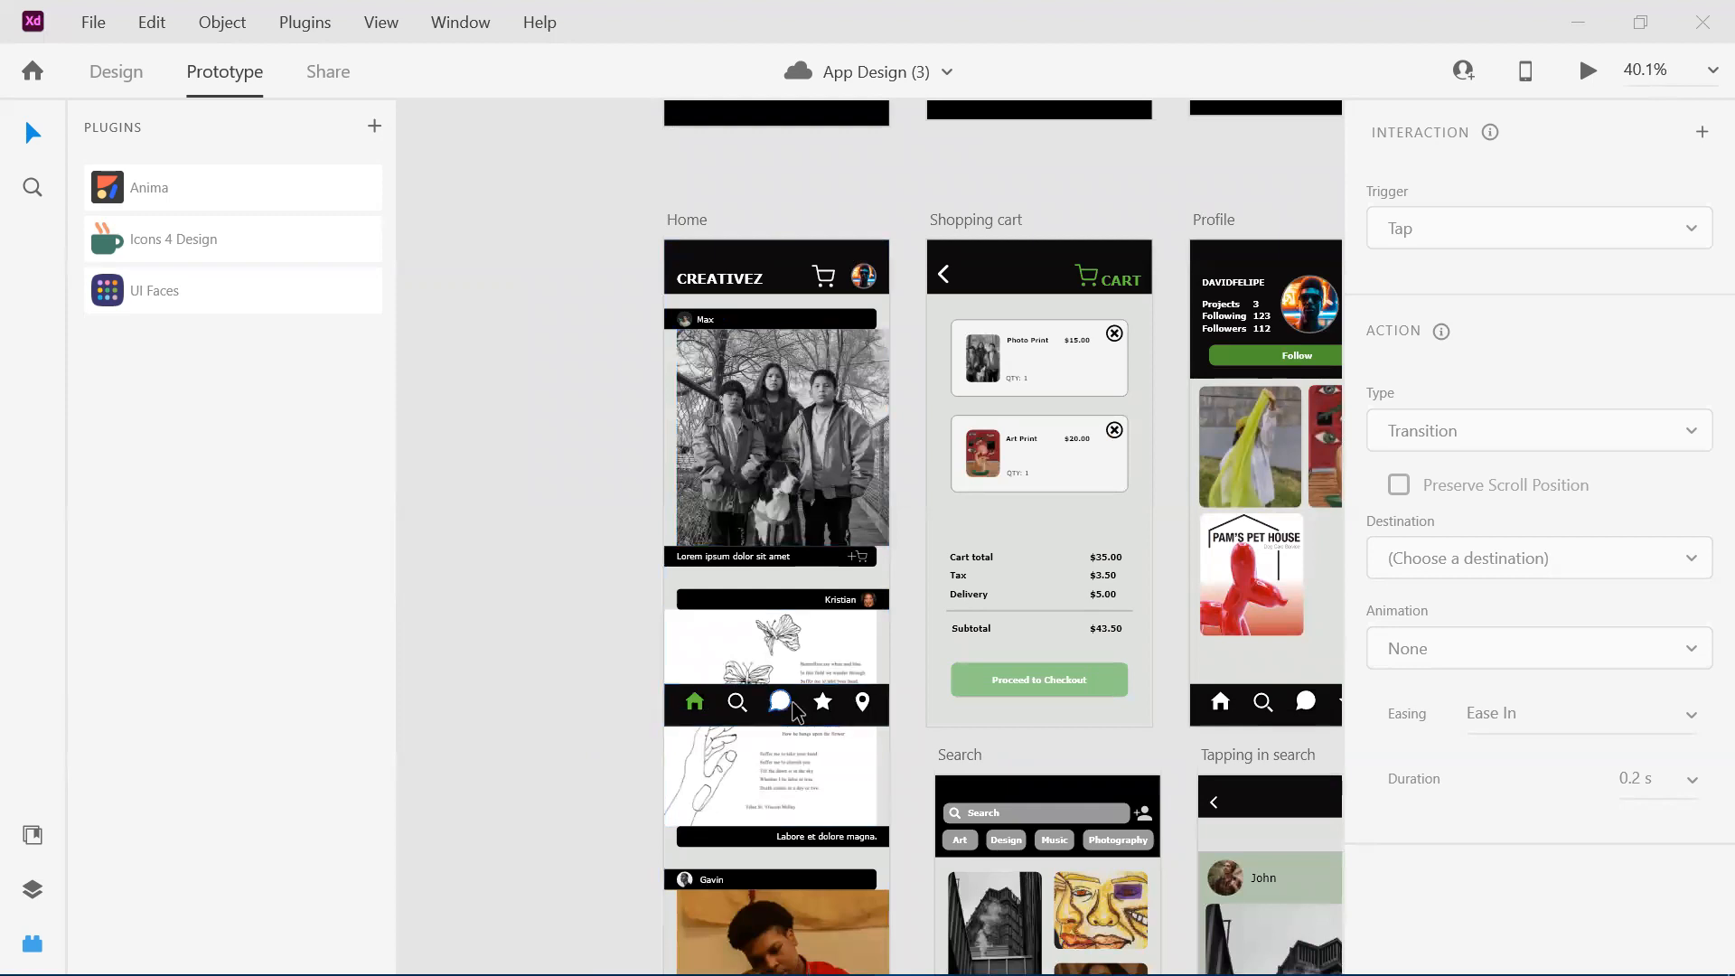
pyautogui.scroll(-1, 857, 716)
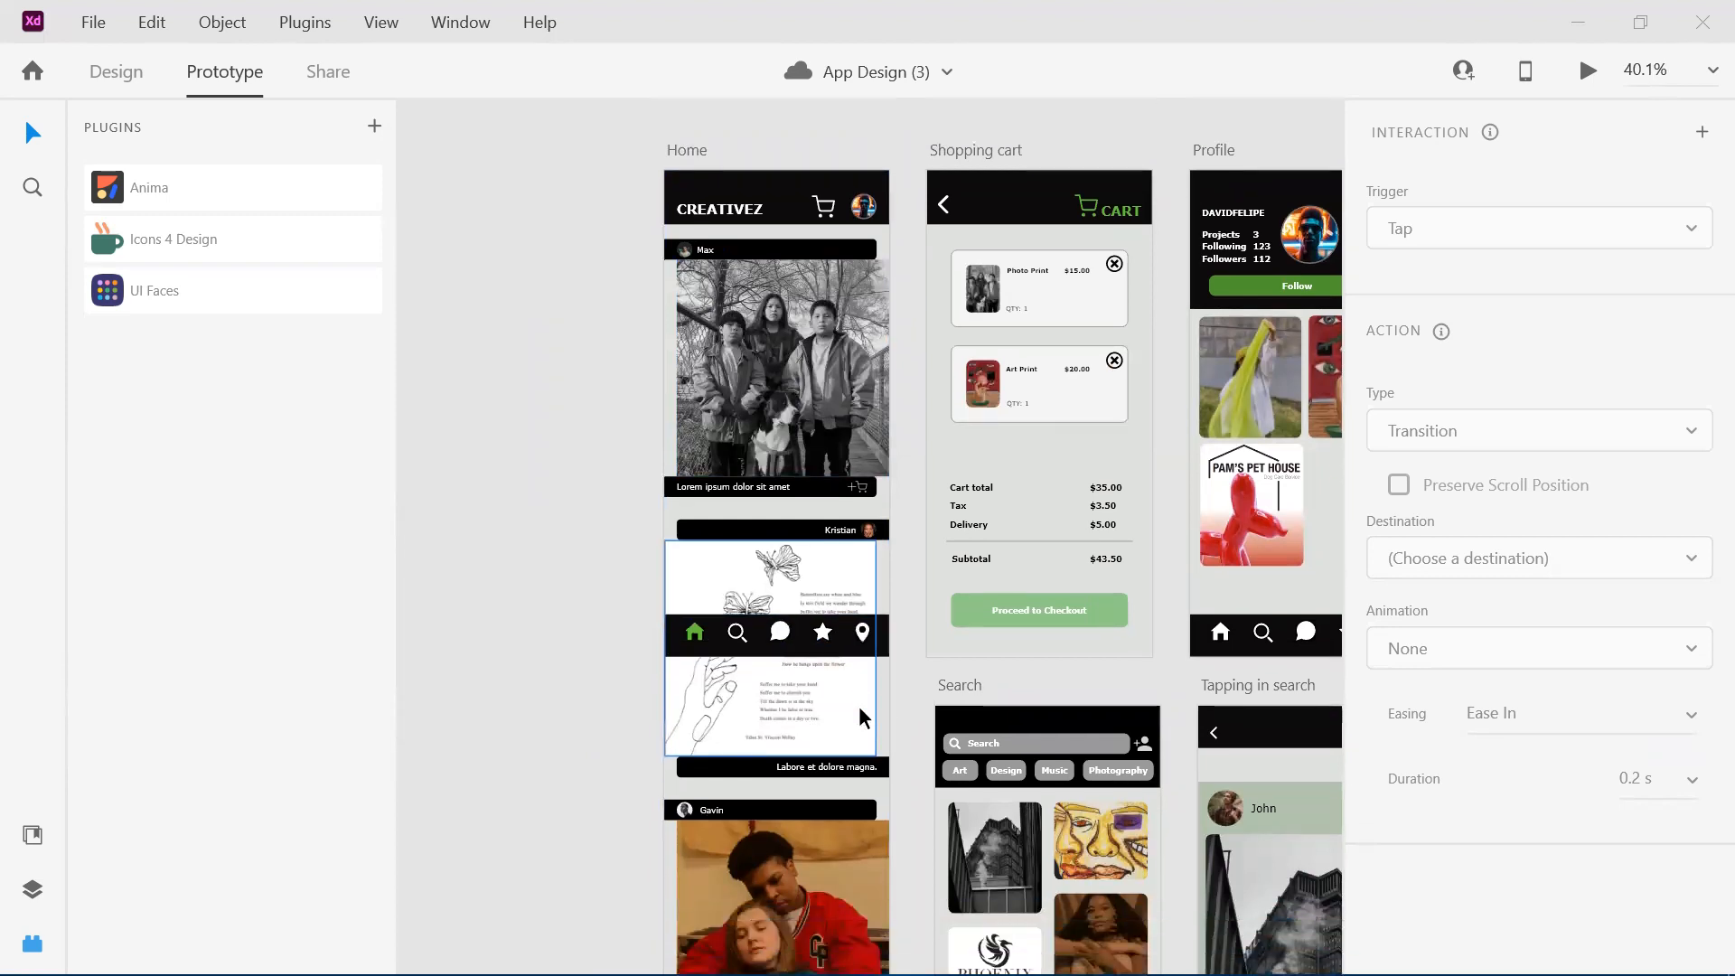
# Examine the Search artboard's categories and image grid together with the Tapping in search artboard.
pyautogui.scroll(-3, 859, 707)
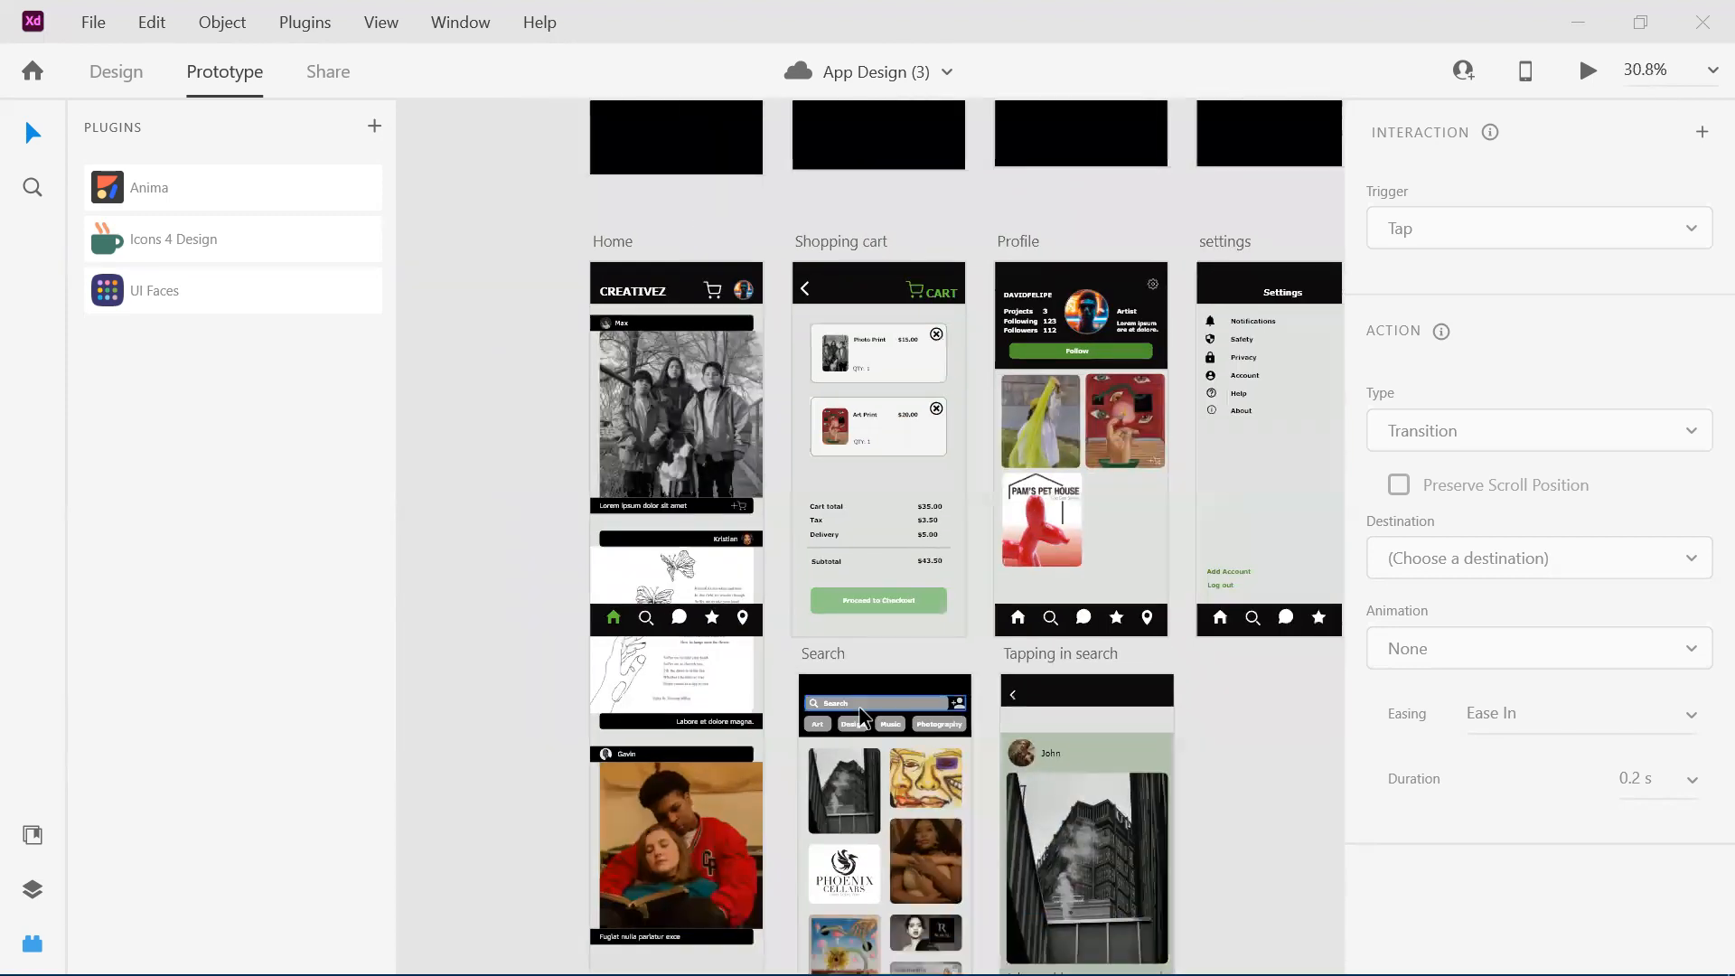
pyautogui.scroll(-2, 860, 717)
pyautogui.scroll(-1, 861, 717)
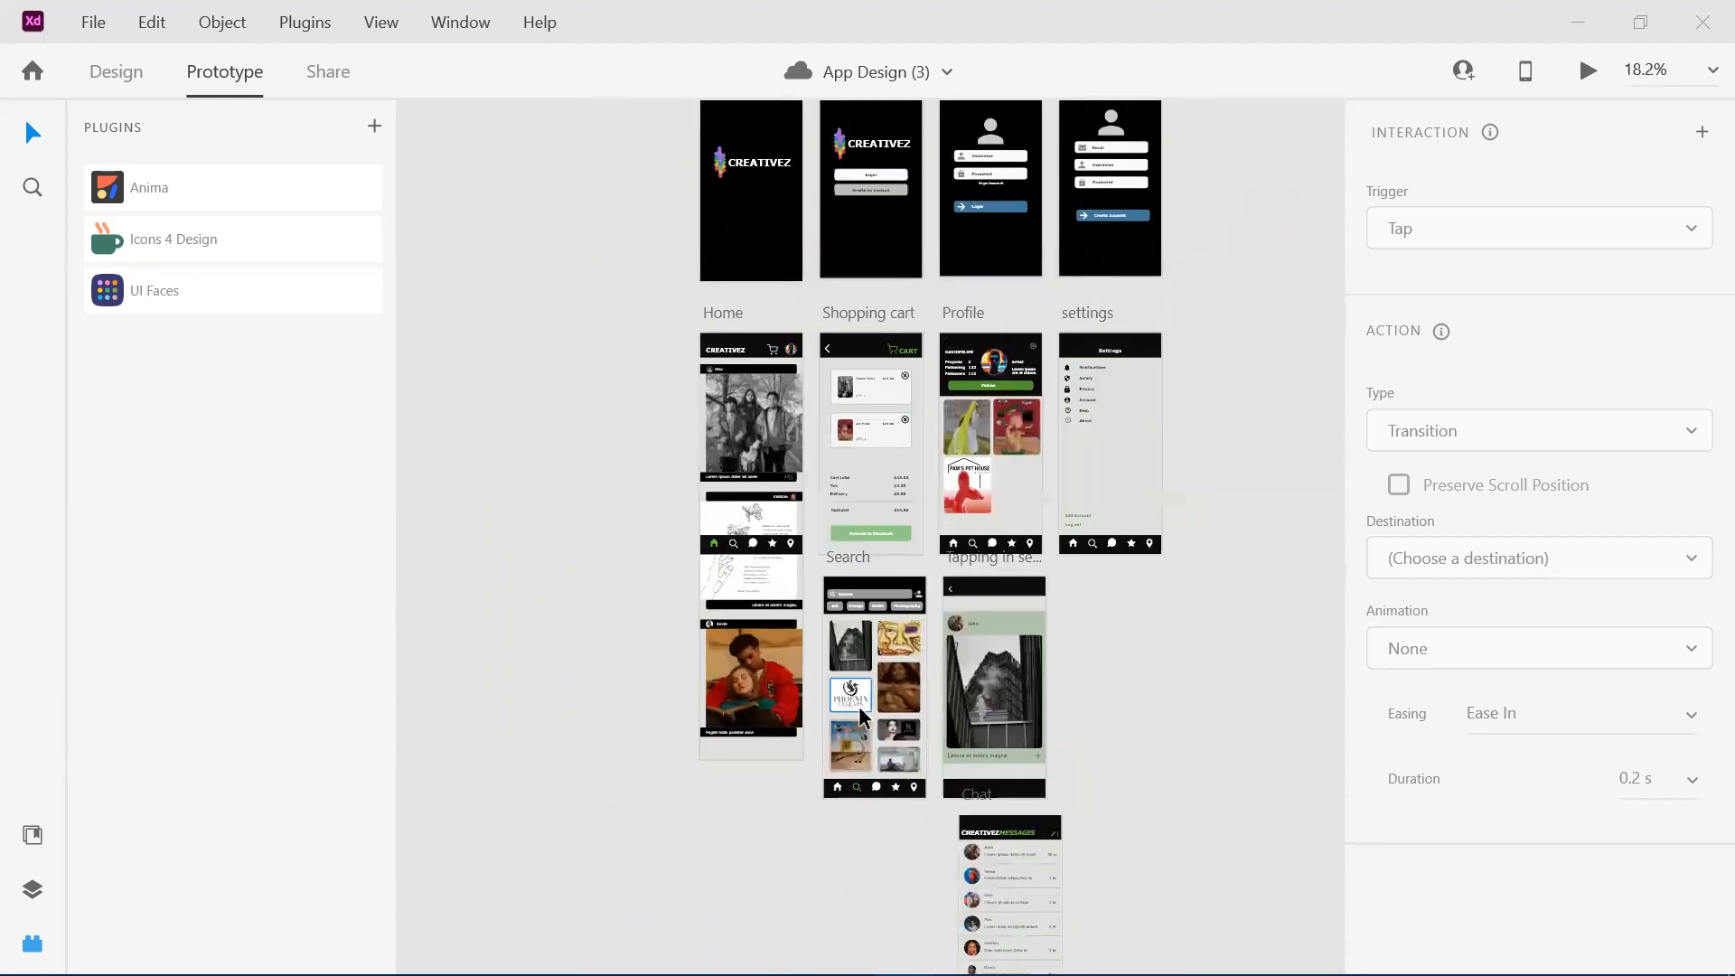
pyautogui.scroll(3, 859, 709)
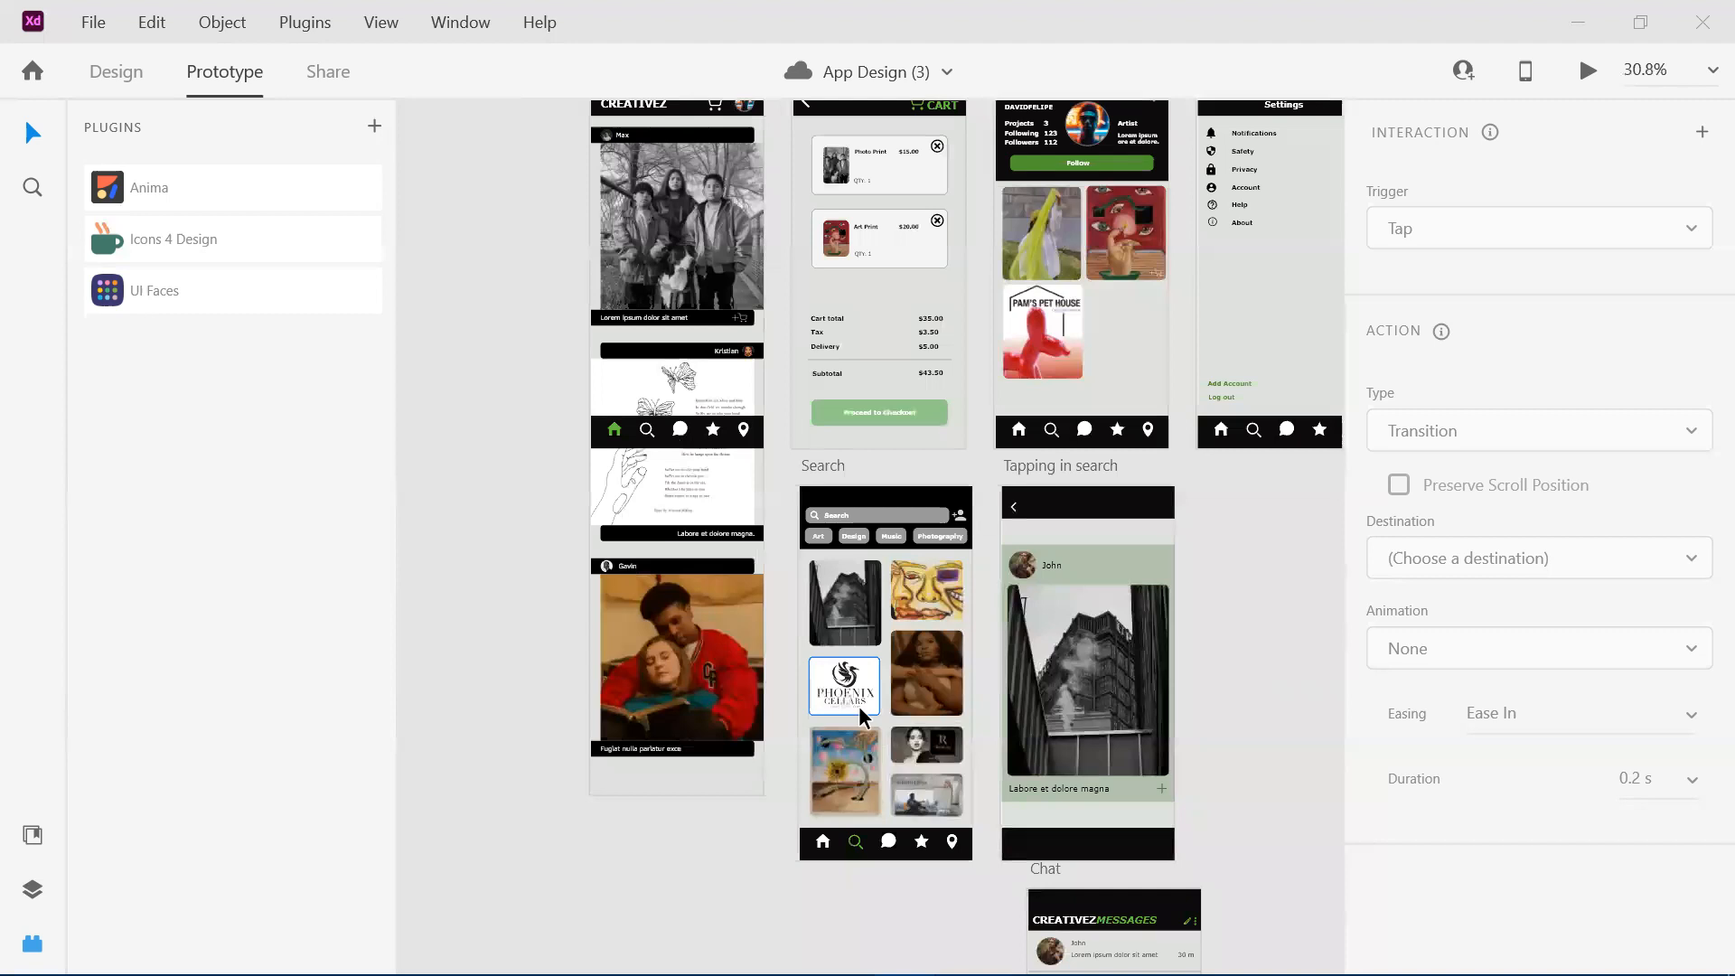
pyautogui.scroll(-1, 857, 714)
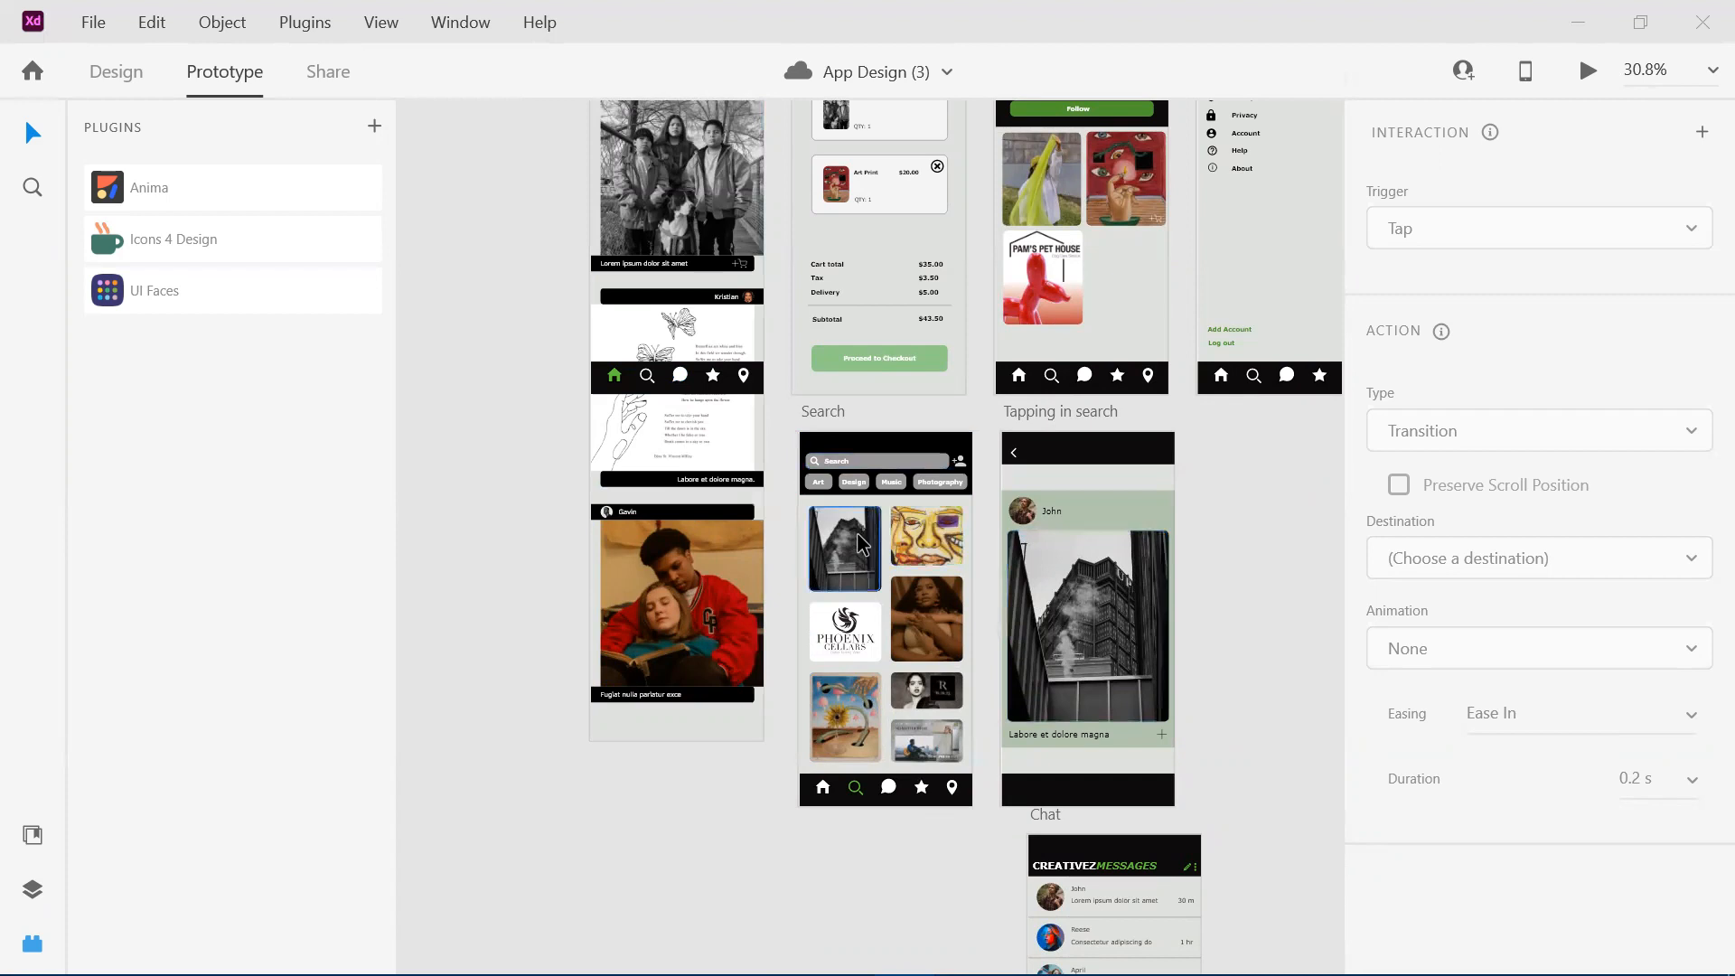
pyautogui.hscroll(-2, 857, 534)
# Review the Chat, Favorited artists, Shows and Map artboards in order.
pyautogui.scroll(-1, 857, 533)
pyautogui.hscroll(4, 857, 534)
pyautogui.scroll(-9, 857, 533)
pyautogui.hscroll(6, 857, 533)
pyautogui.scroll(-3, 857, 534)
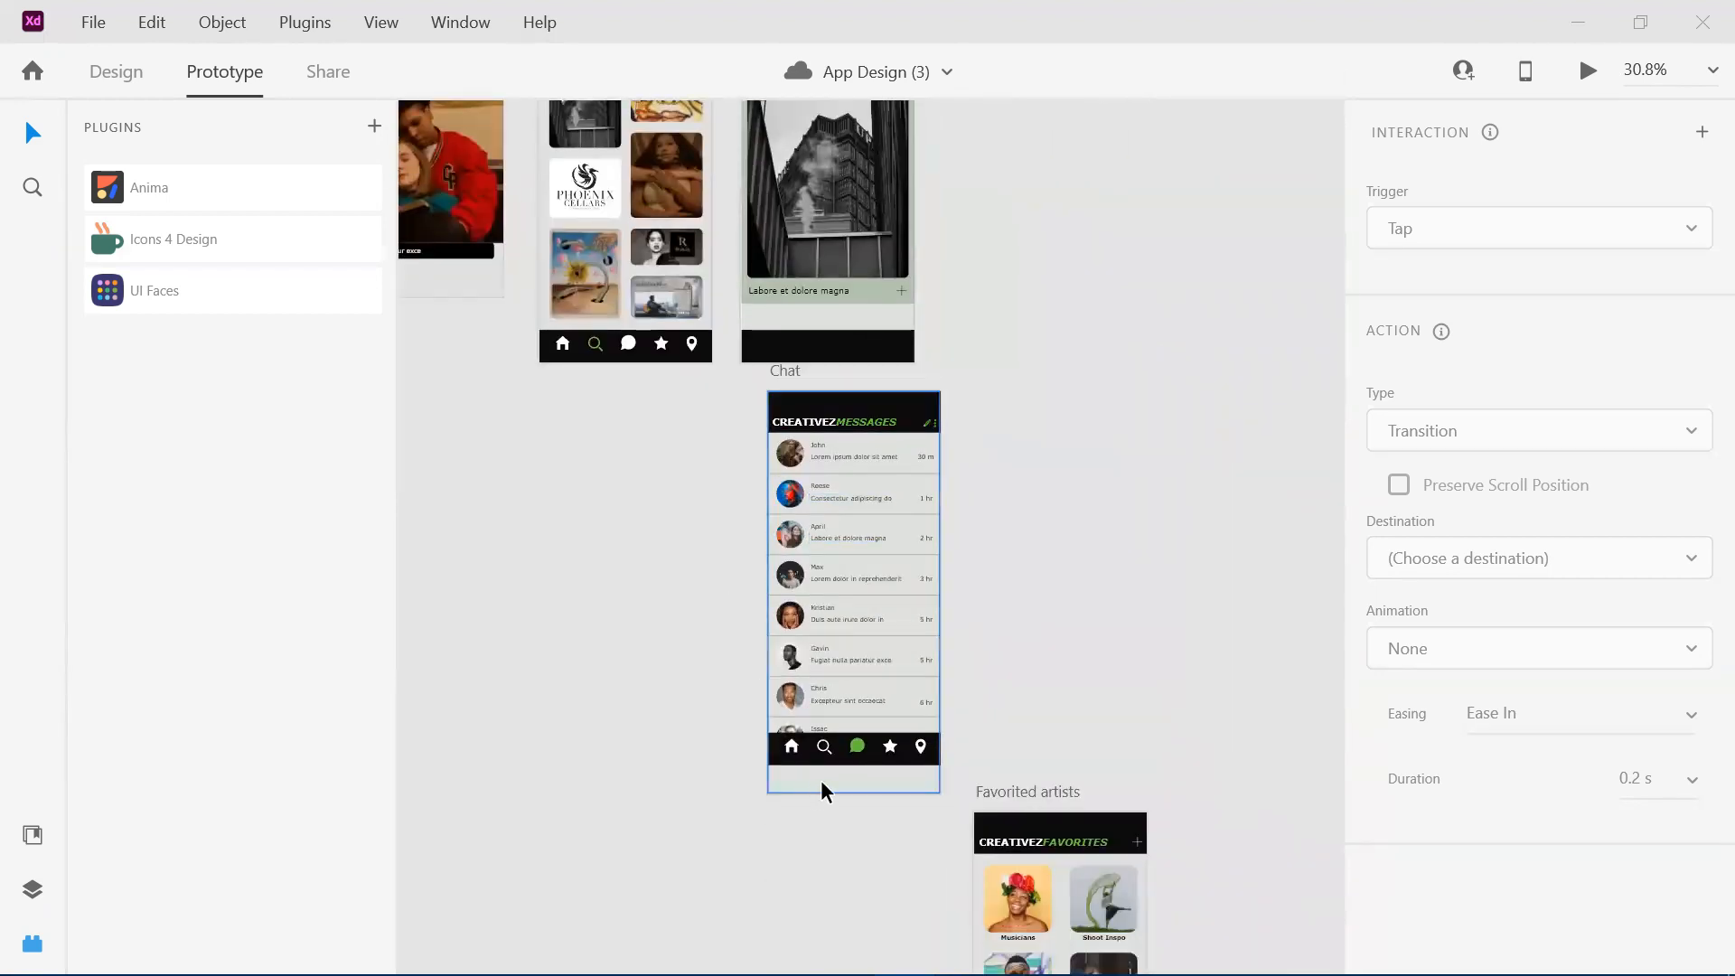
pyautogui.scroll(-5, 958, 787)
pyautogui.hscroll(4, 958, 786)
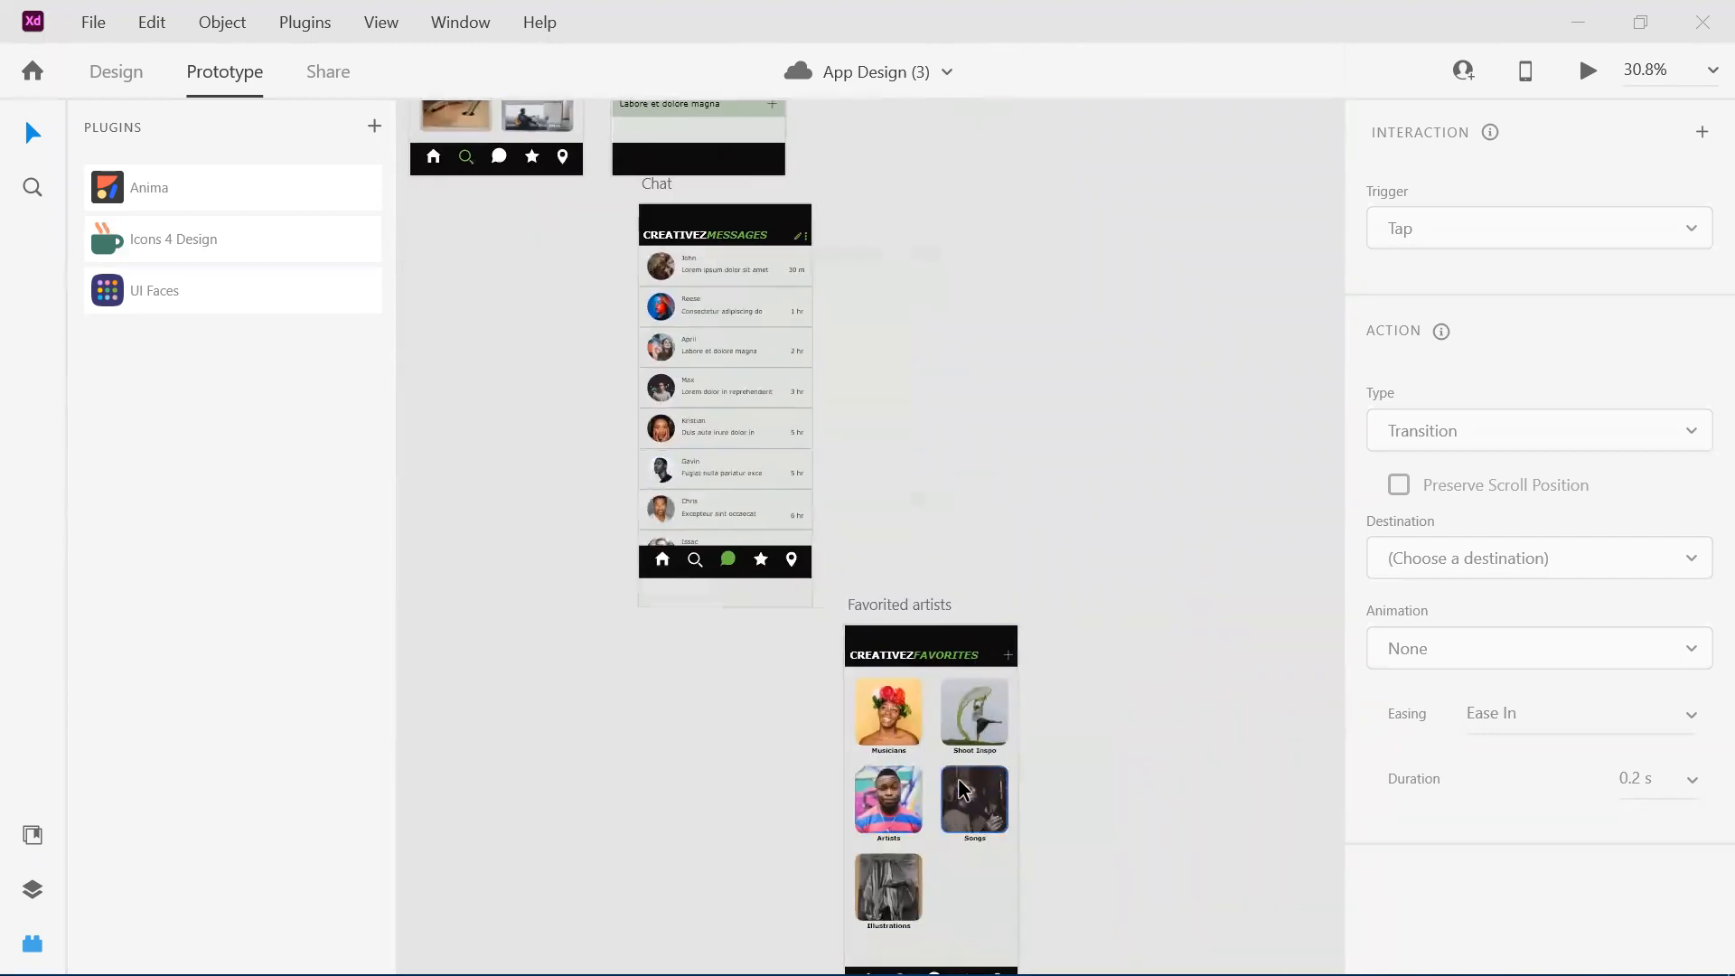
pyautogui.scroll(-5, 893, 546)
pyautogui.hscroll(4, 830, 594)
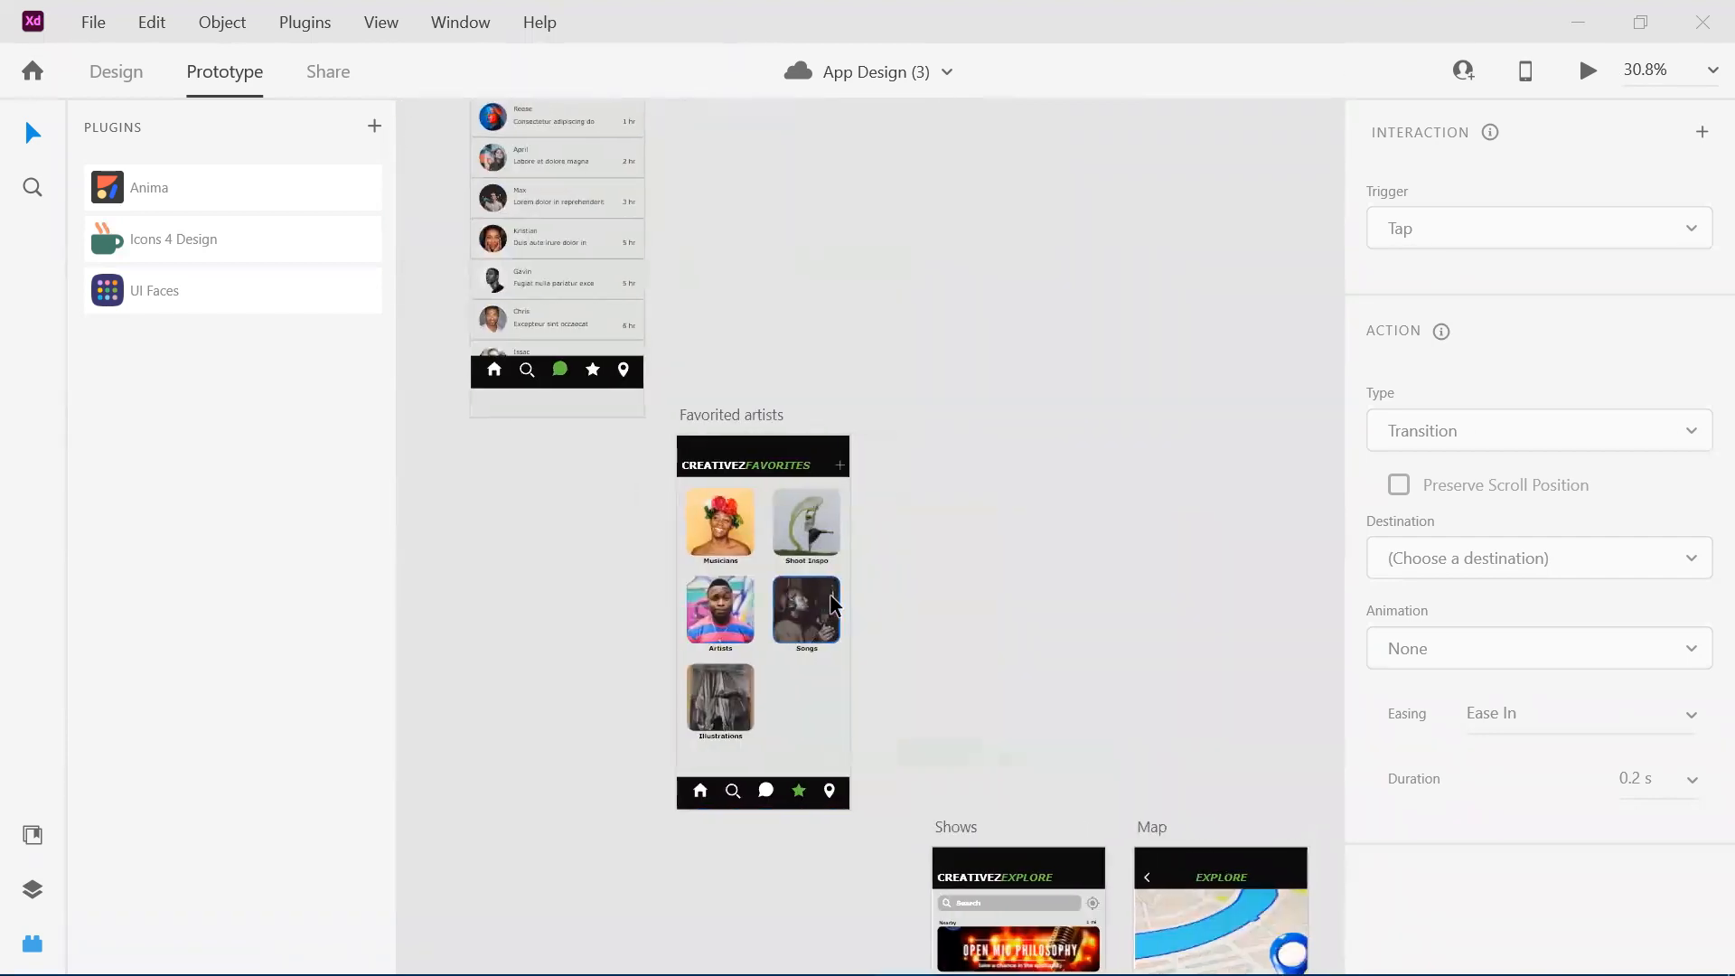
pyautogui.scroll(-4, 830, 594)
pyautogui.scroll(-5, 1036, 827)
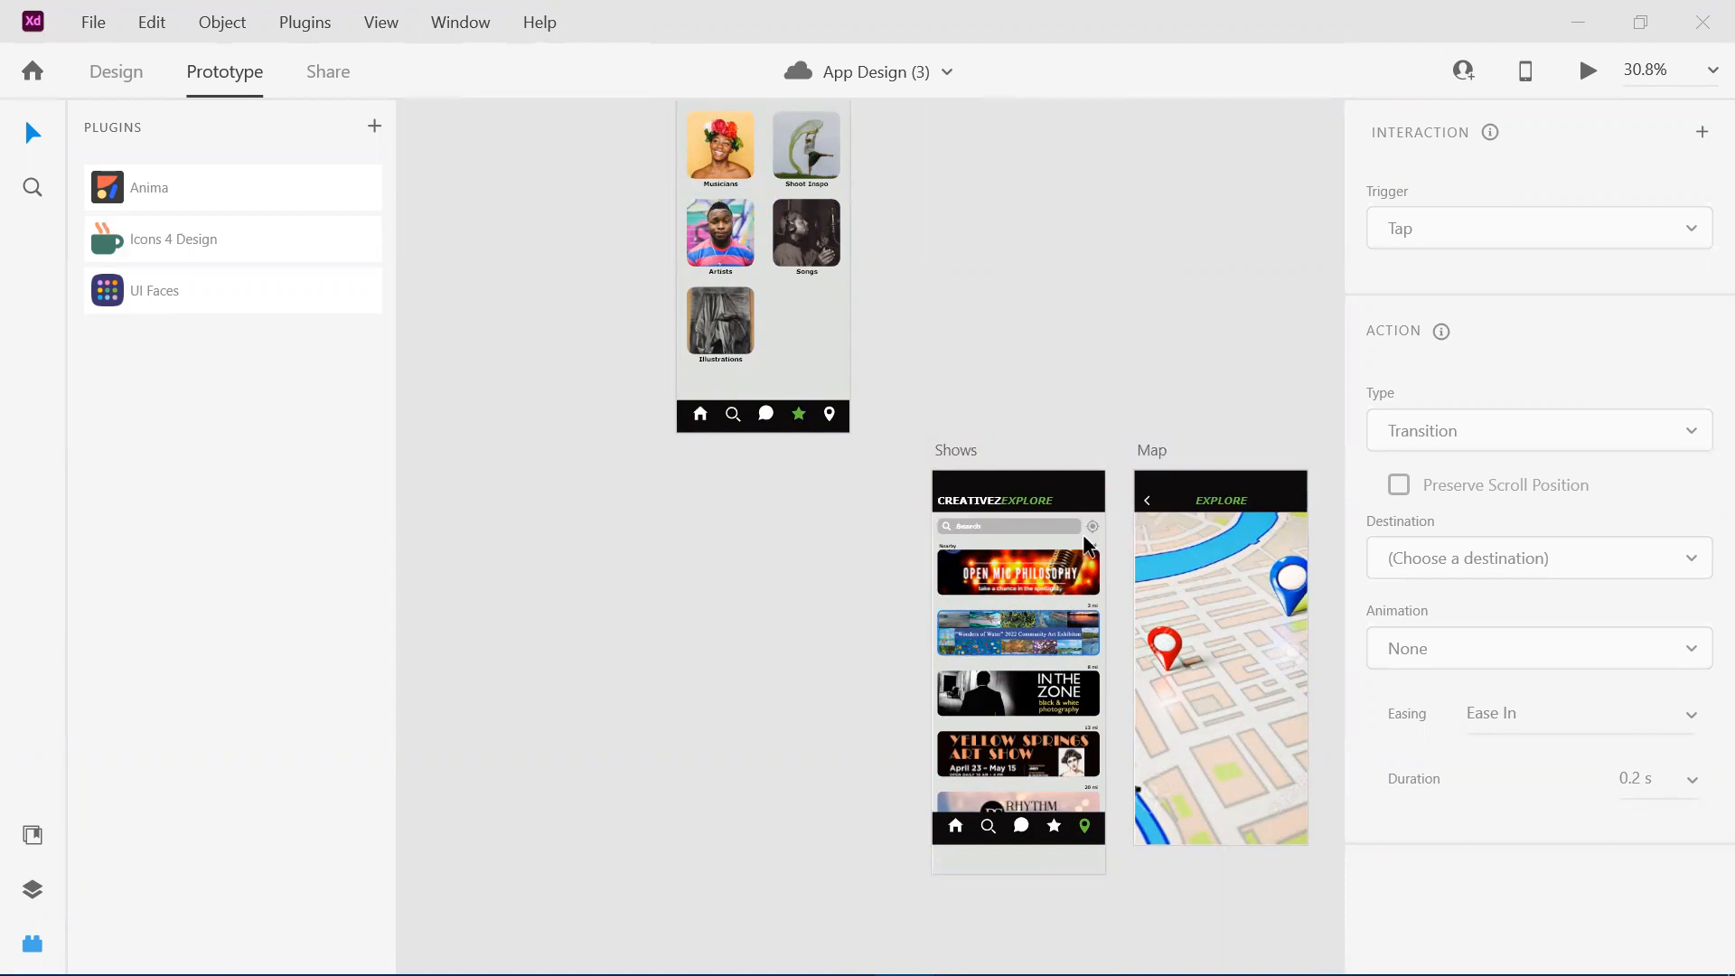
pyautogui.scroll(-2, 1023, 528)
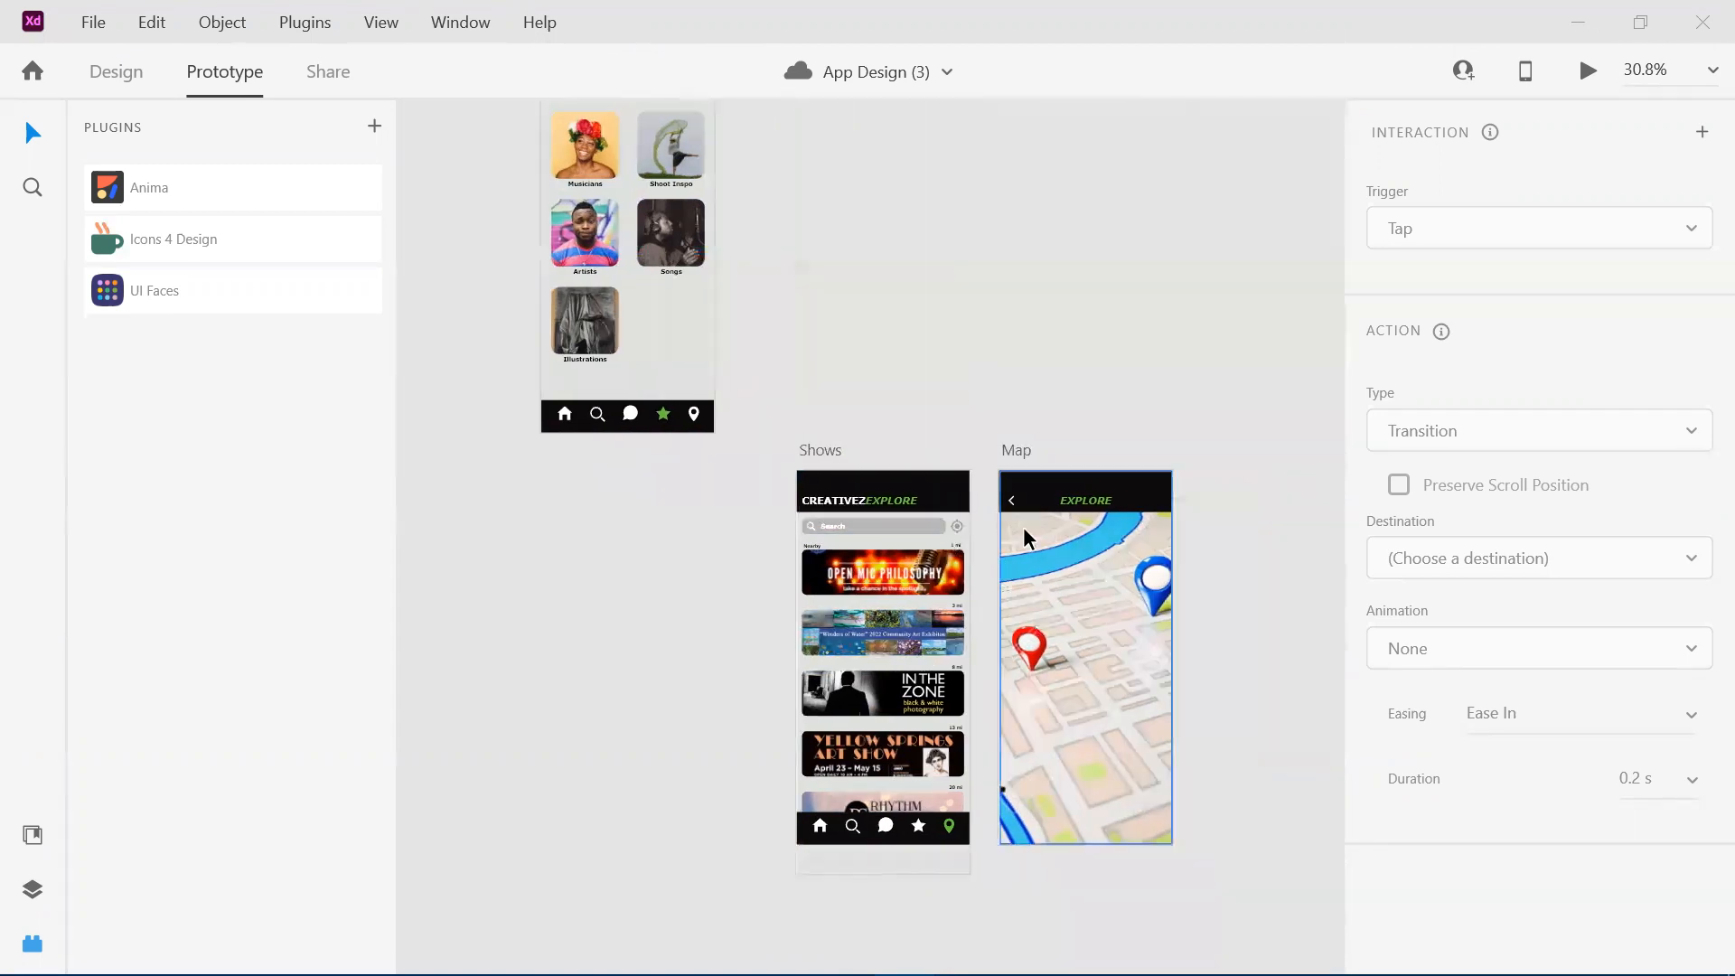
# Survey the overall layout of all the app's artboards, from the login screens through Home and Search to Chat.
pyautogui.scroll(-5, 814, 545)
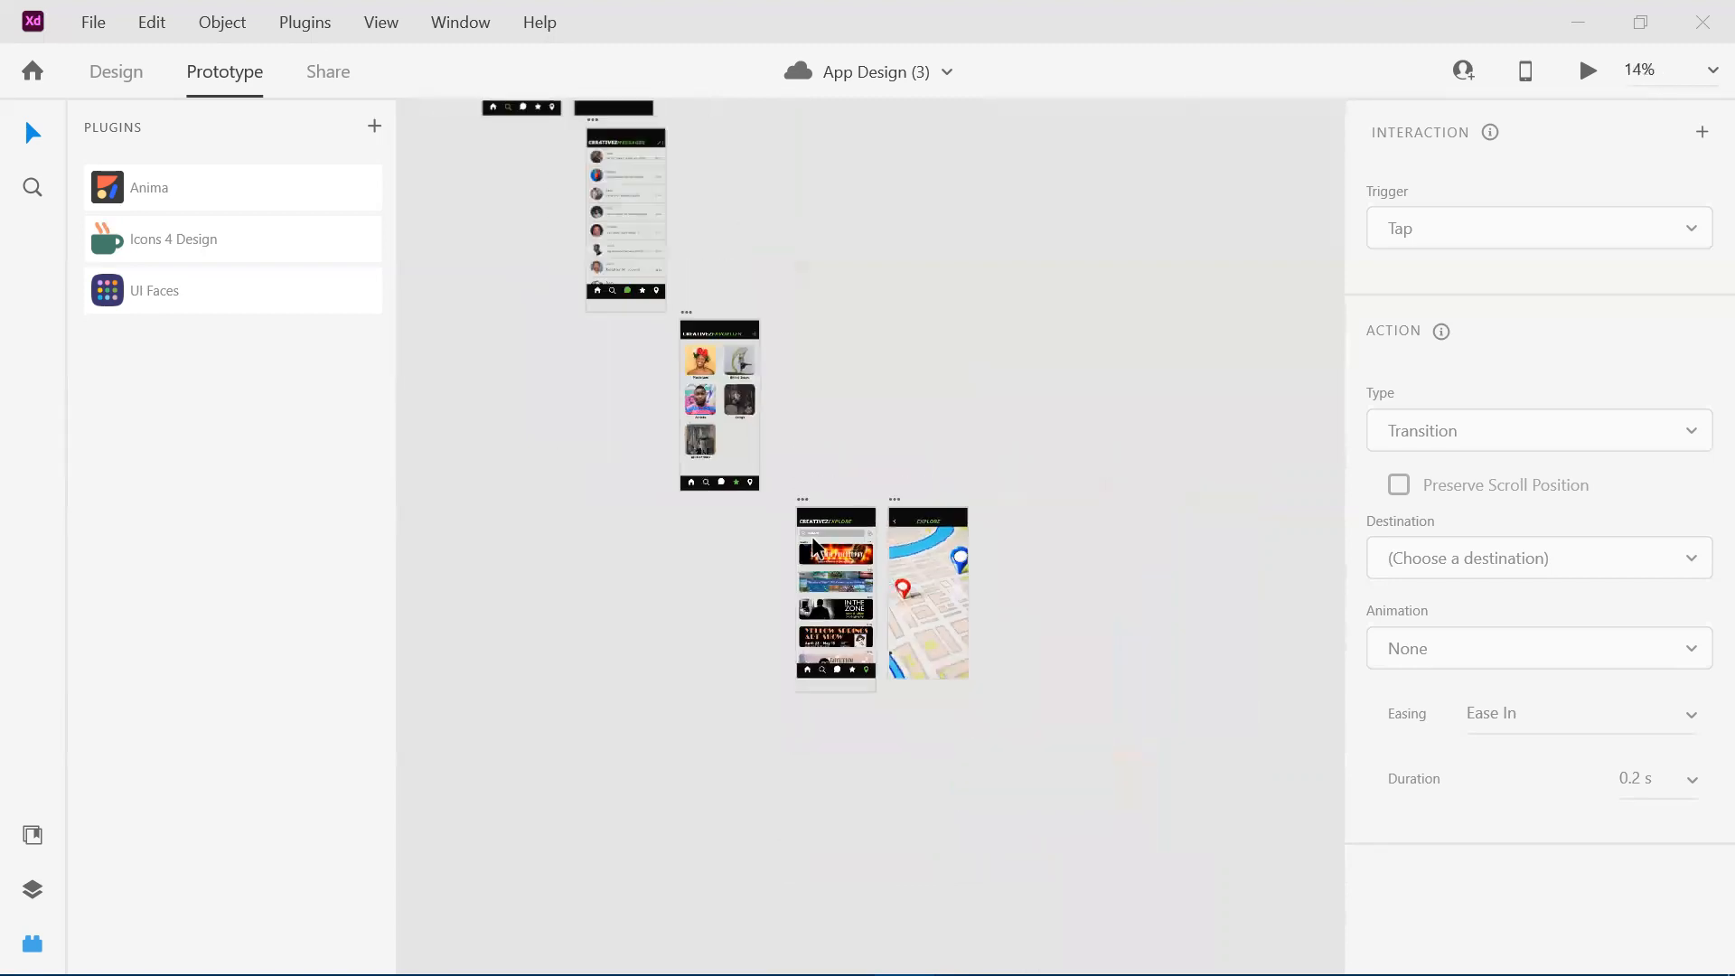
pyautogui.scroll(1, 812, 537)
pyautogui.hscroll(-3, 812, 537)
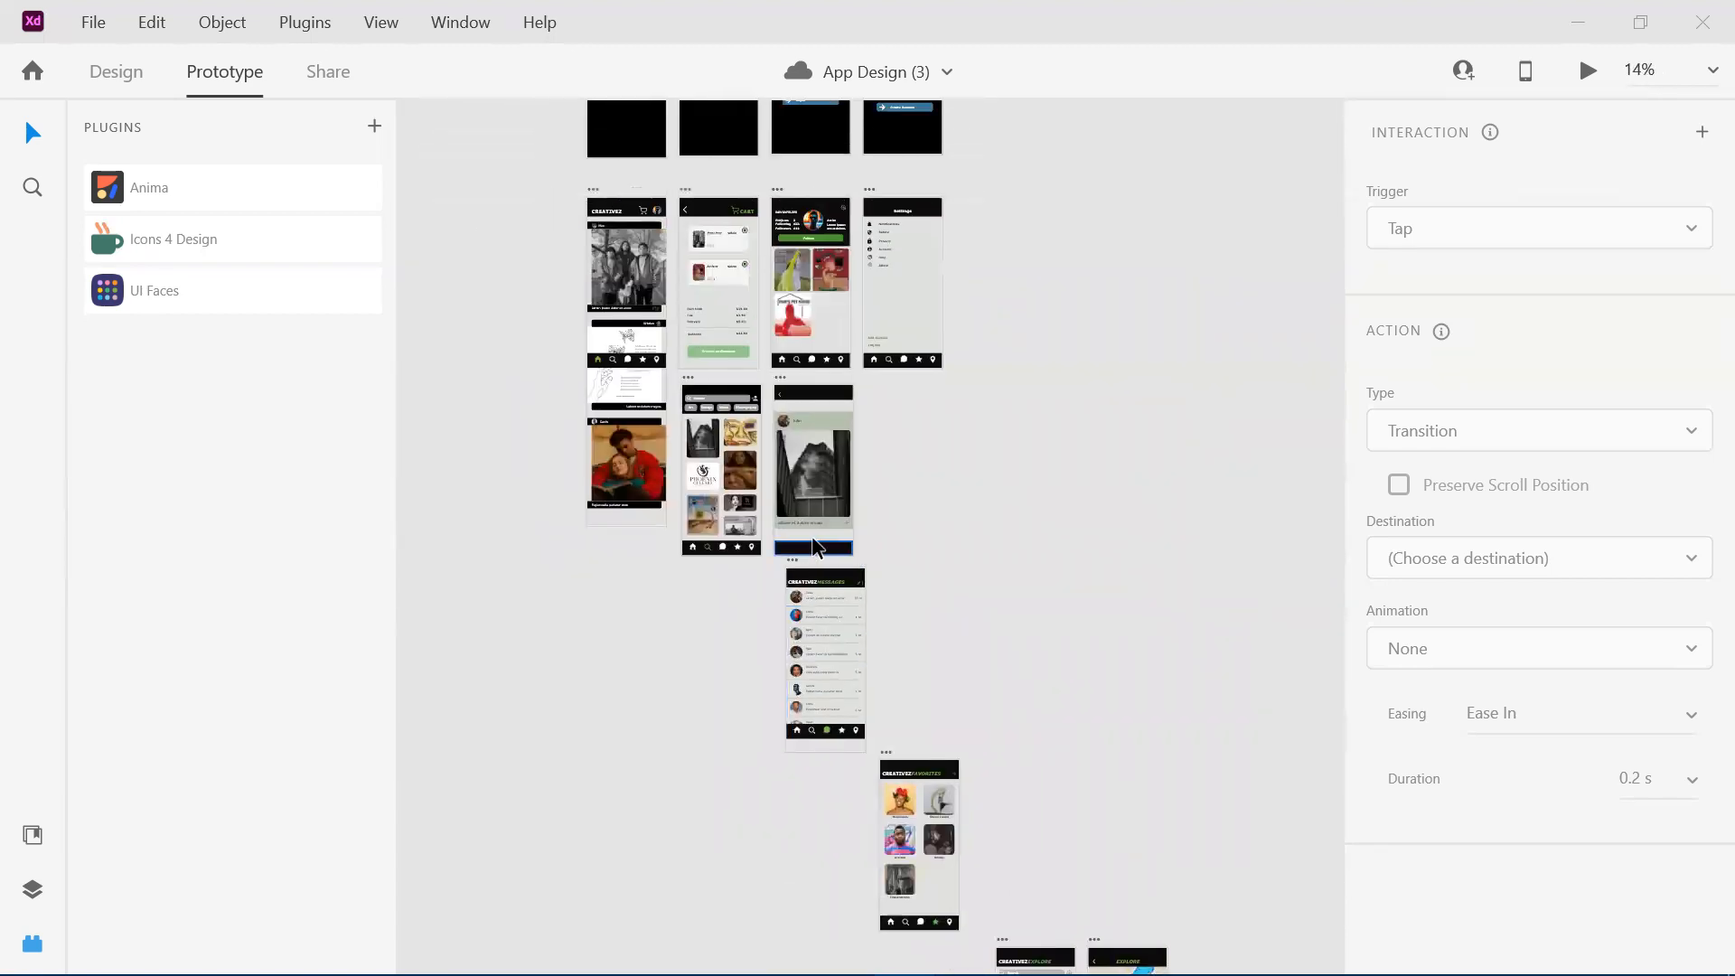
pyautogui.scroll(4, 811, 537)
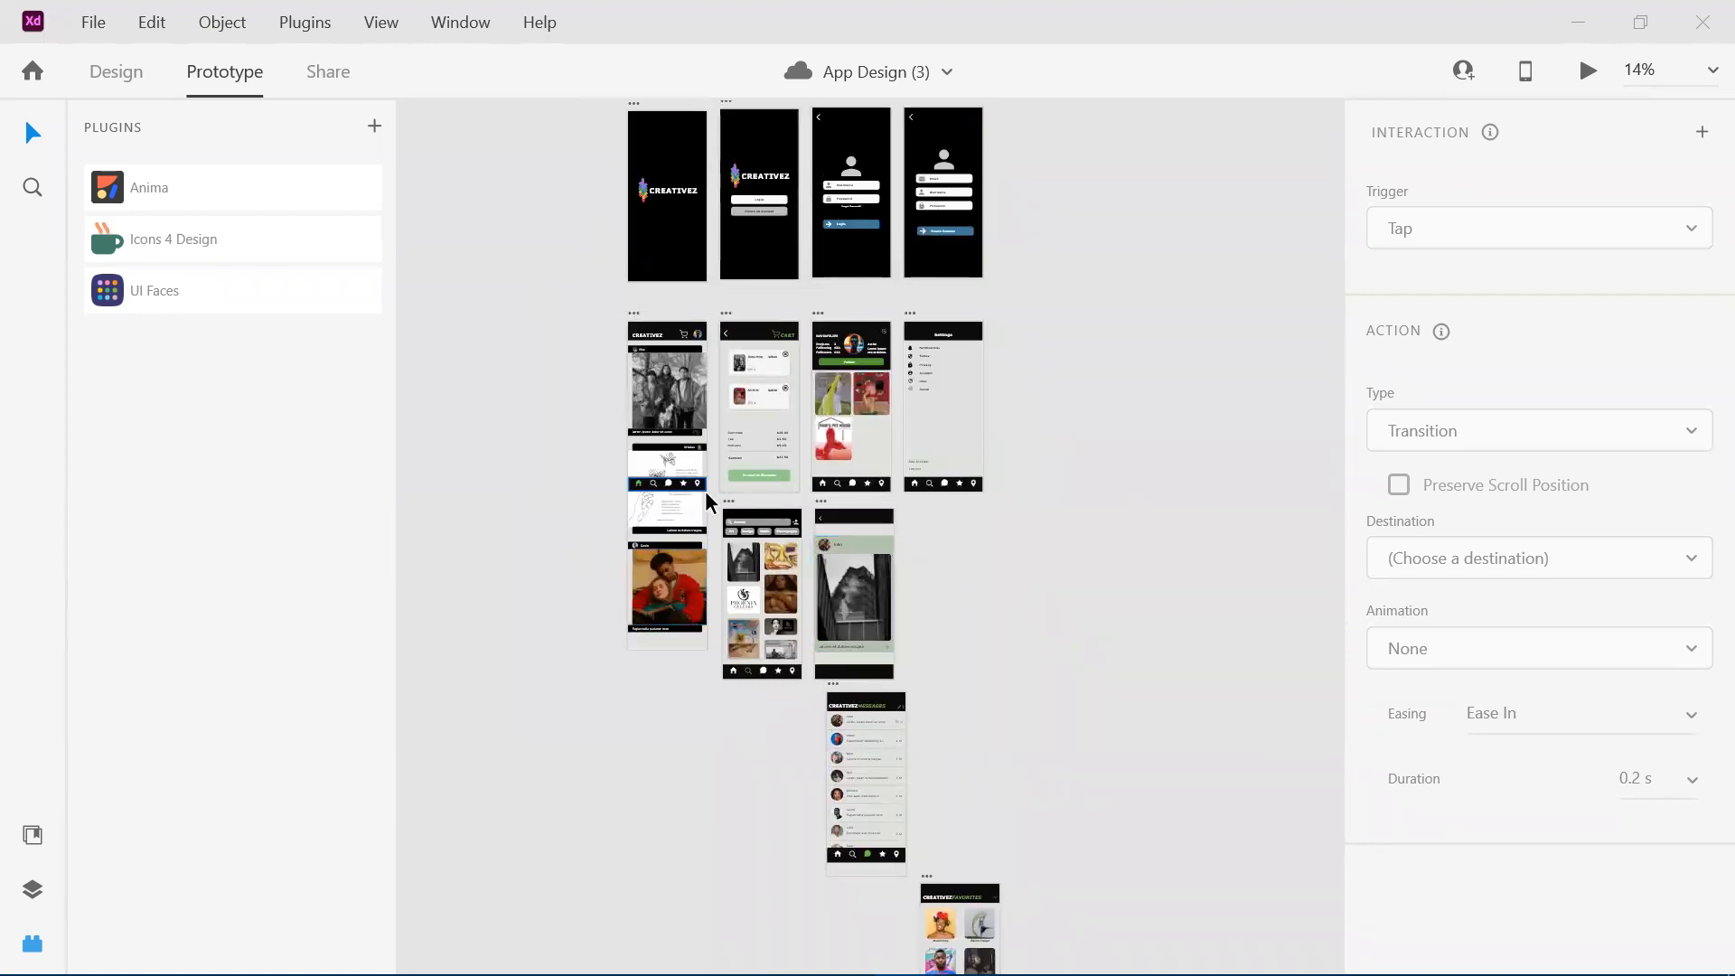
pyautogui.scroll(4, 706, 495)
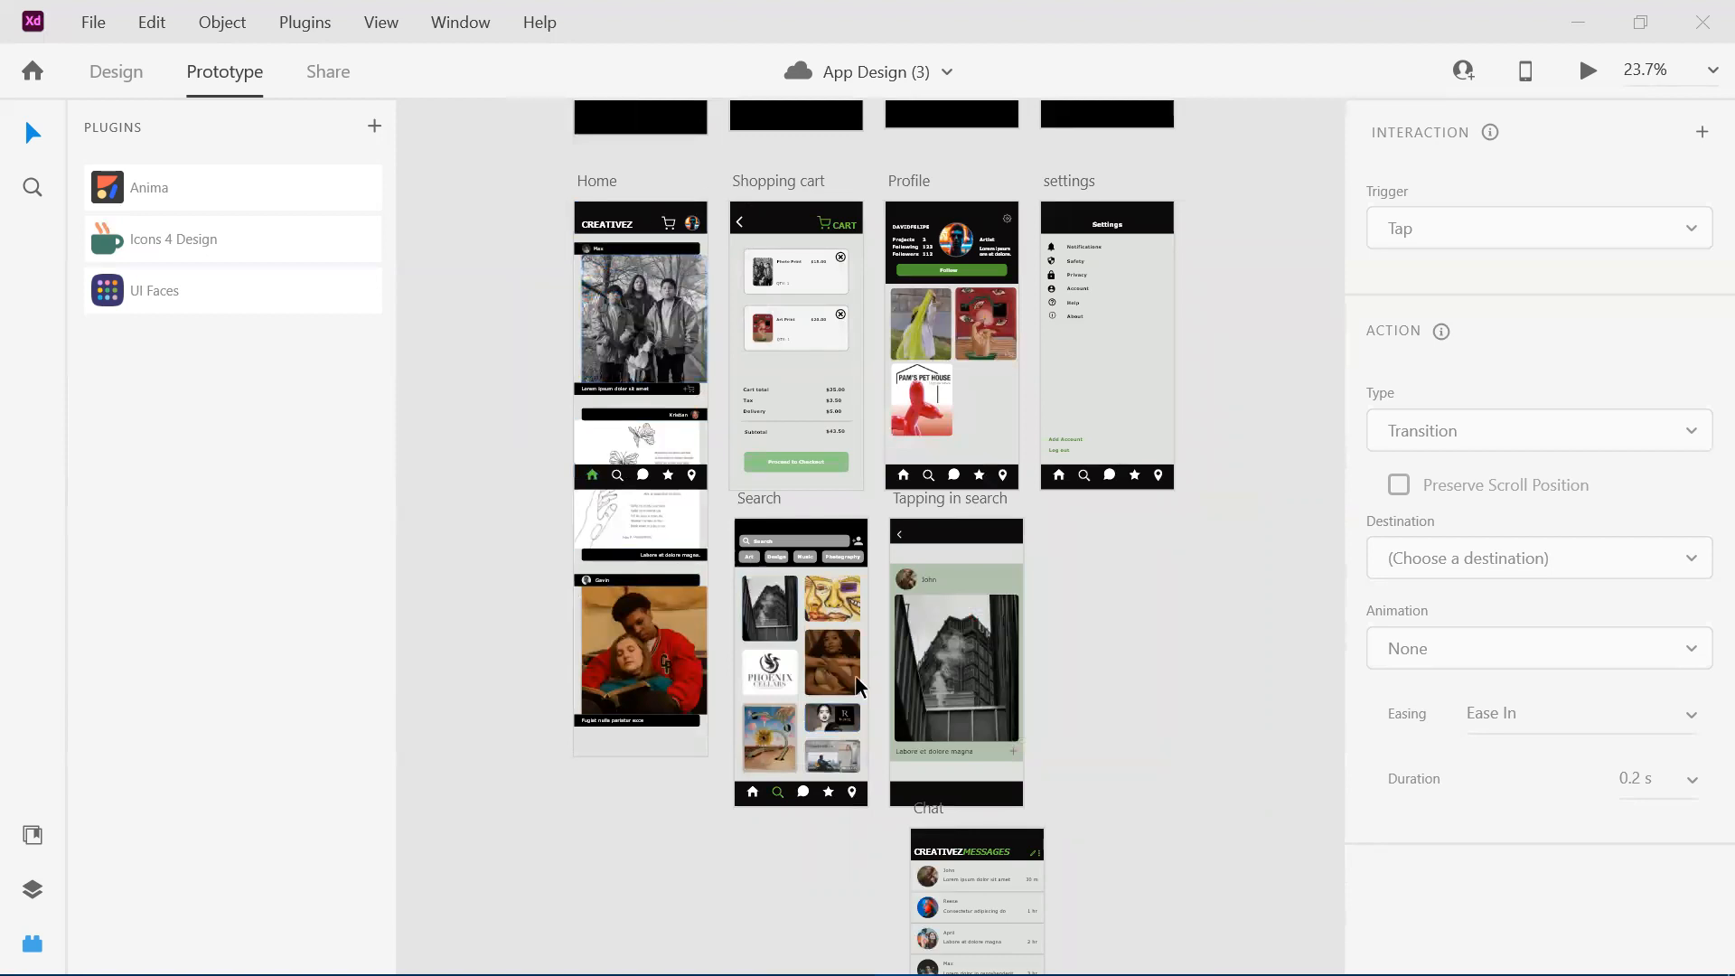
pyautogui.scroll(2, 590, 312)
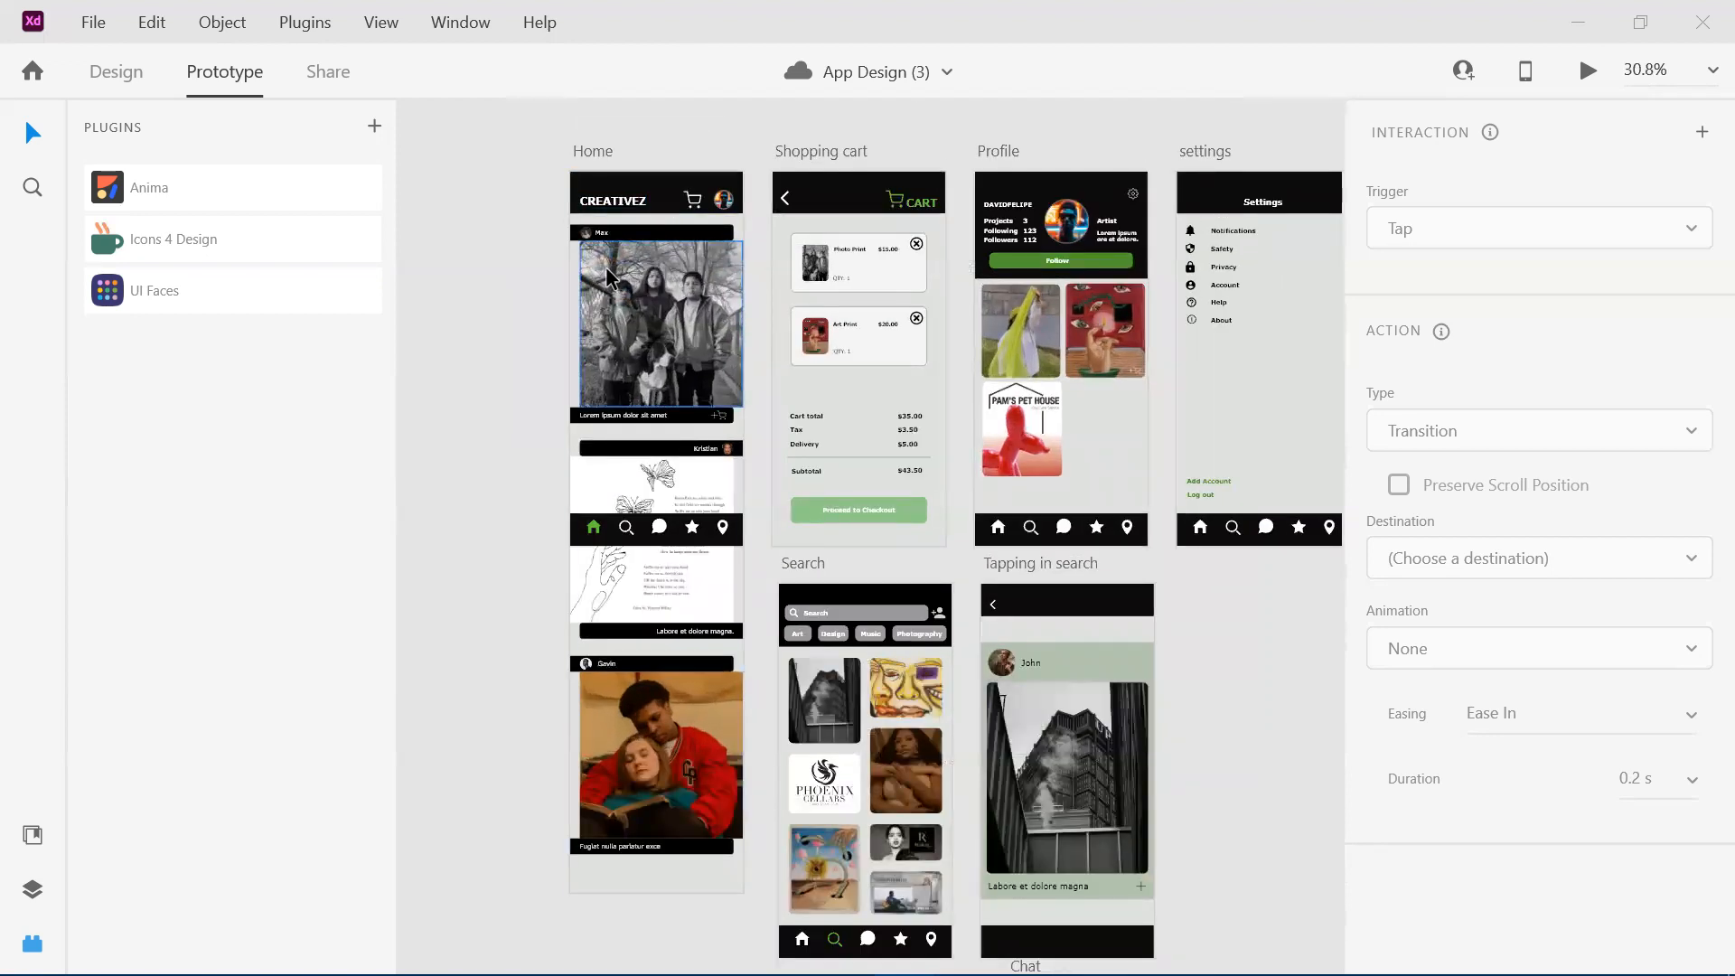
pyautogui.scroll(-1, 664, 360)
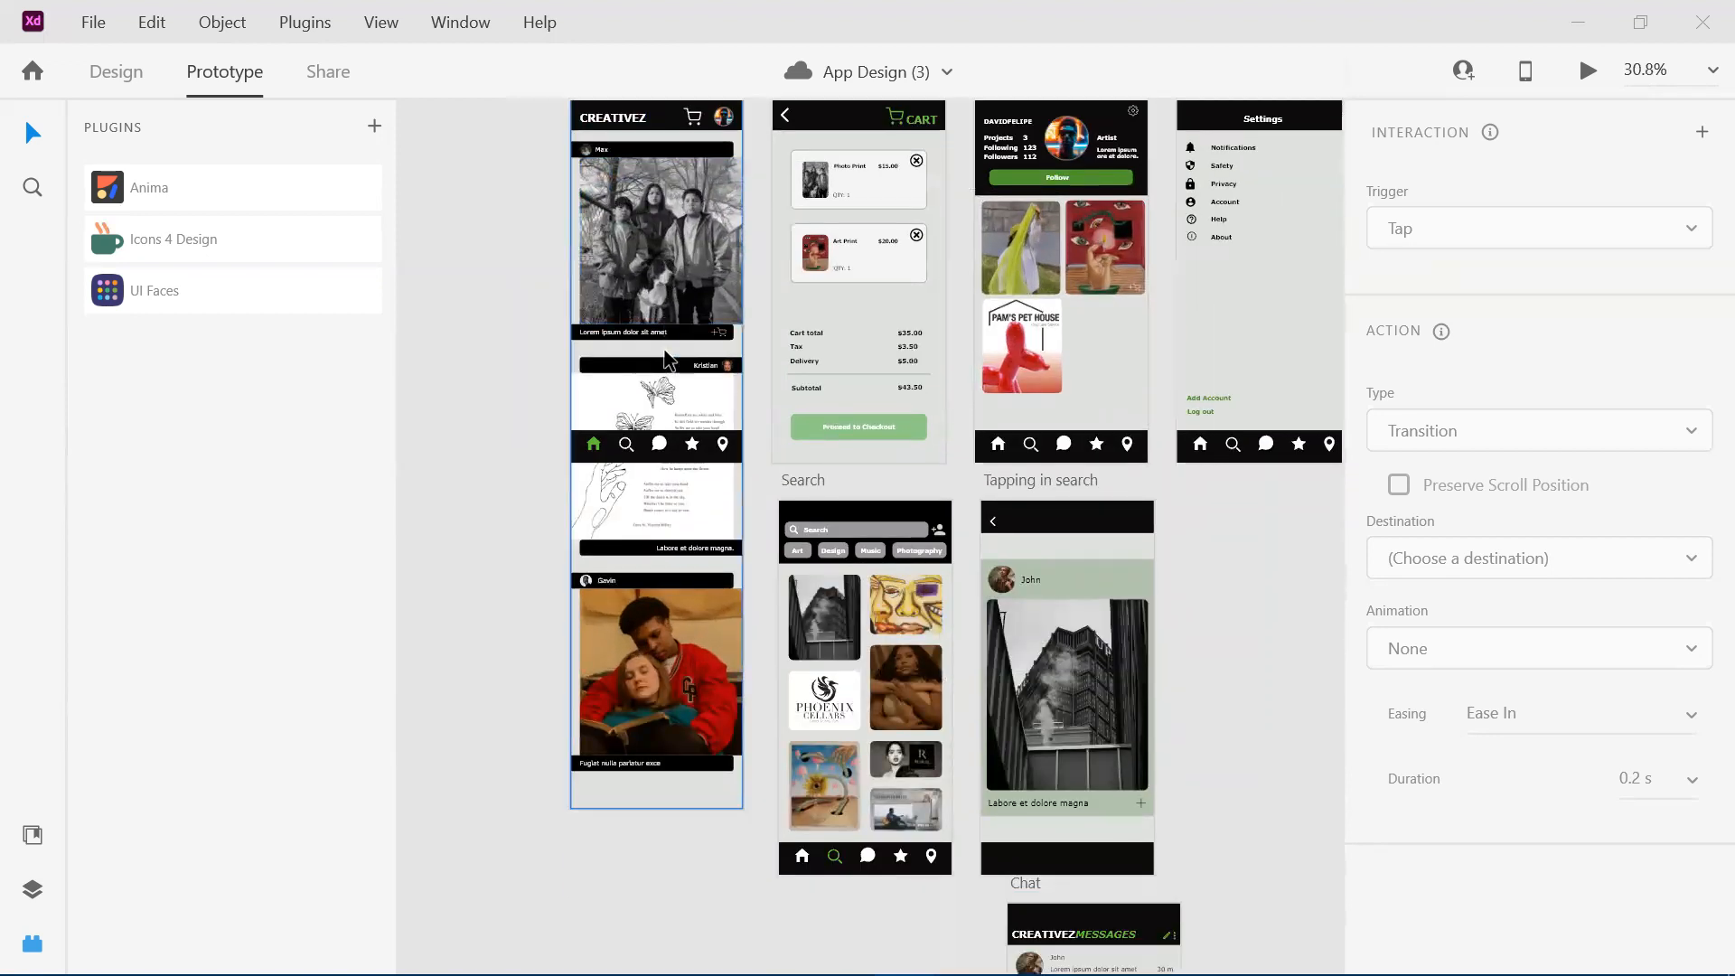
pyautogui.scroll(-4, 647, 728)
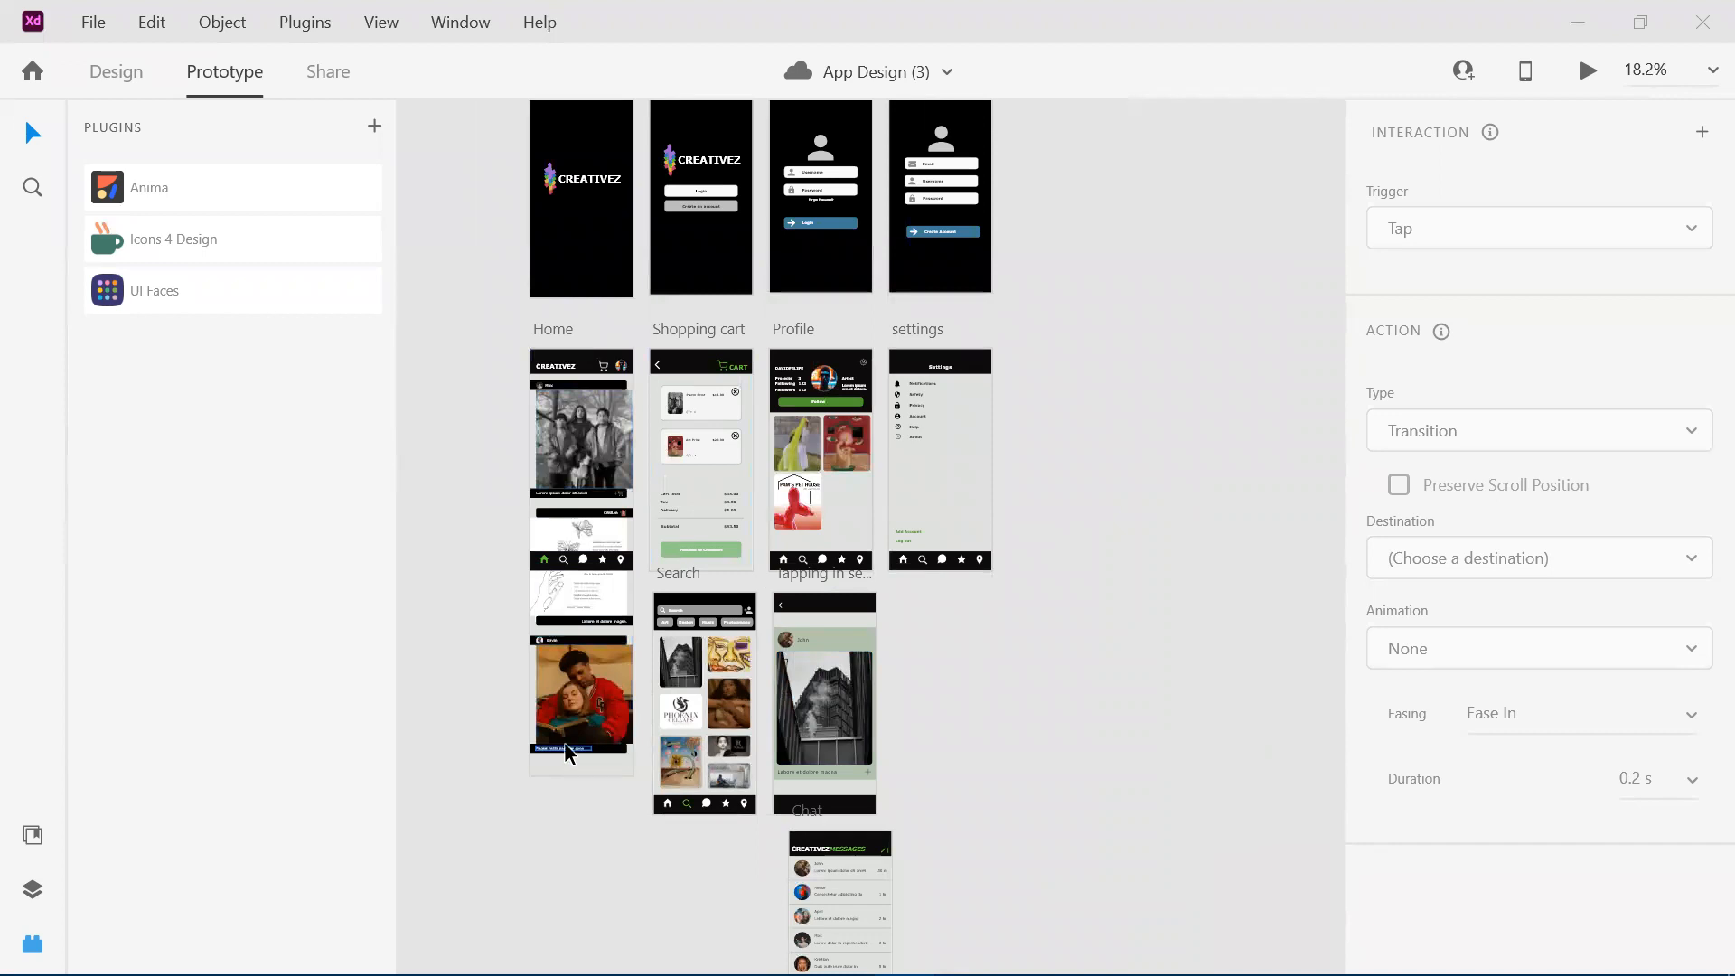
pyautogui.scroll(-2, 565, 746)
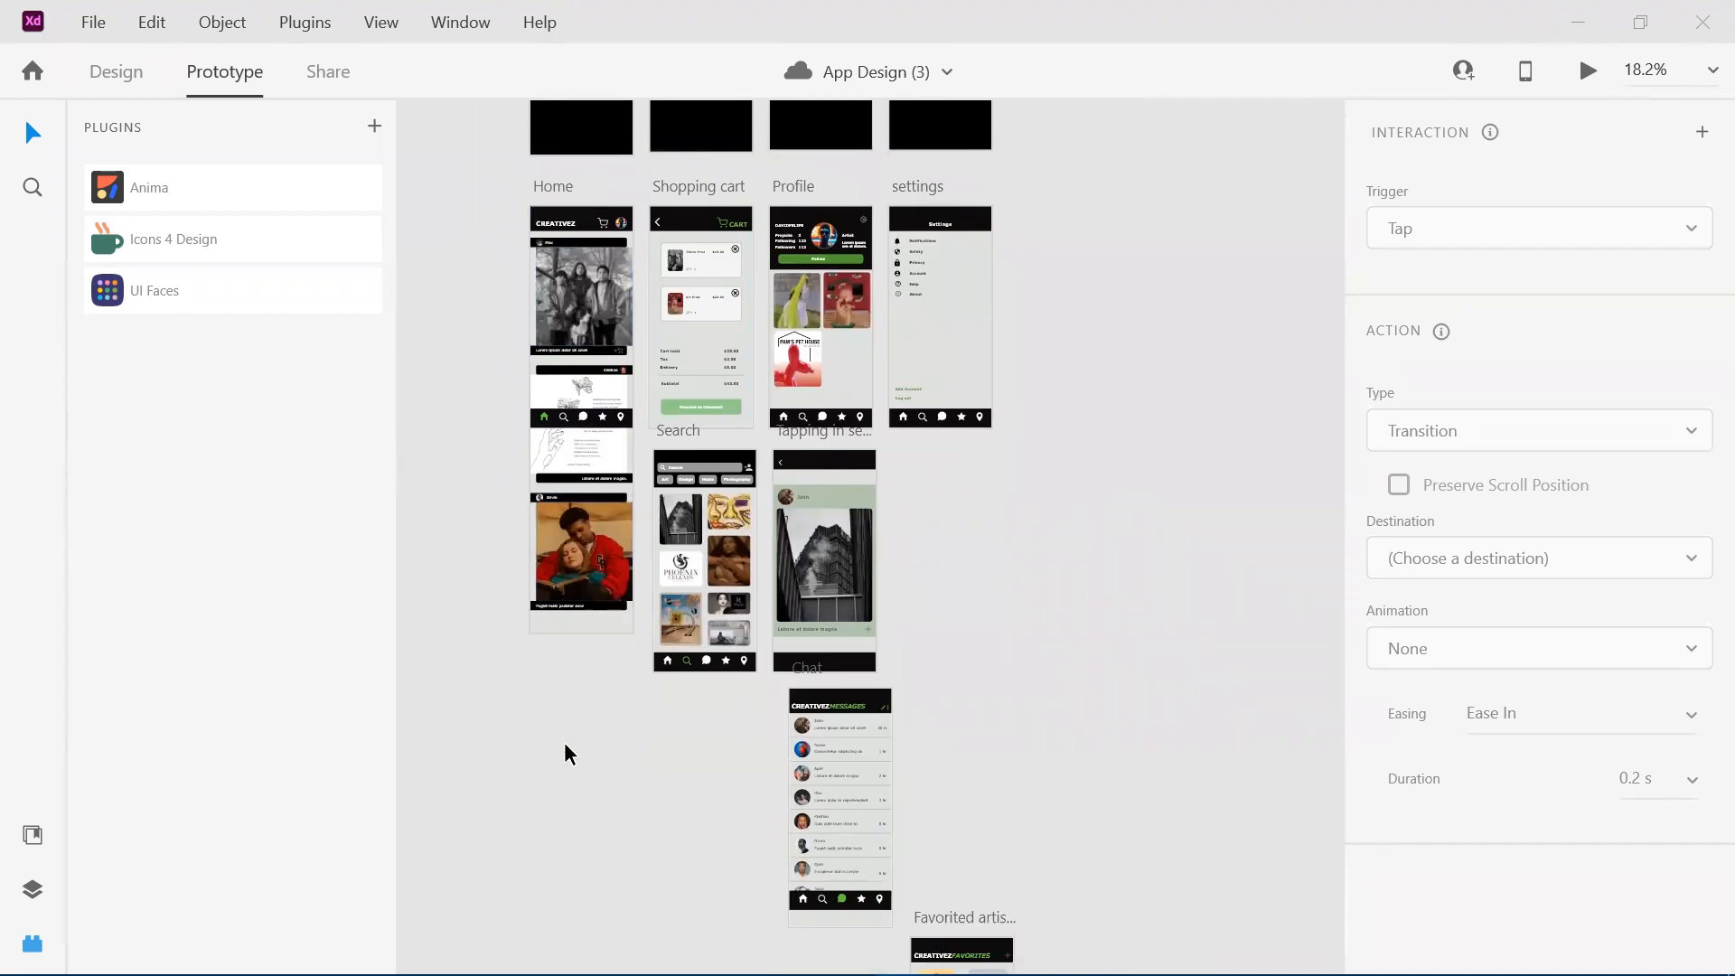
# Survey the artboard arrangement from Home and Search down through Chat and Favorited artists to Shows and Map.
pyautogui.scroll(5, 573, 499)
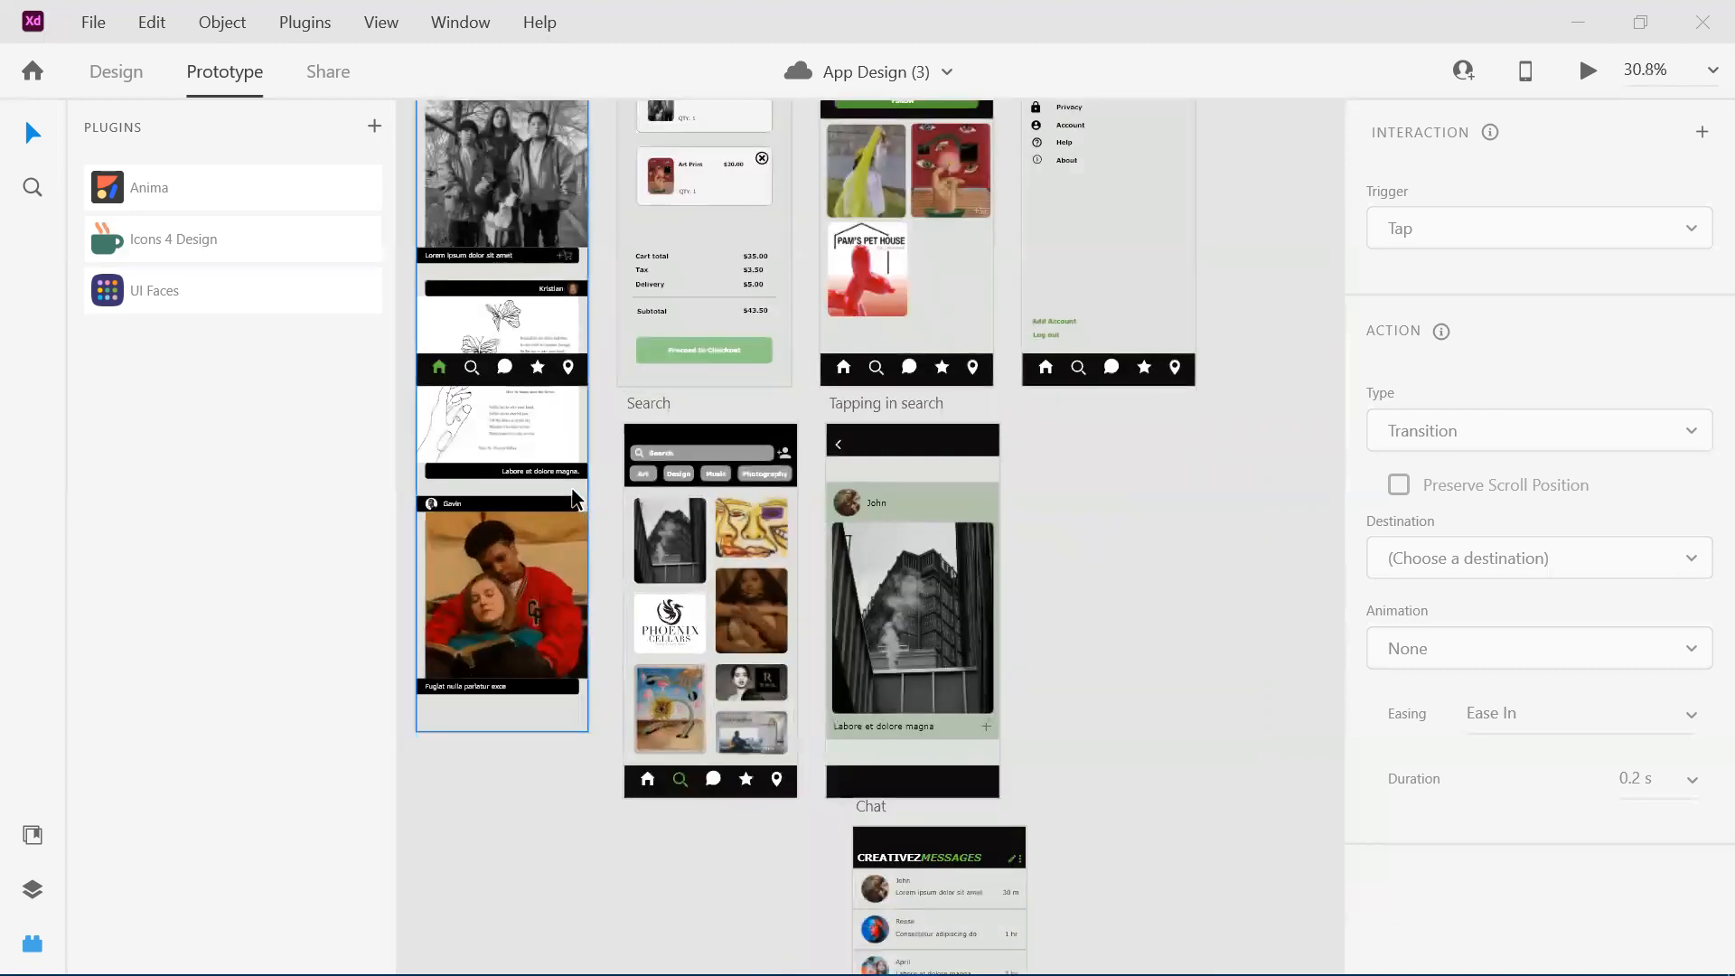
pyautogui.hscroll(-2, 571, 497)
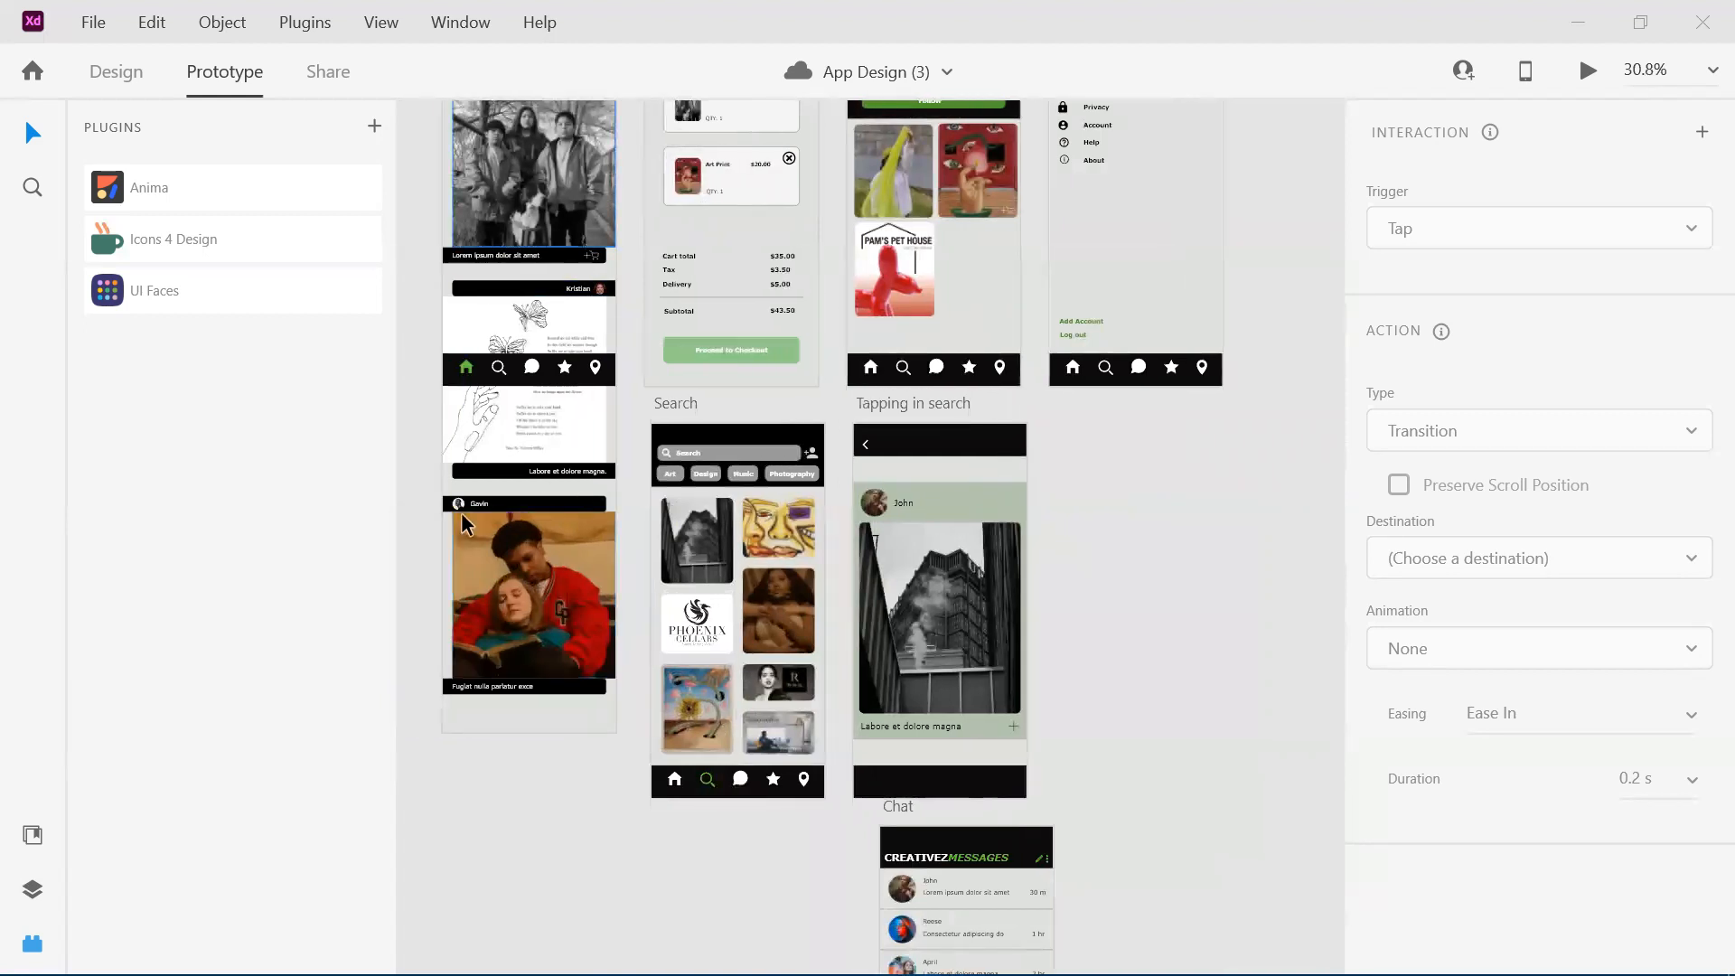
pyautogui.scroll(-2, 570, 399)
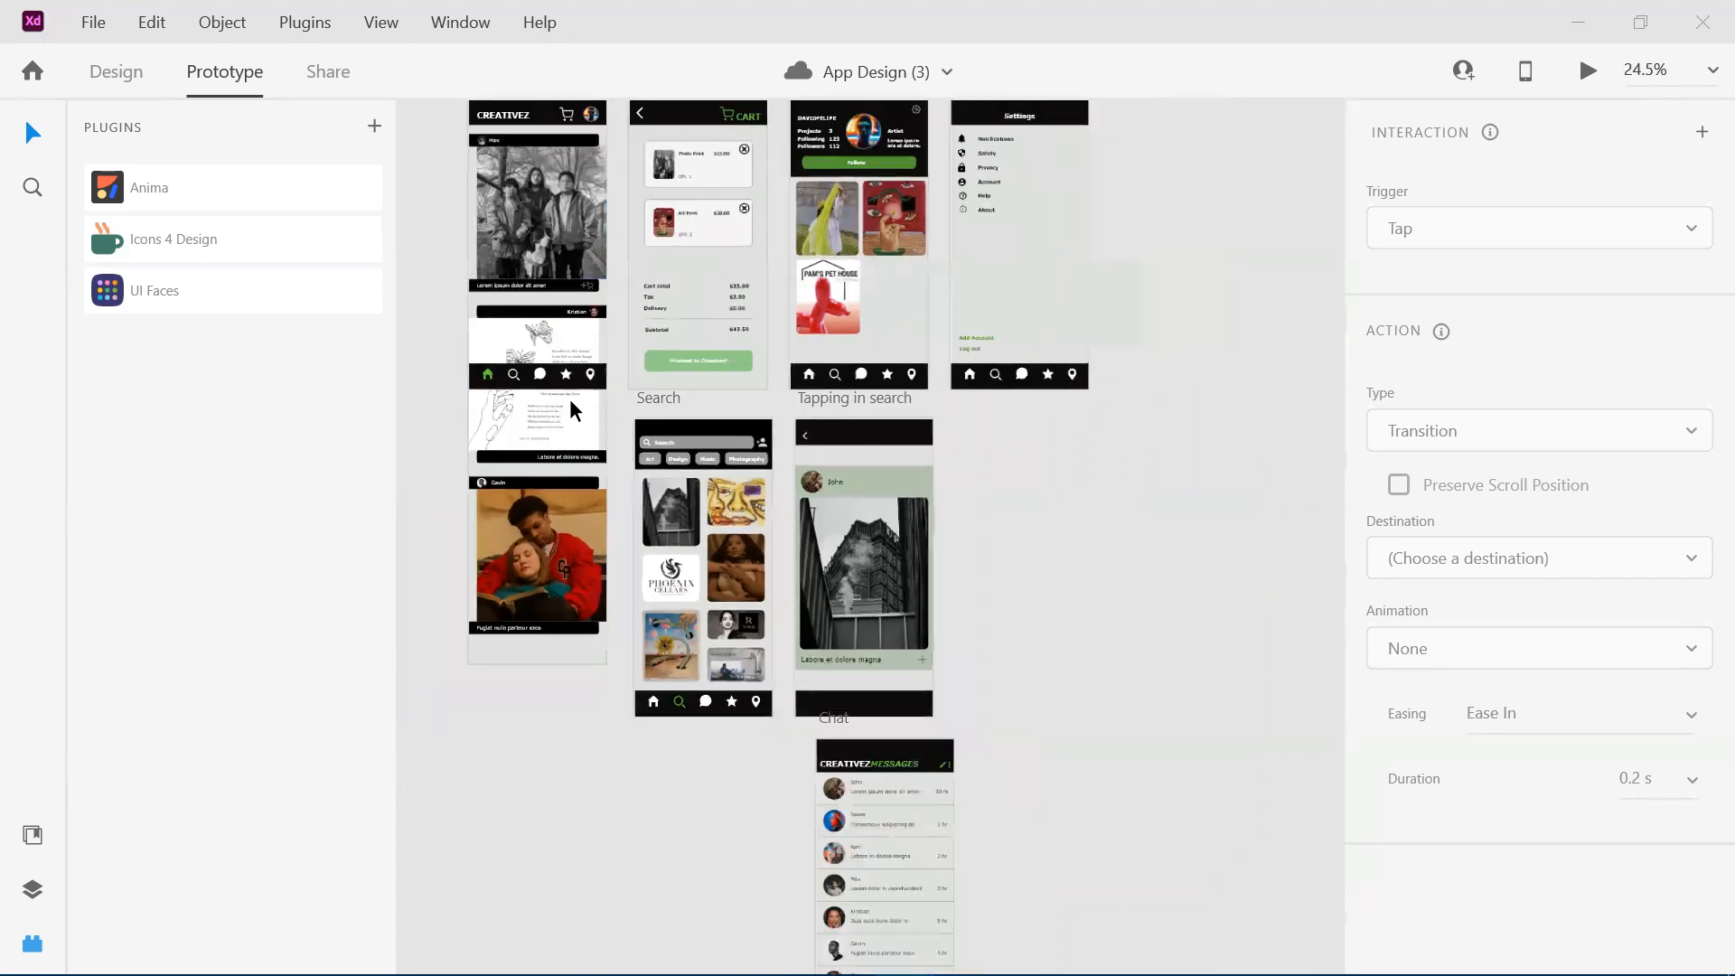
pyautogui.scroll(-2, 570, 401)
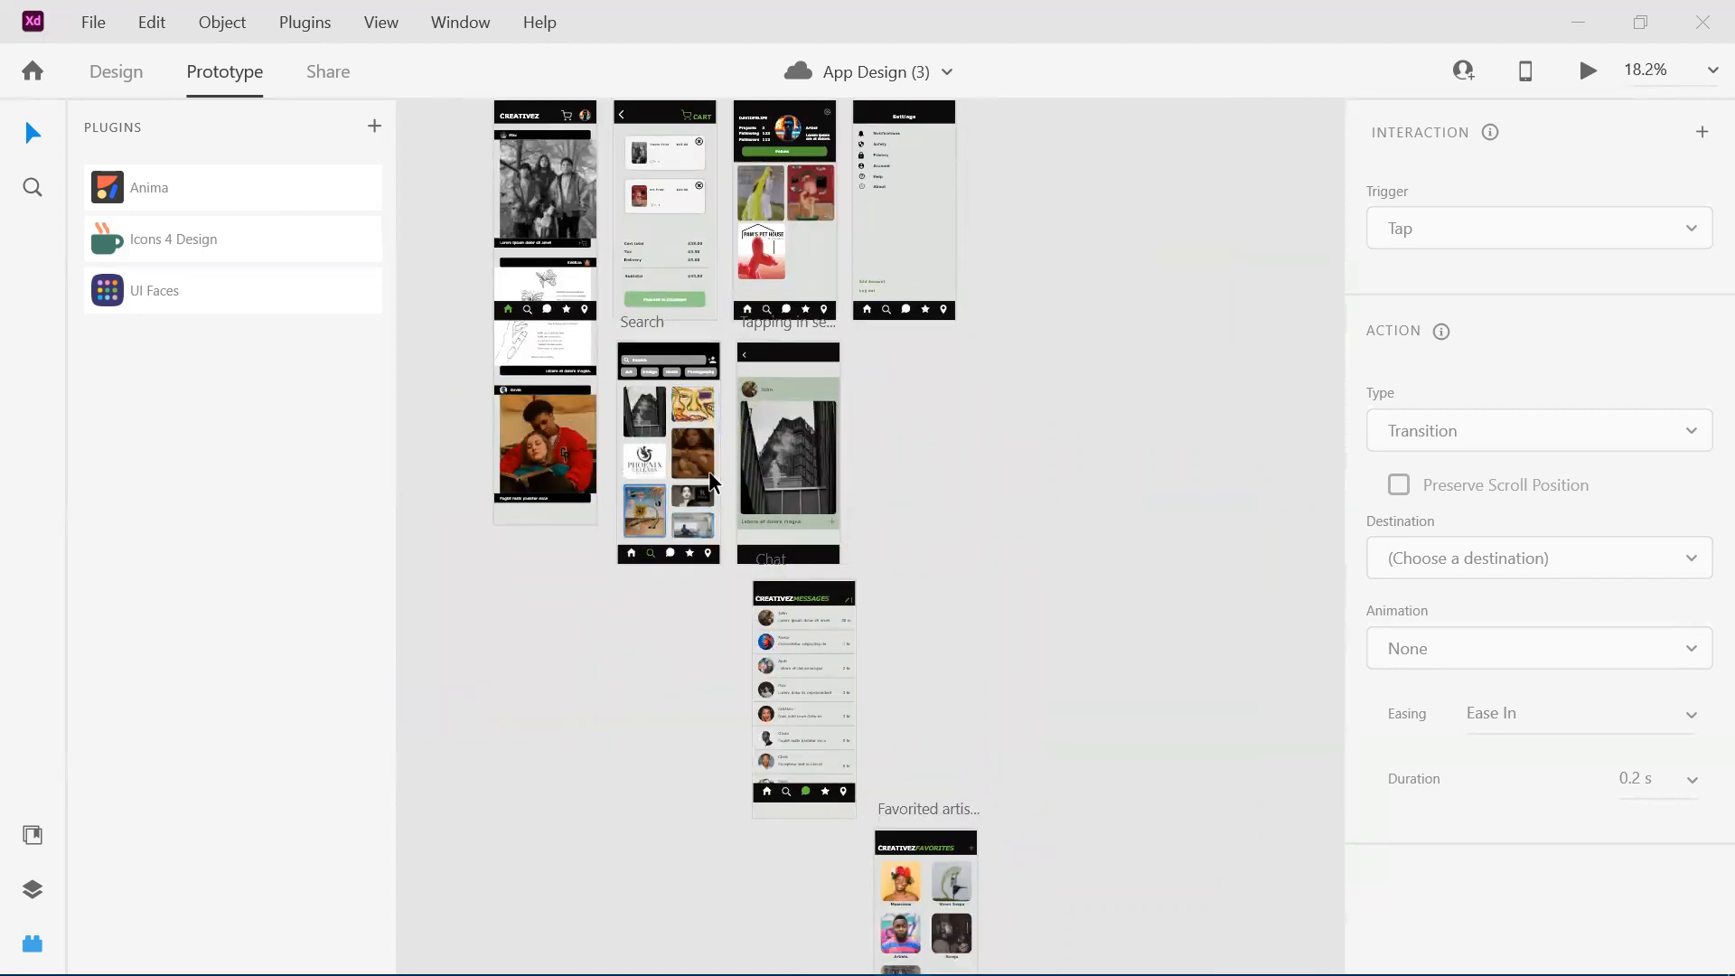
pyautogui.scroll(-1, 718, 474)
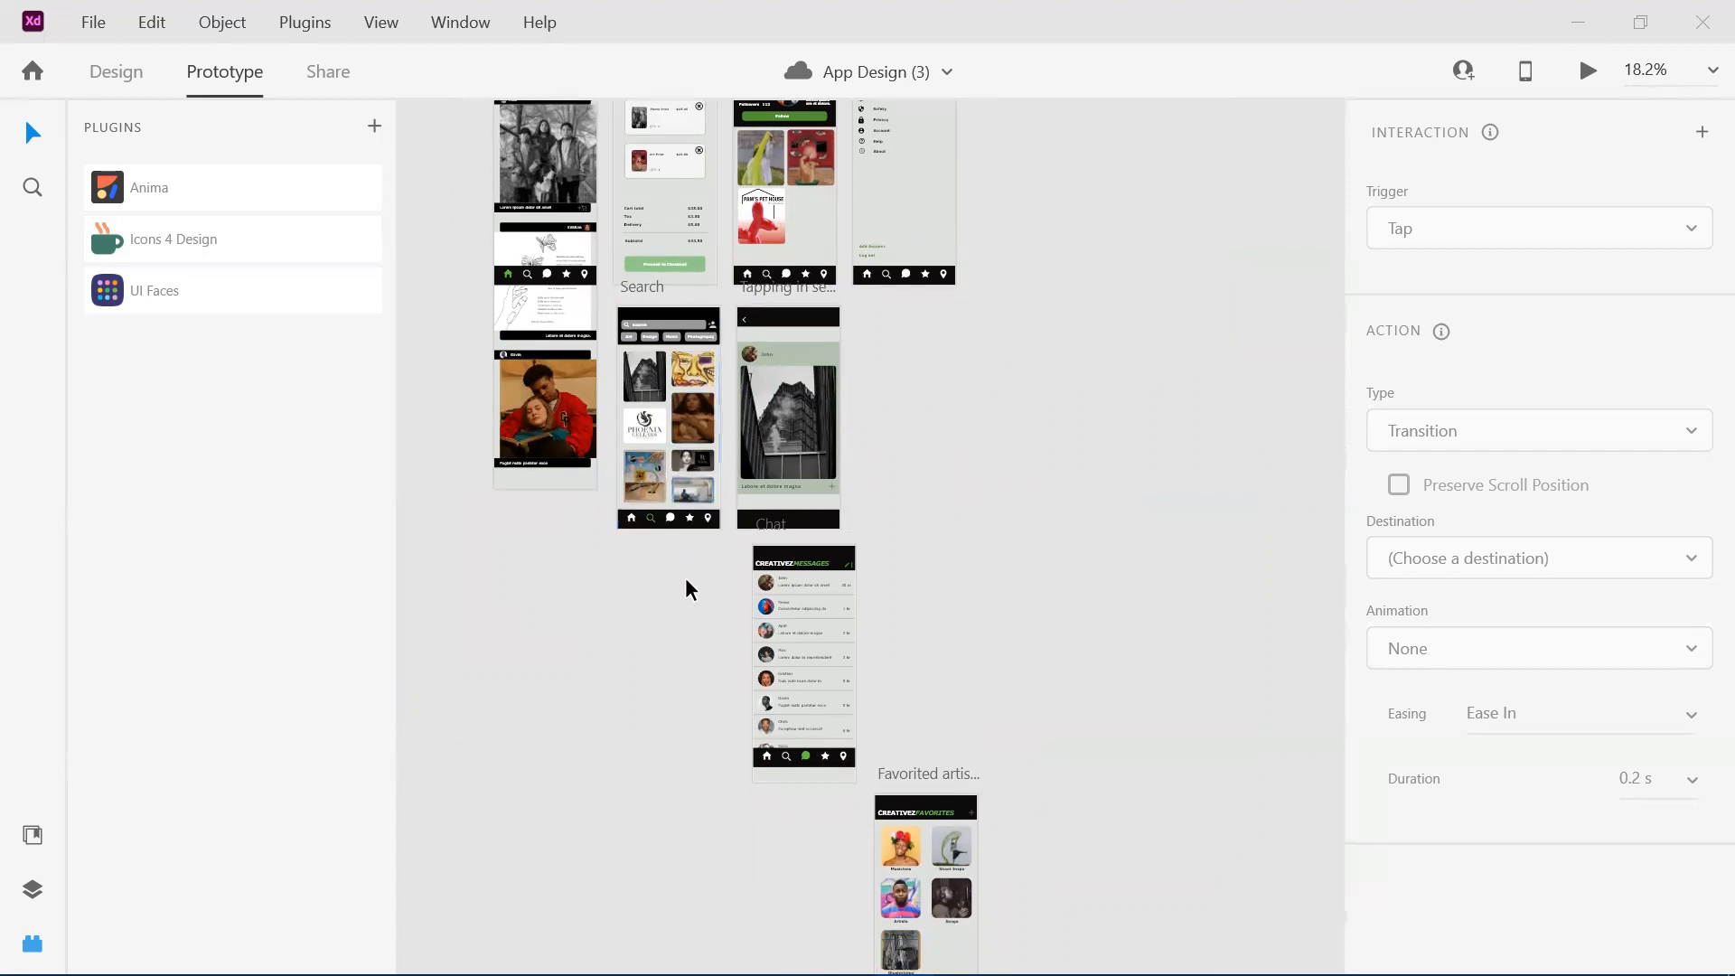
pyautogui.scroll(-6, 741, 577)
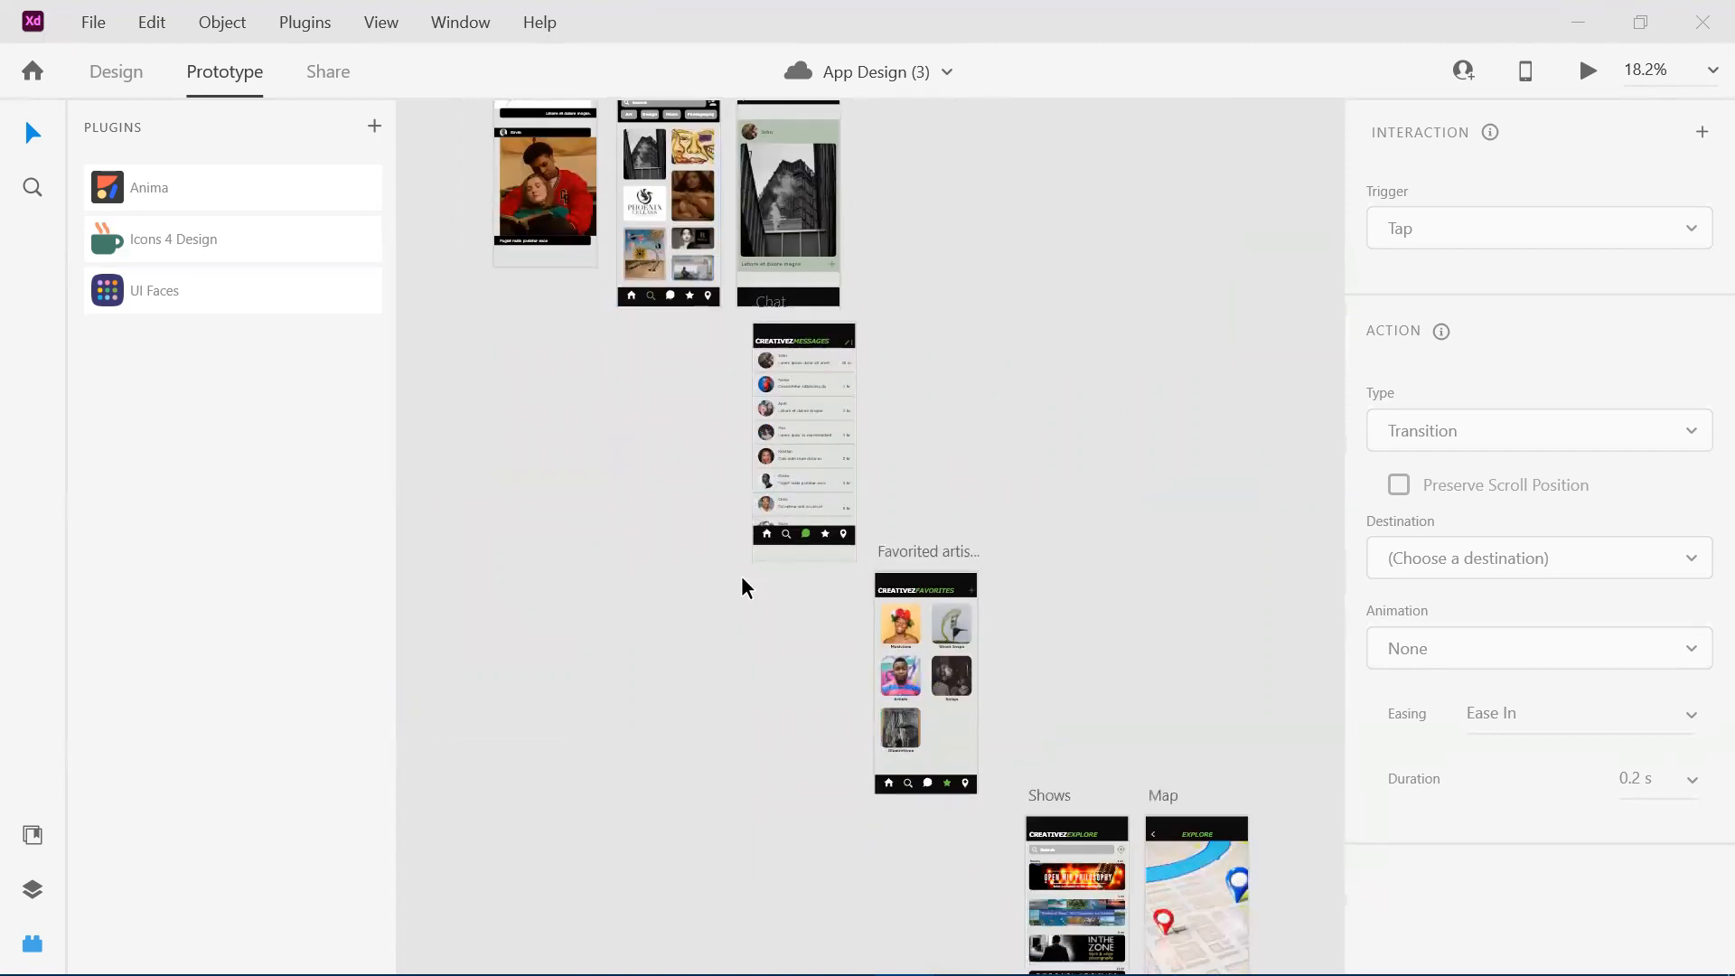
pyautogui.hscroll(2, 741, 576)
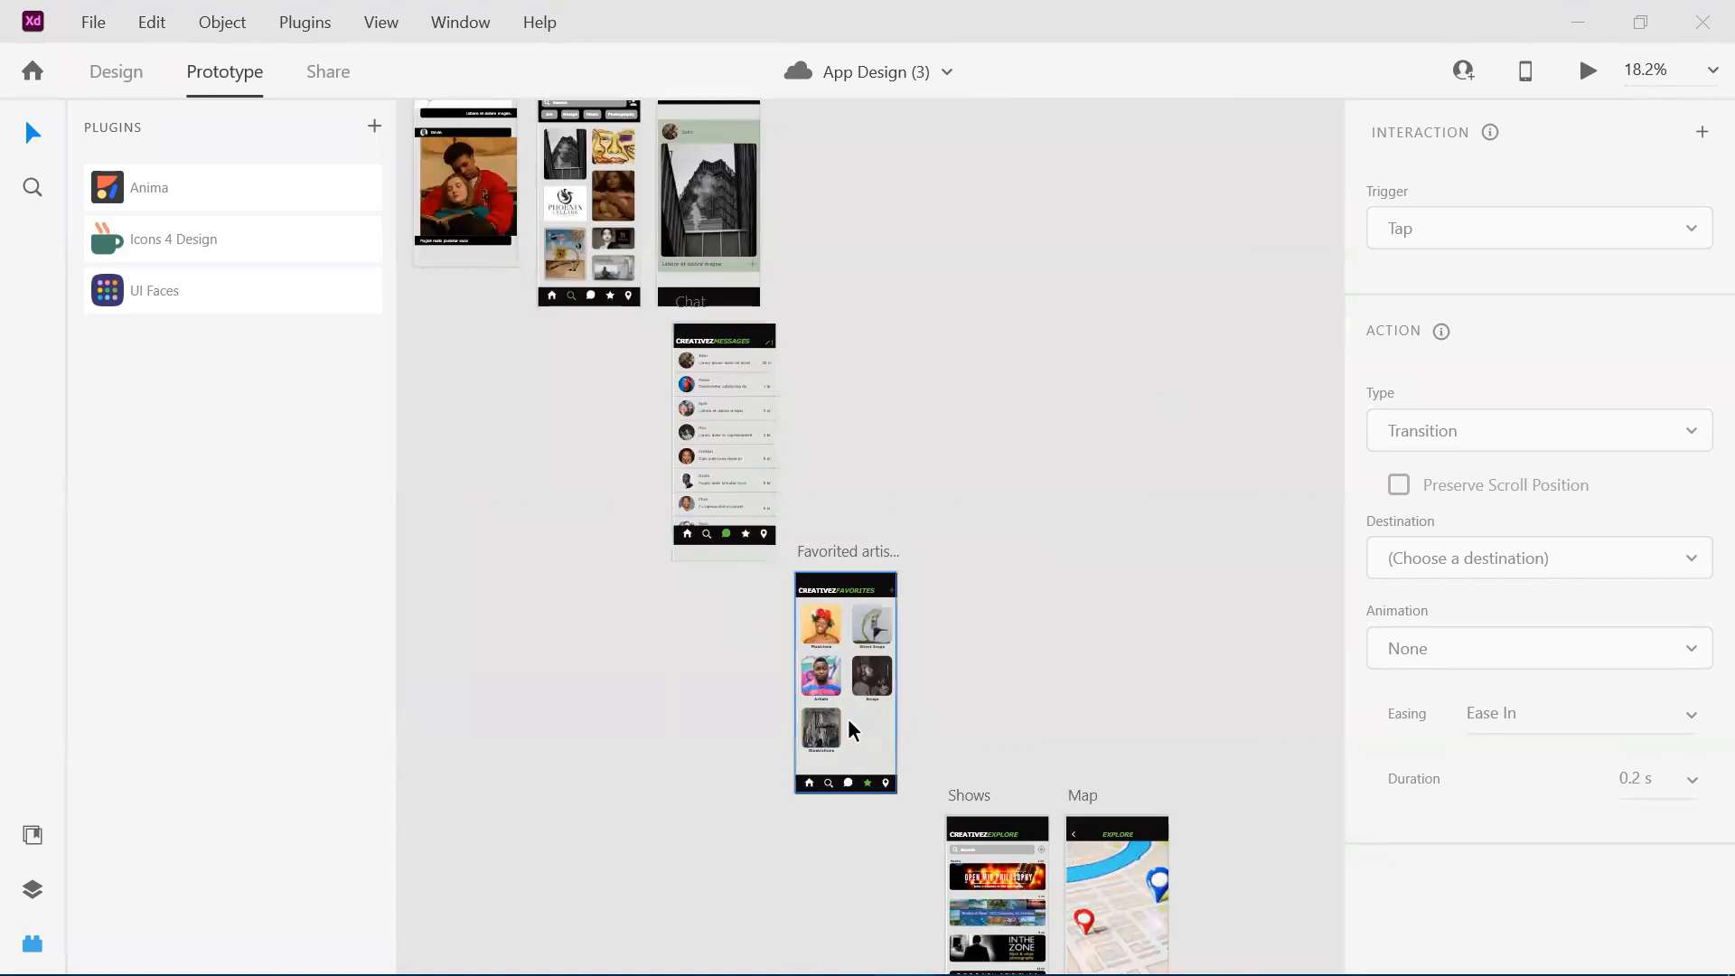
pyautogui.scroll(6, 850, 728)
pyautogui.hscroll(-2, 849, 727)
pyautogui.scroll(5, 849, 728)
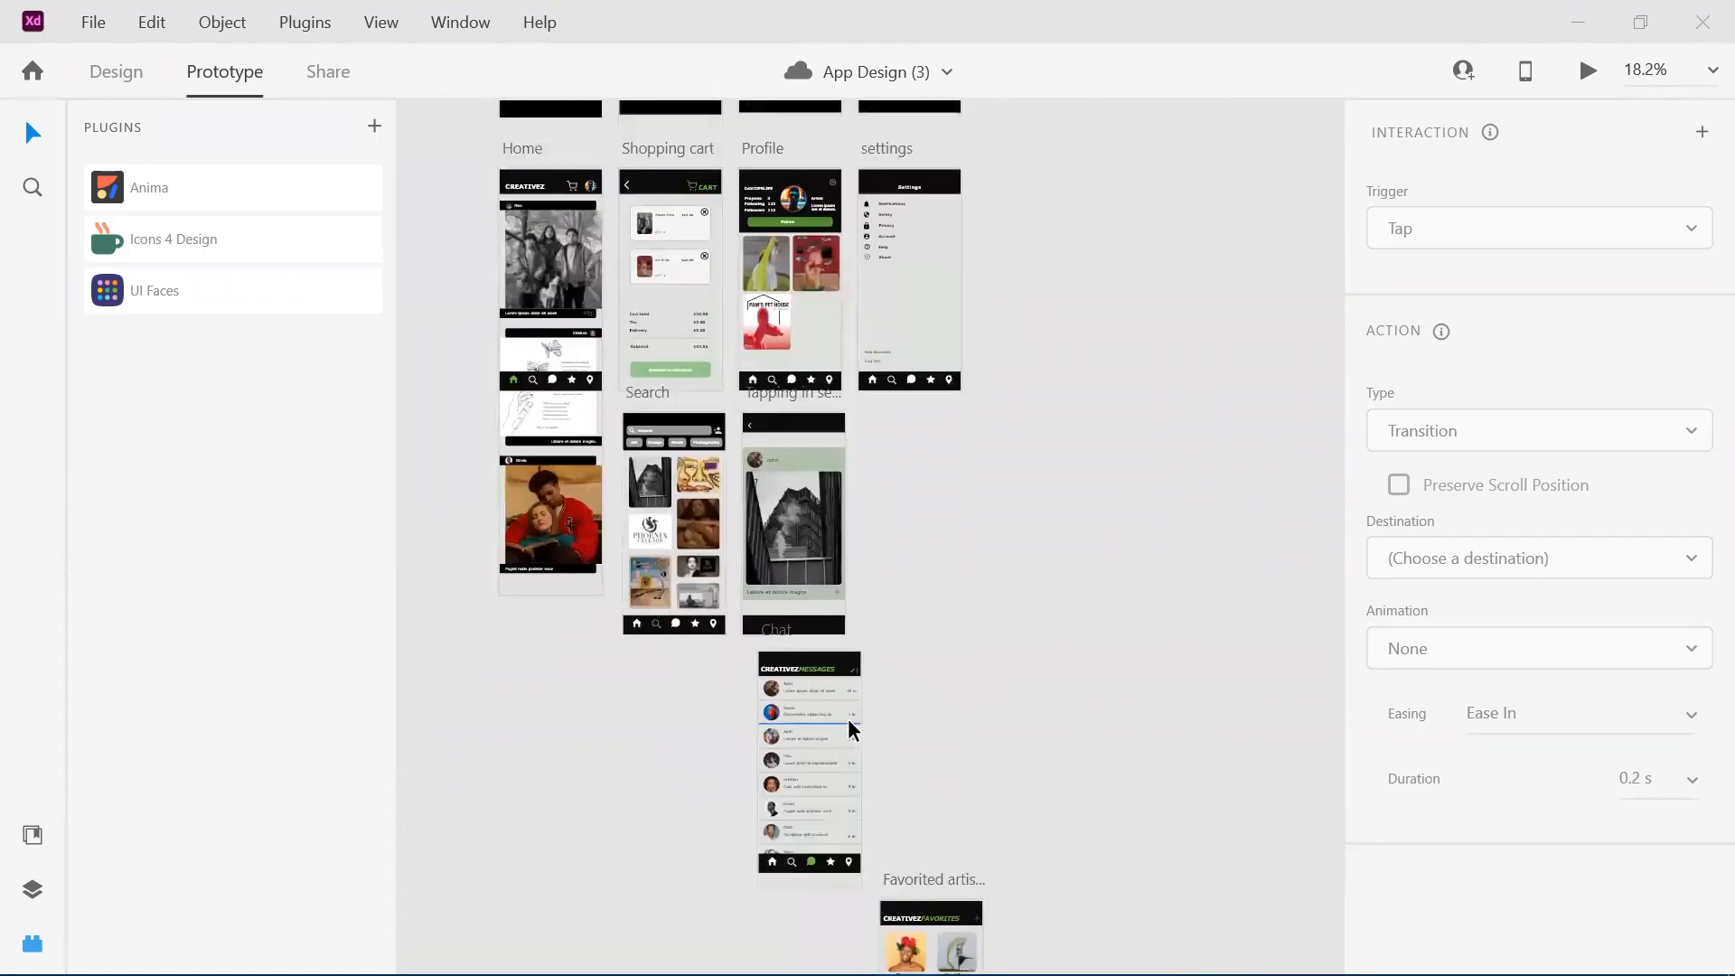
# Examine the Home artboard's header icons and post feed alongside the neighbouring Shopping cart artboard.
pyautogui.scroll(1, 520, 447)
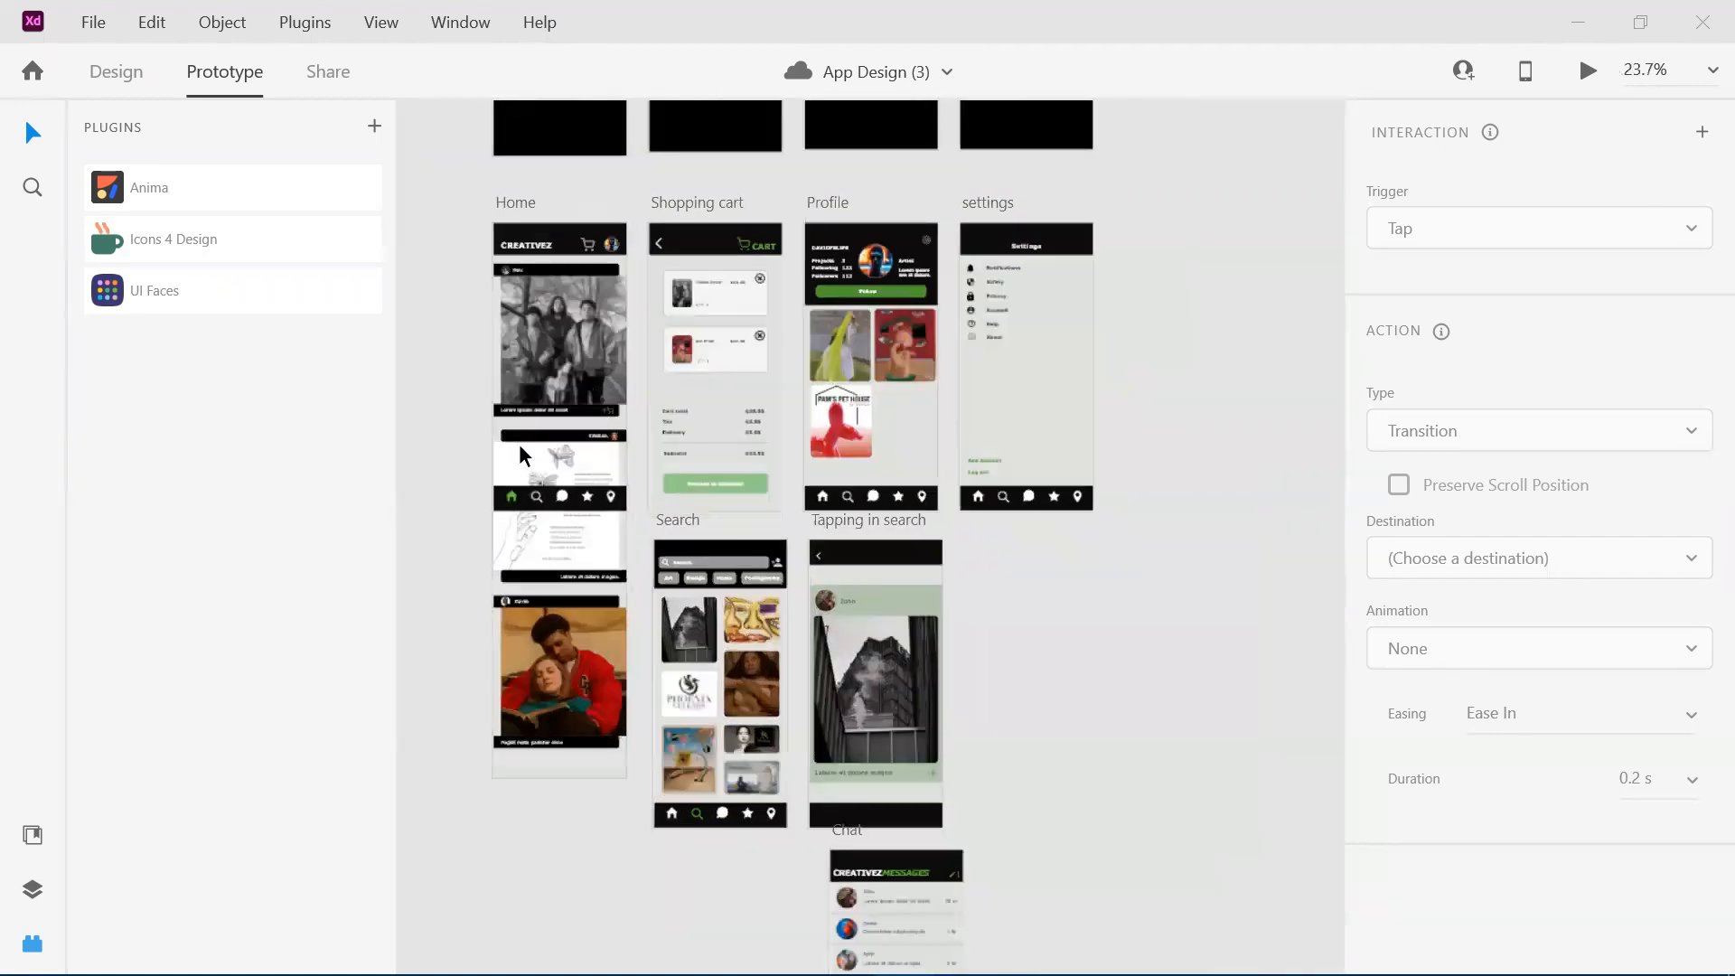
pyautogui.scroll(2, 520, 447)
pyautogui.scroll(3, 520, 448)
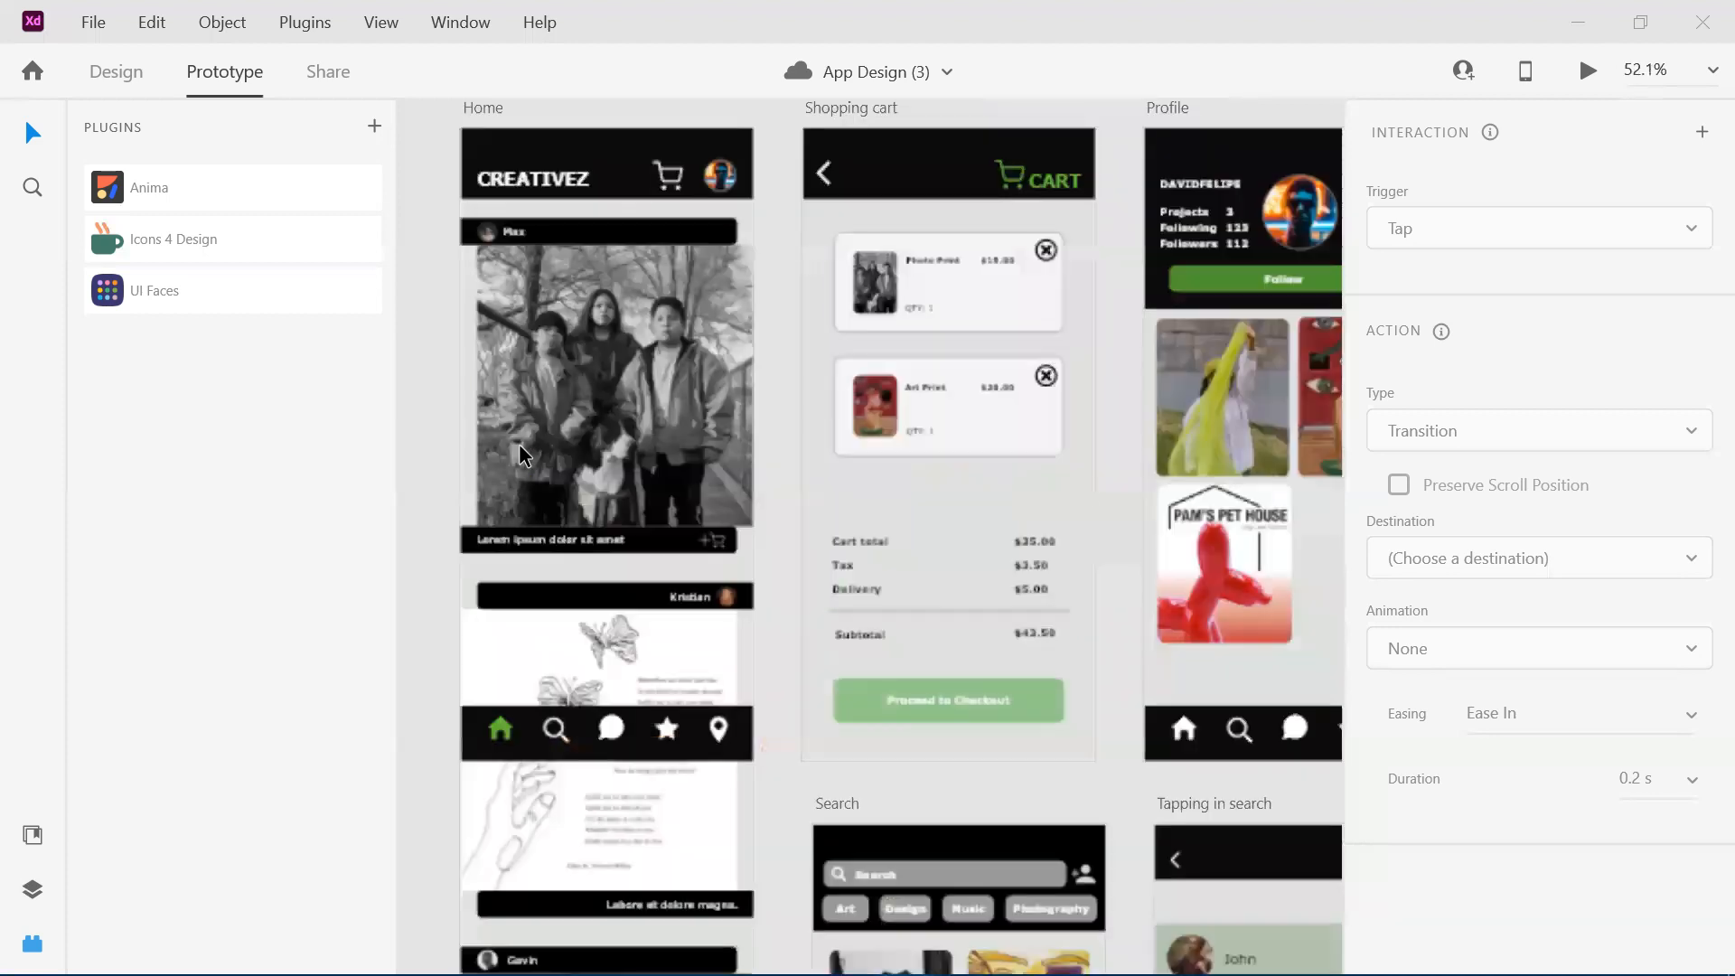
pyautogui.scroll(-1, 520, 448)
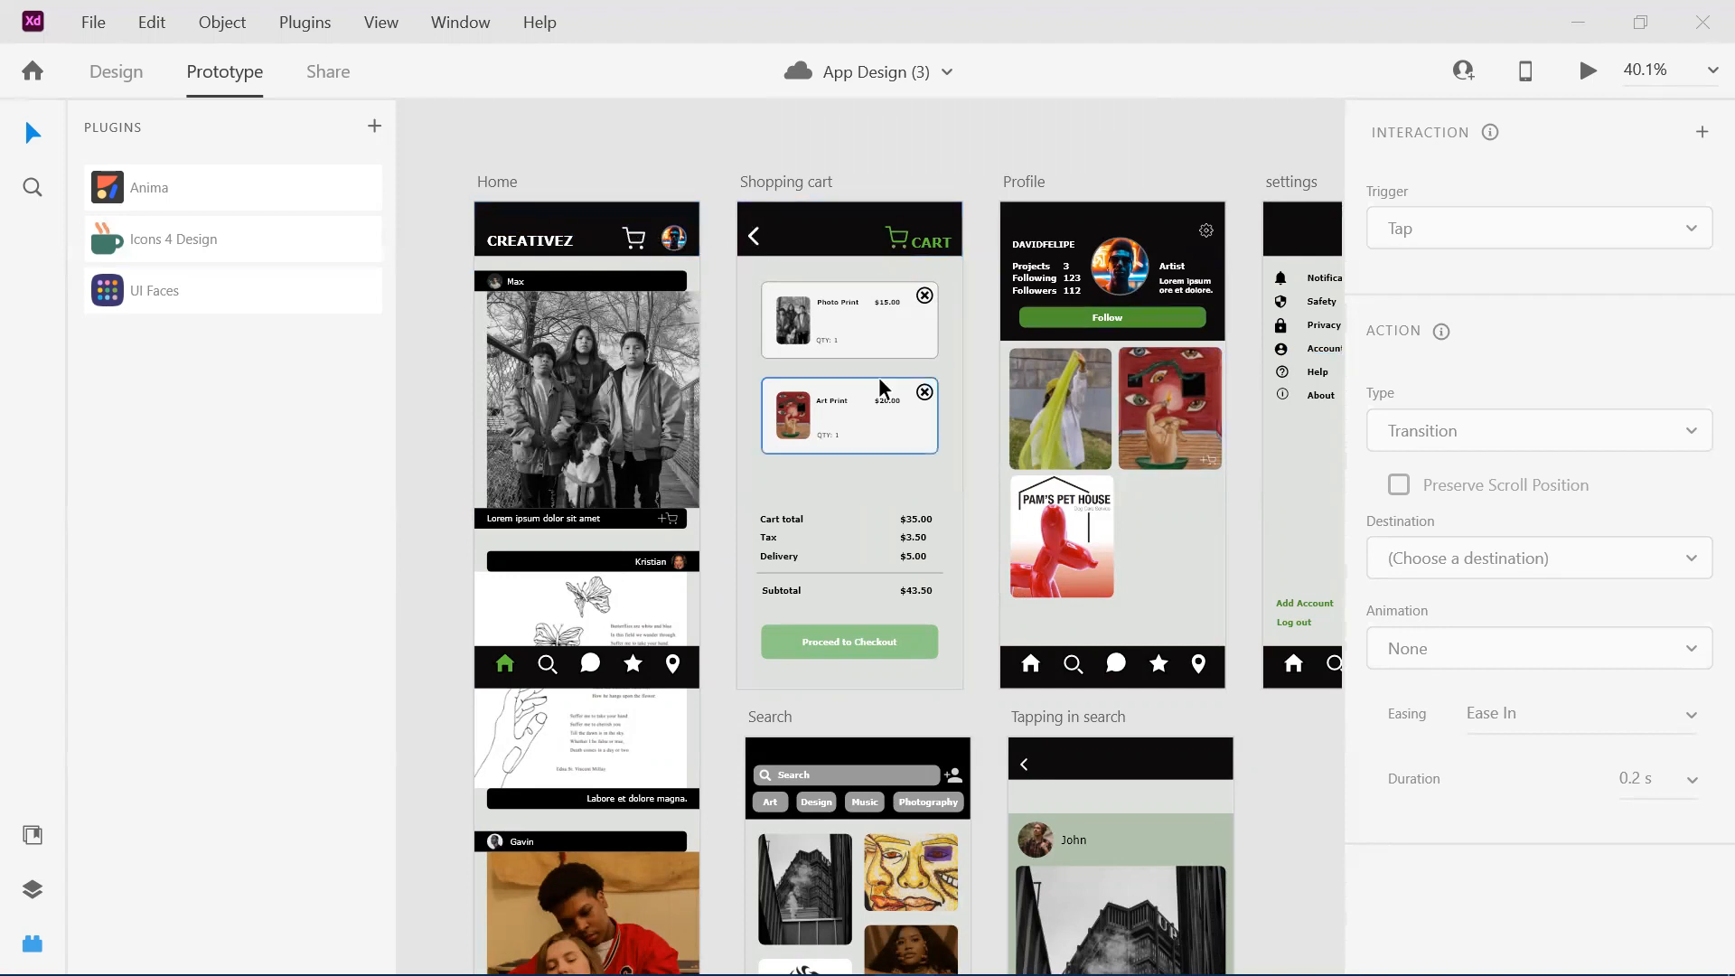
pyautogui.hscroll(2, 886, 391)
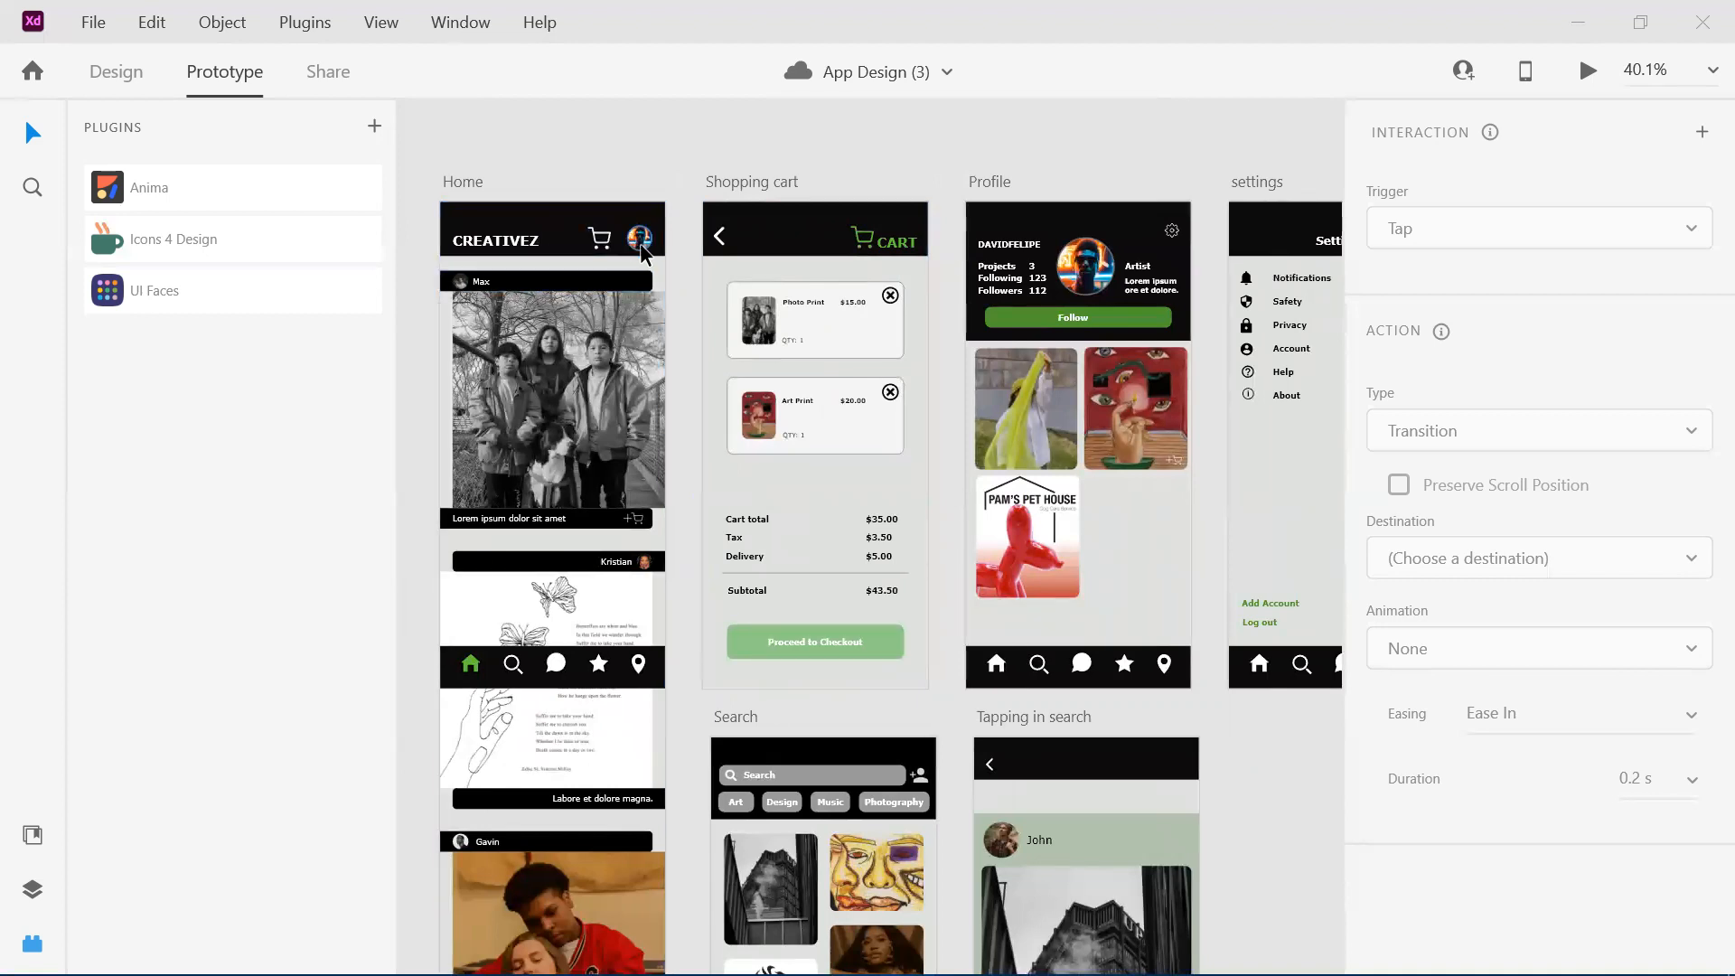
pyautogui.hscroll(2, 644, 242)
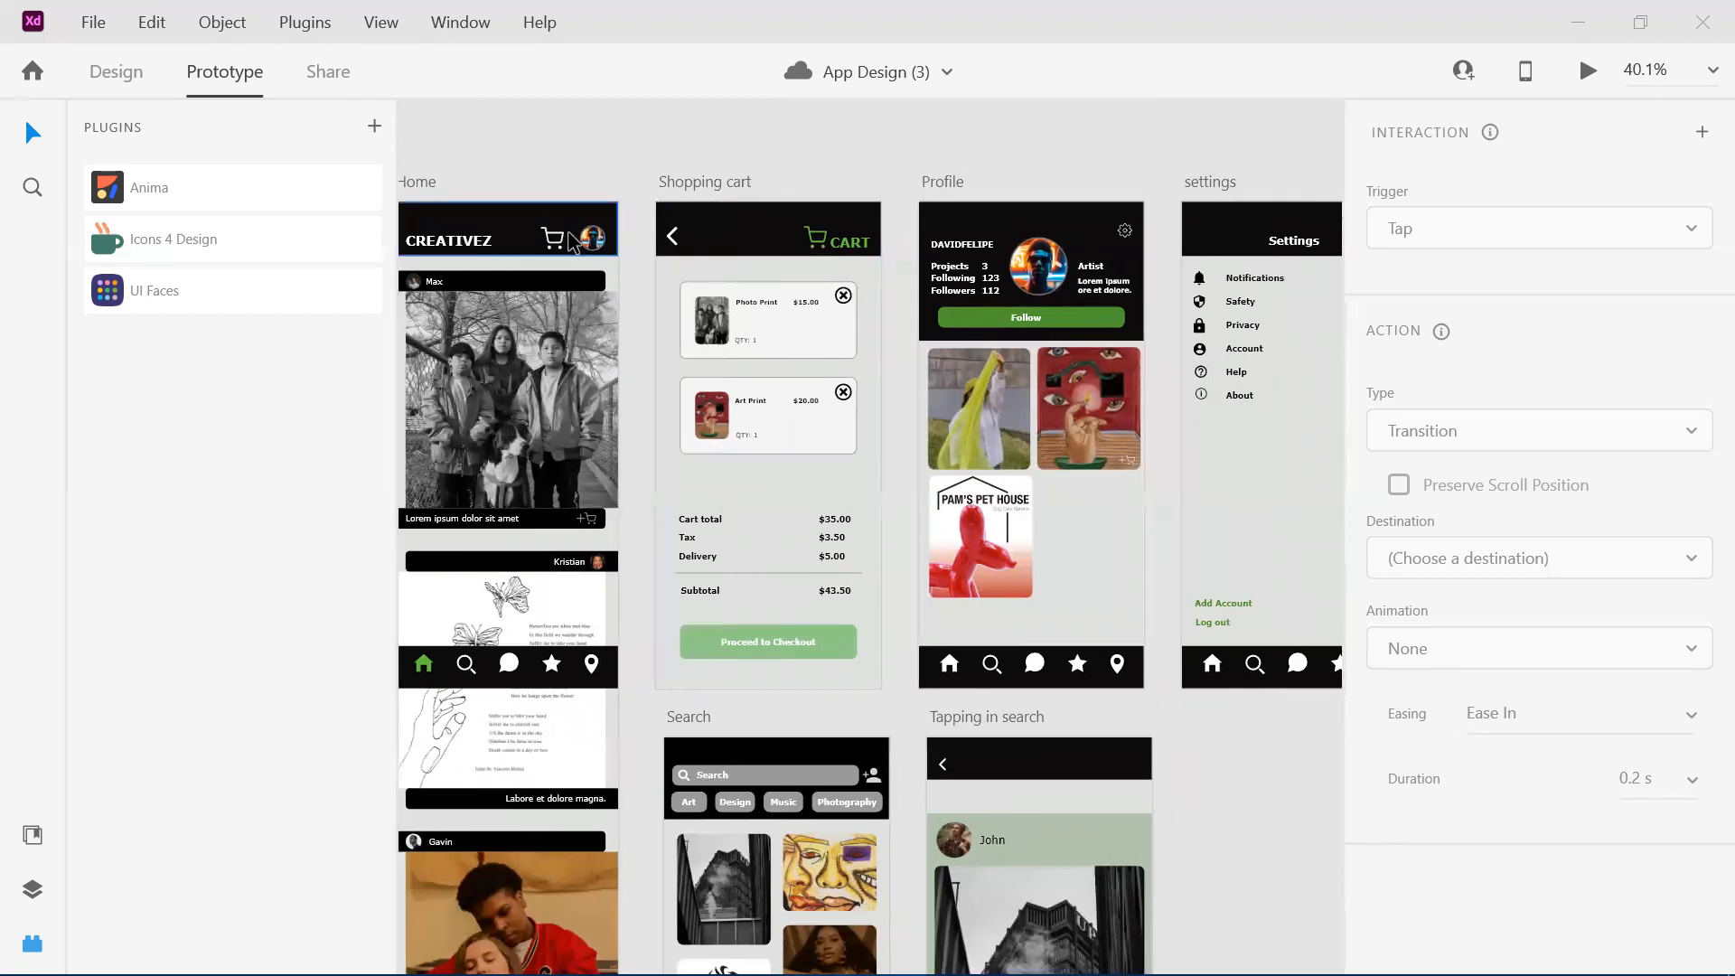
# Inspect the Shopping cart artboard's item cards, remove icons and order summary, comparing it with the Home artboard.
pyautogui.hscroll(1, 634, 233)
pyautogui.hscroll(-2, 634, 233)
pyautogui.hscroll(8, 633, 233)
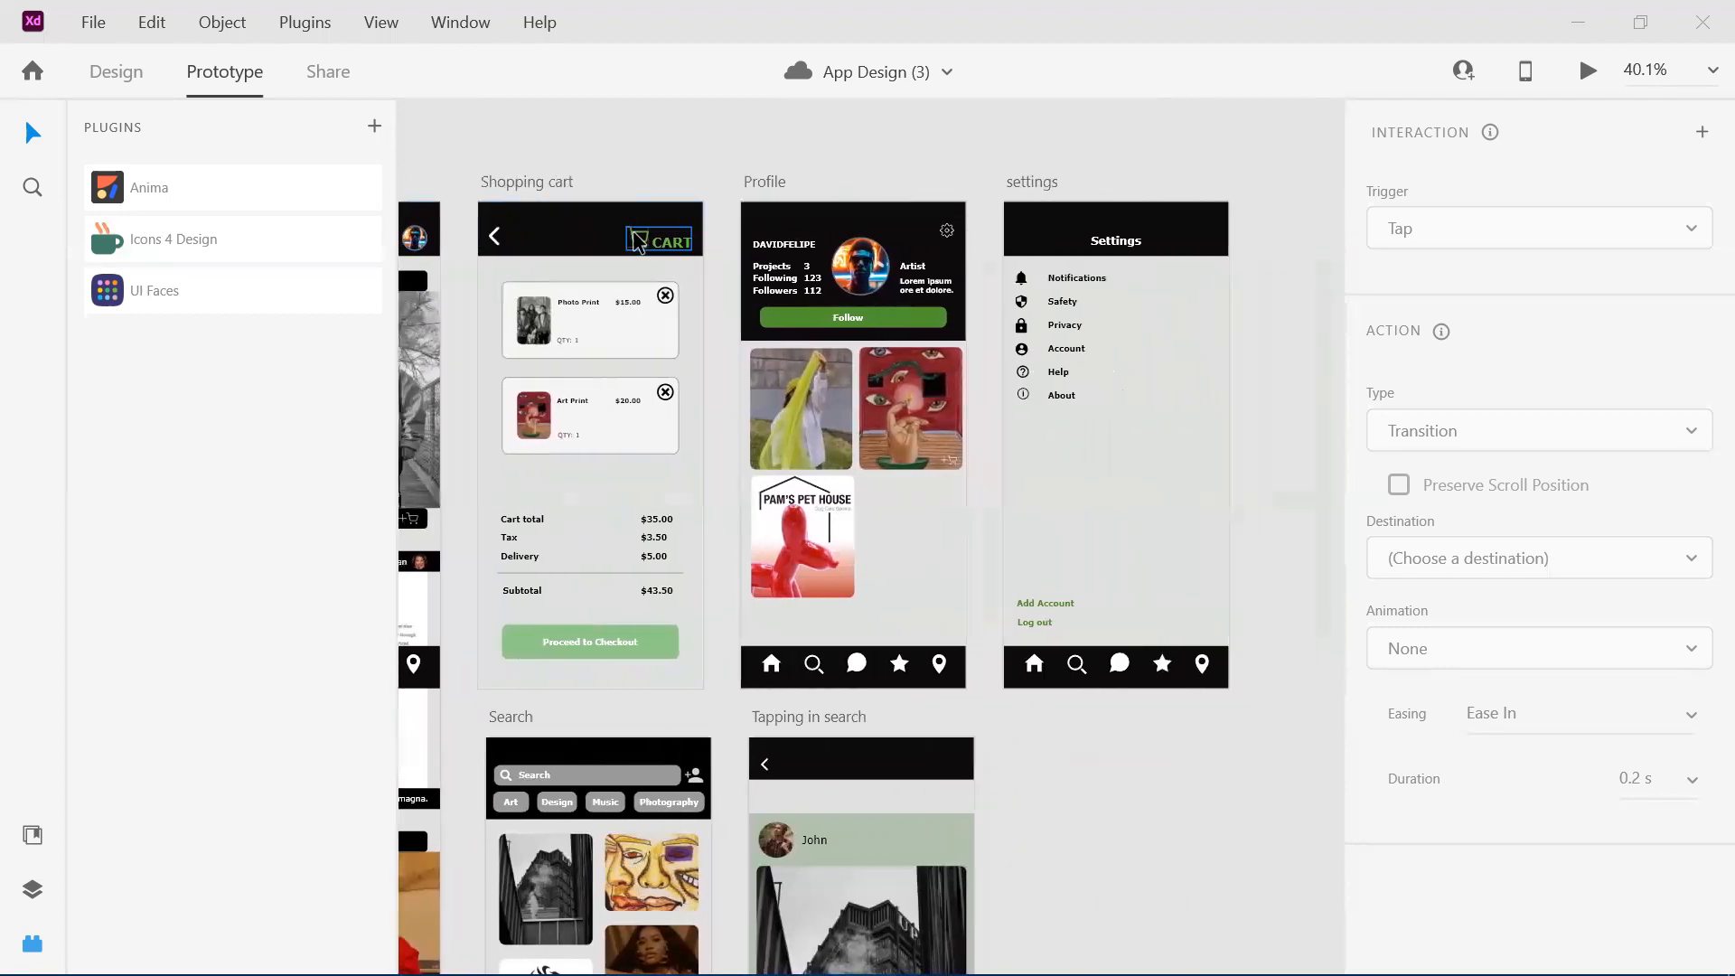
pyautogui.hscroll(-8, 636, 241)
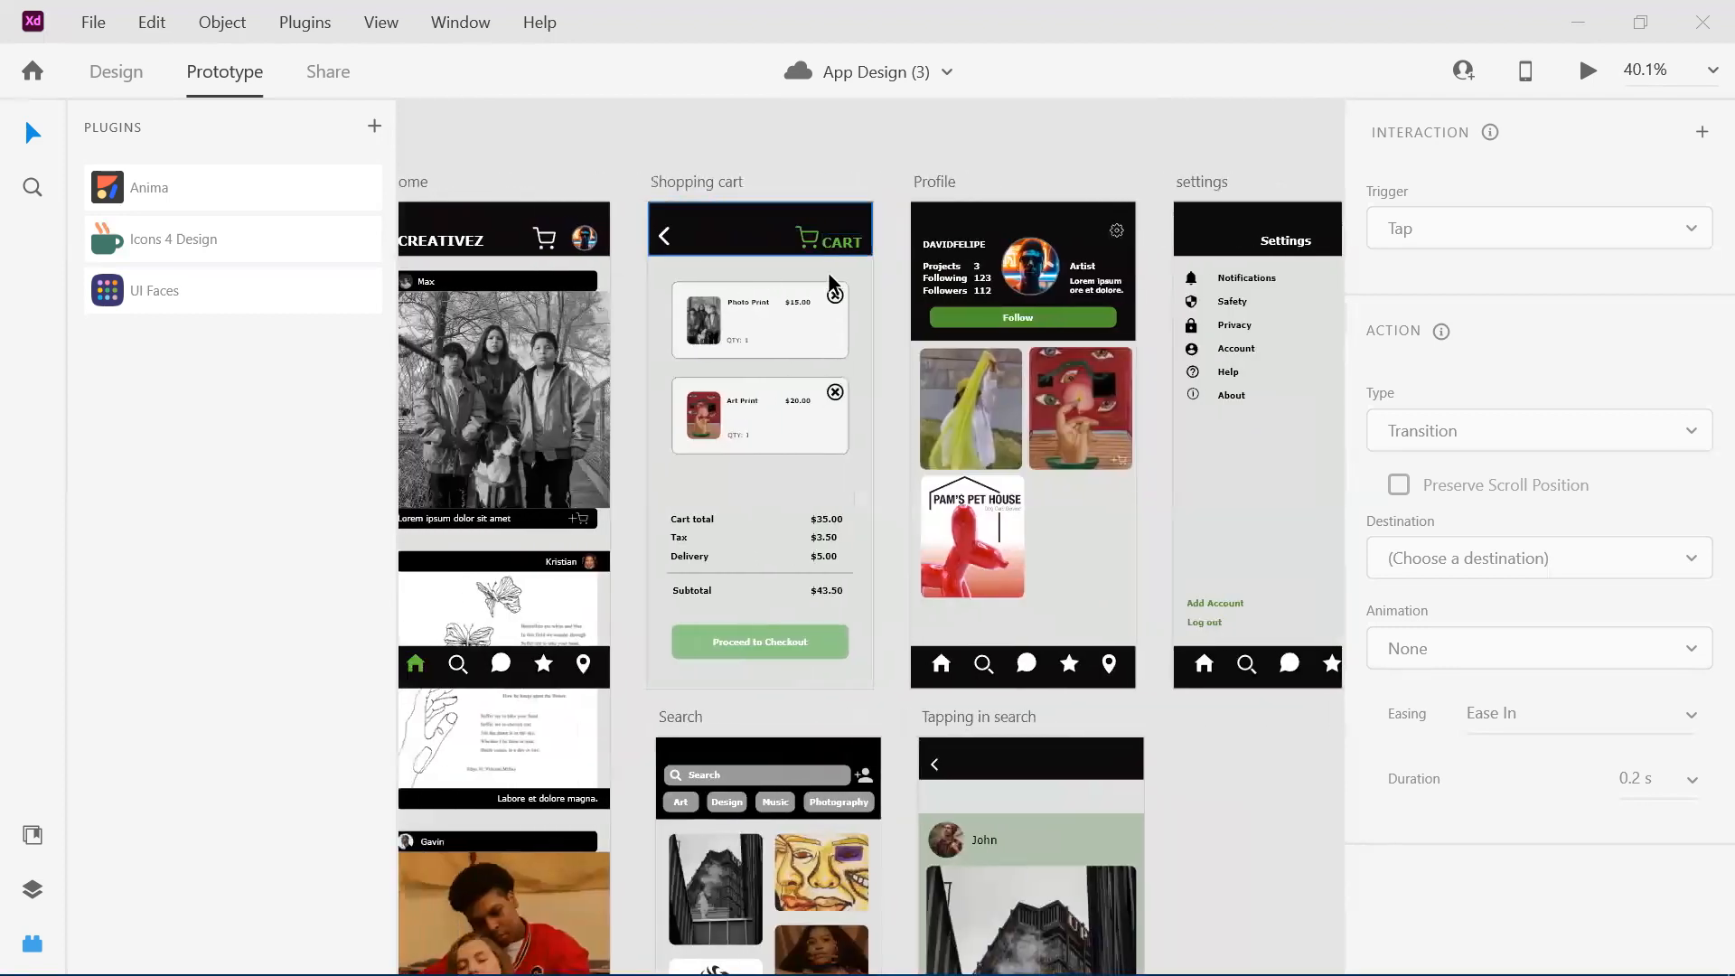
pyautogui.hscroll(-2, 830, 273)
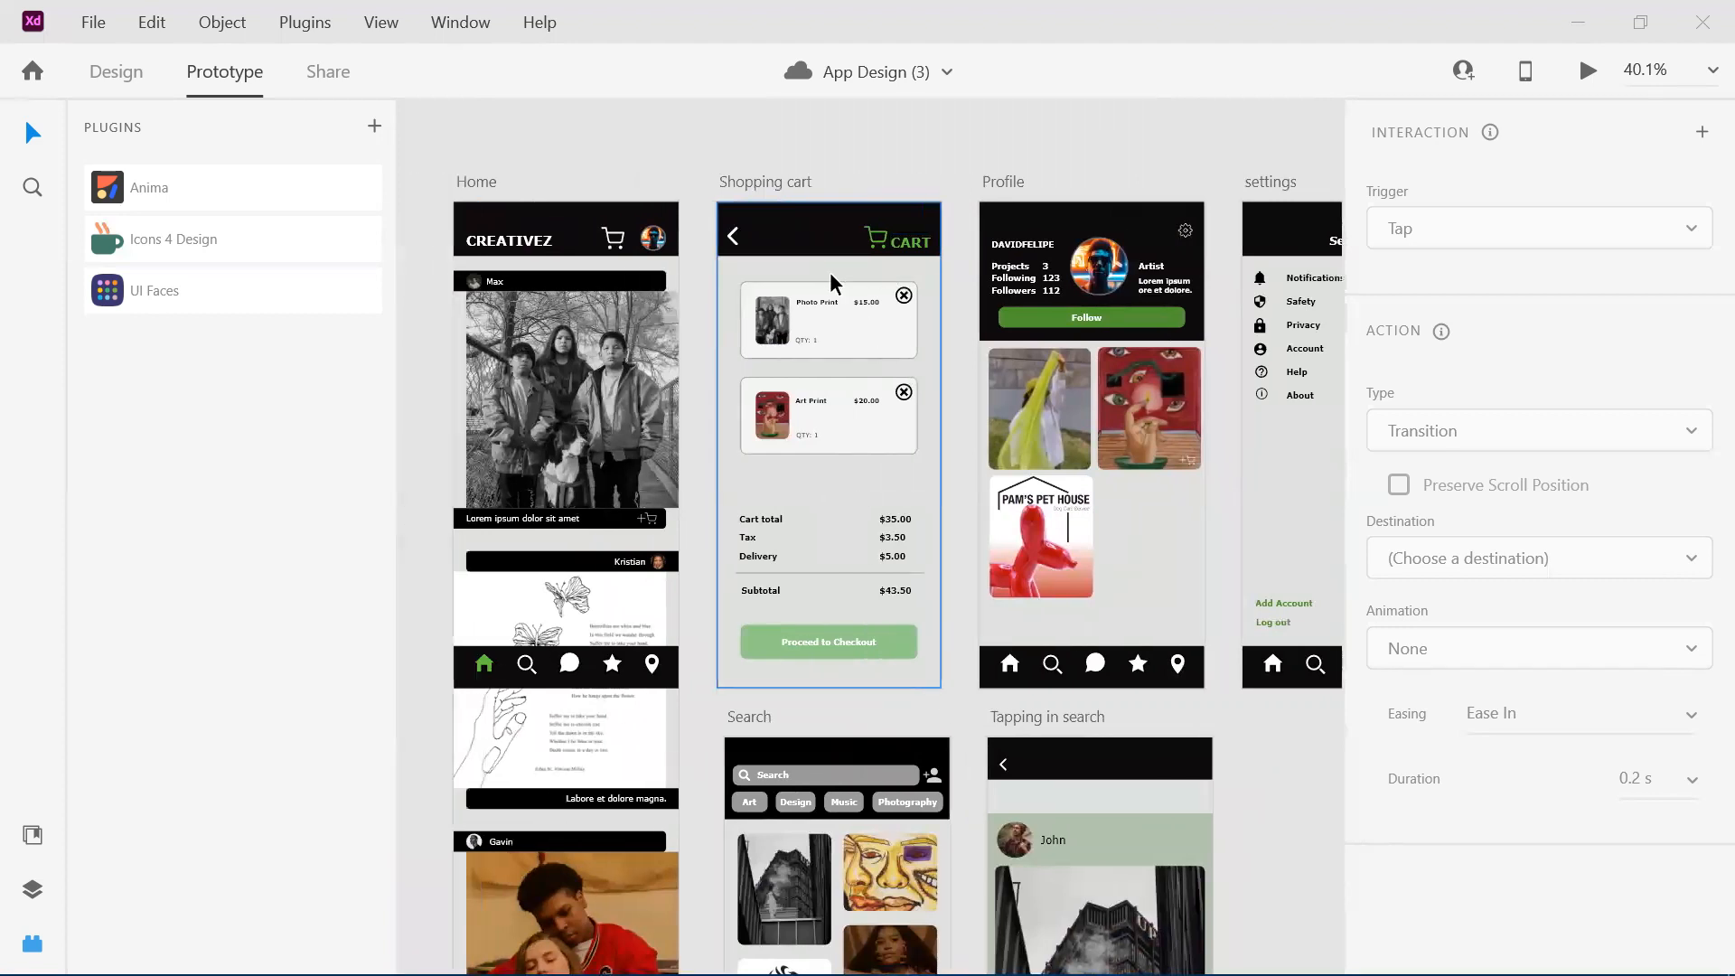
pyautogui.hscroll(2, 830, 273)
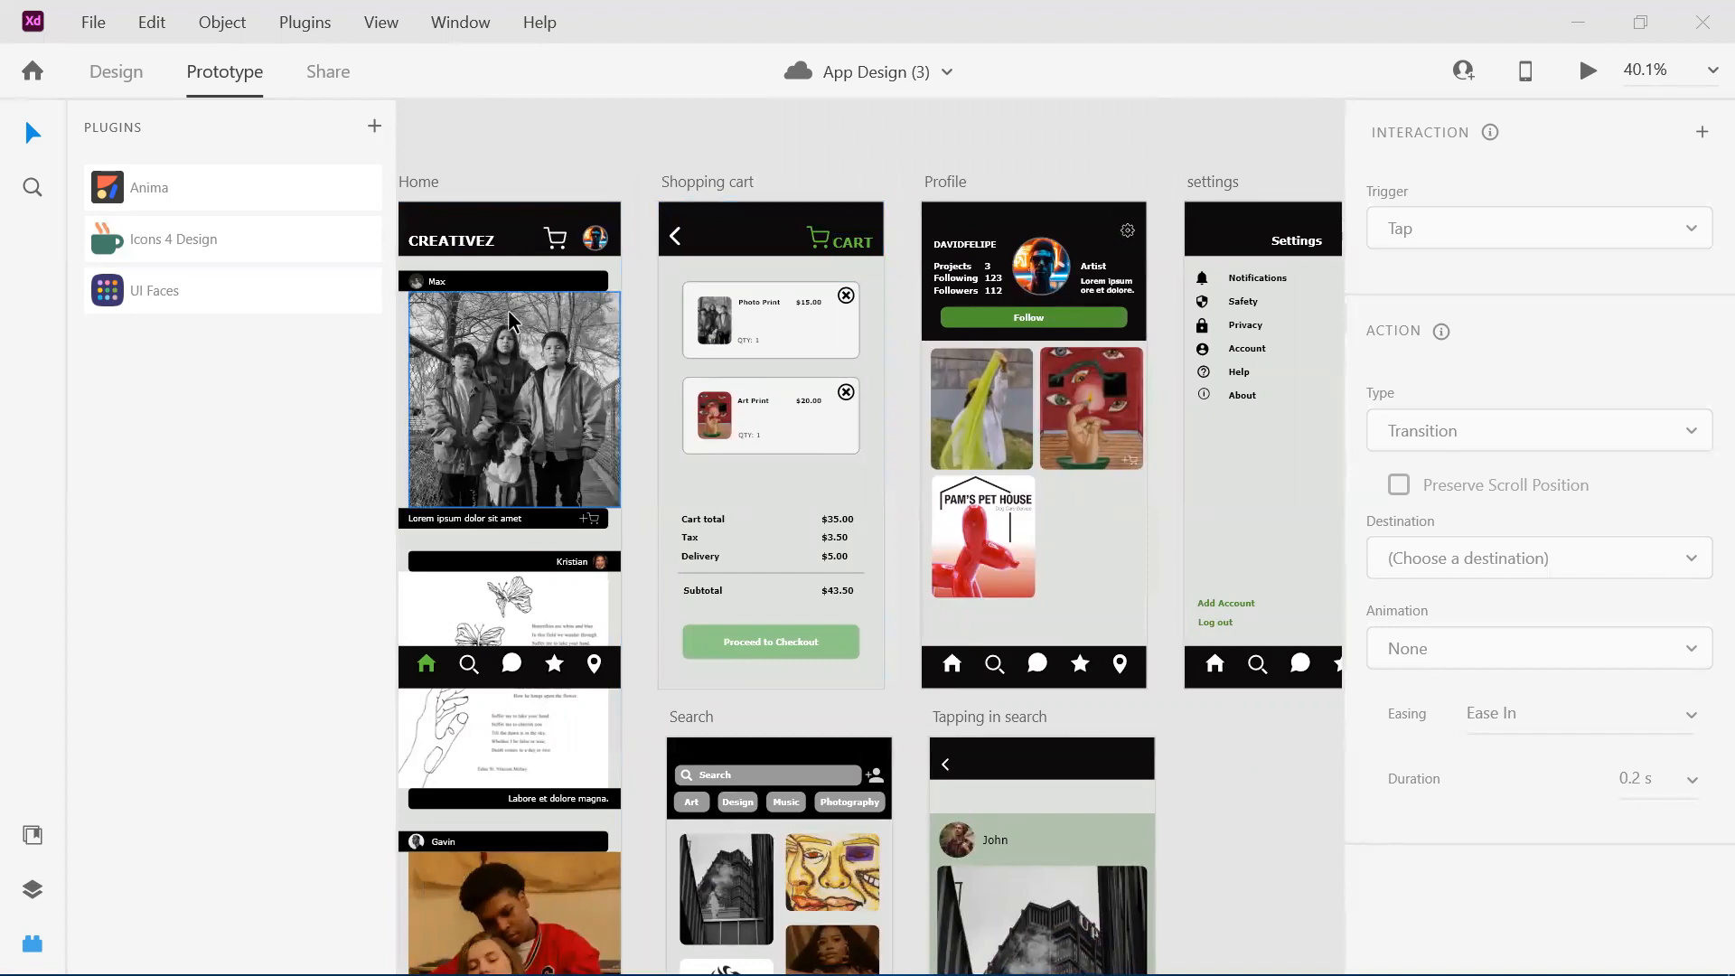
pyautogui.click(778, 290)
pyautogui.hscroll(1, 777, 290)
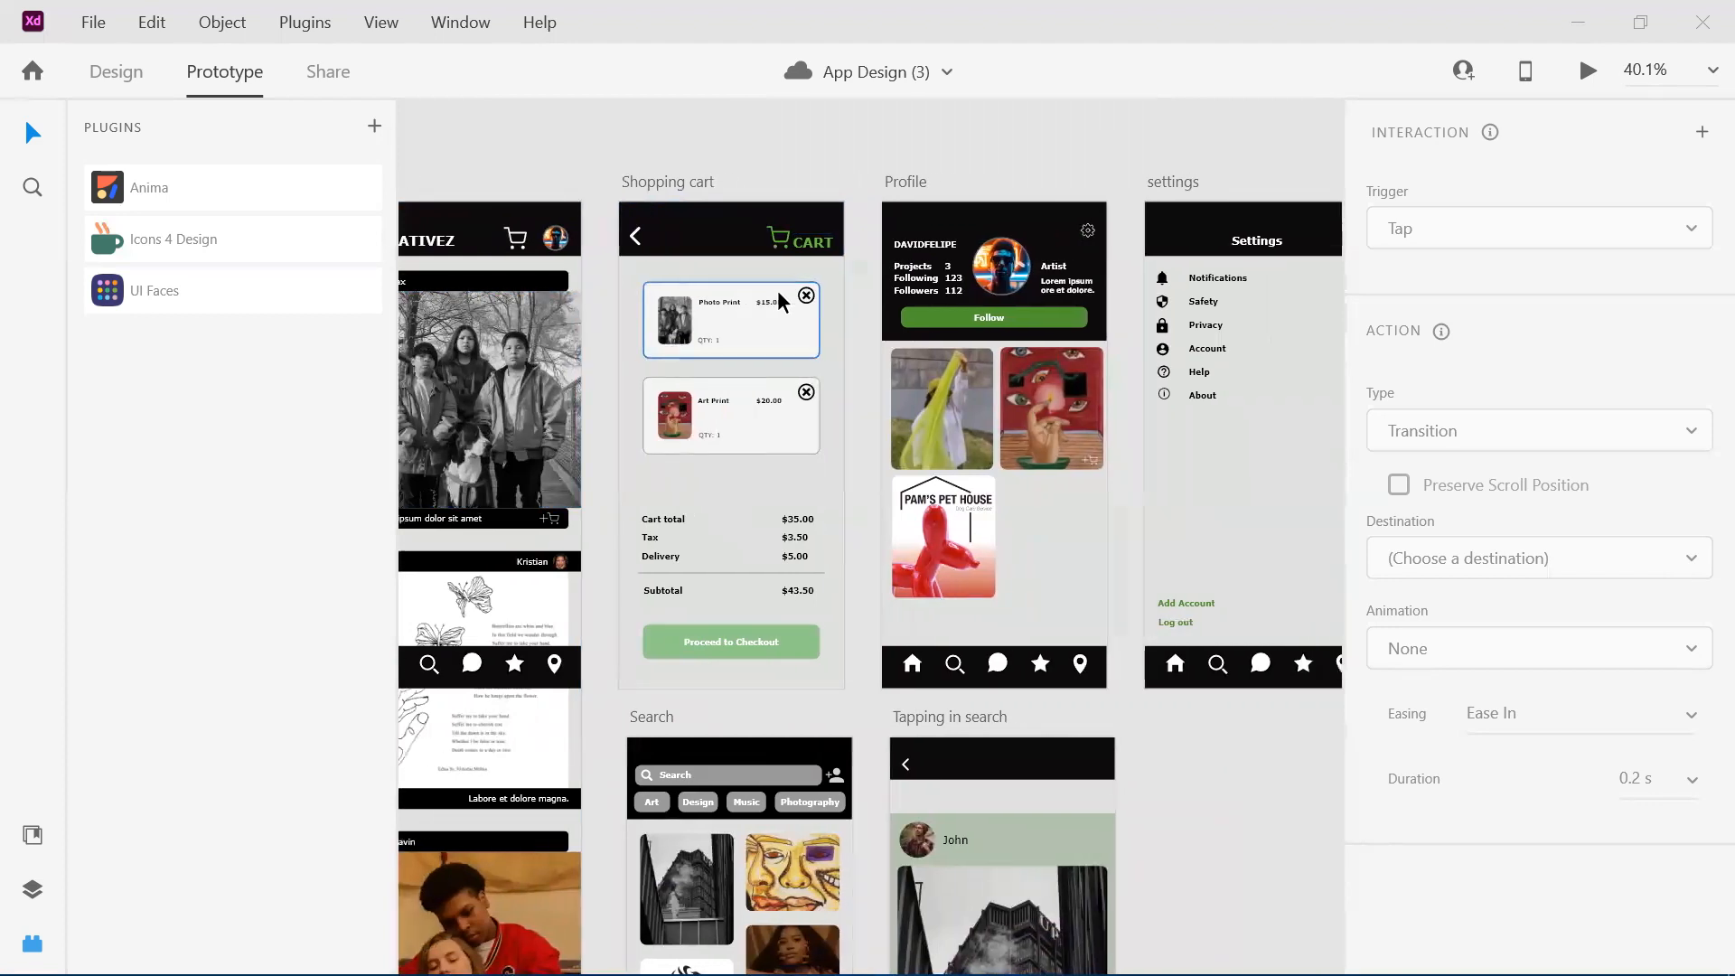
pyautogui.click(829, 392)
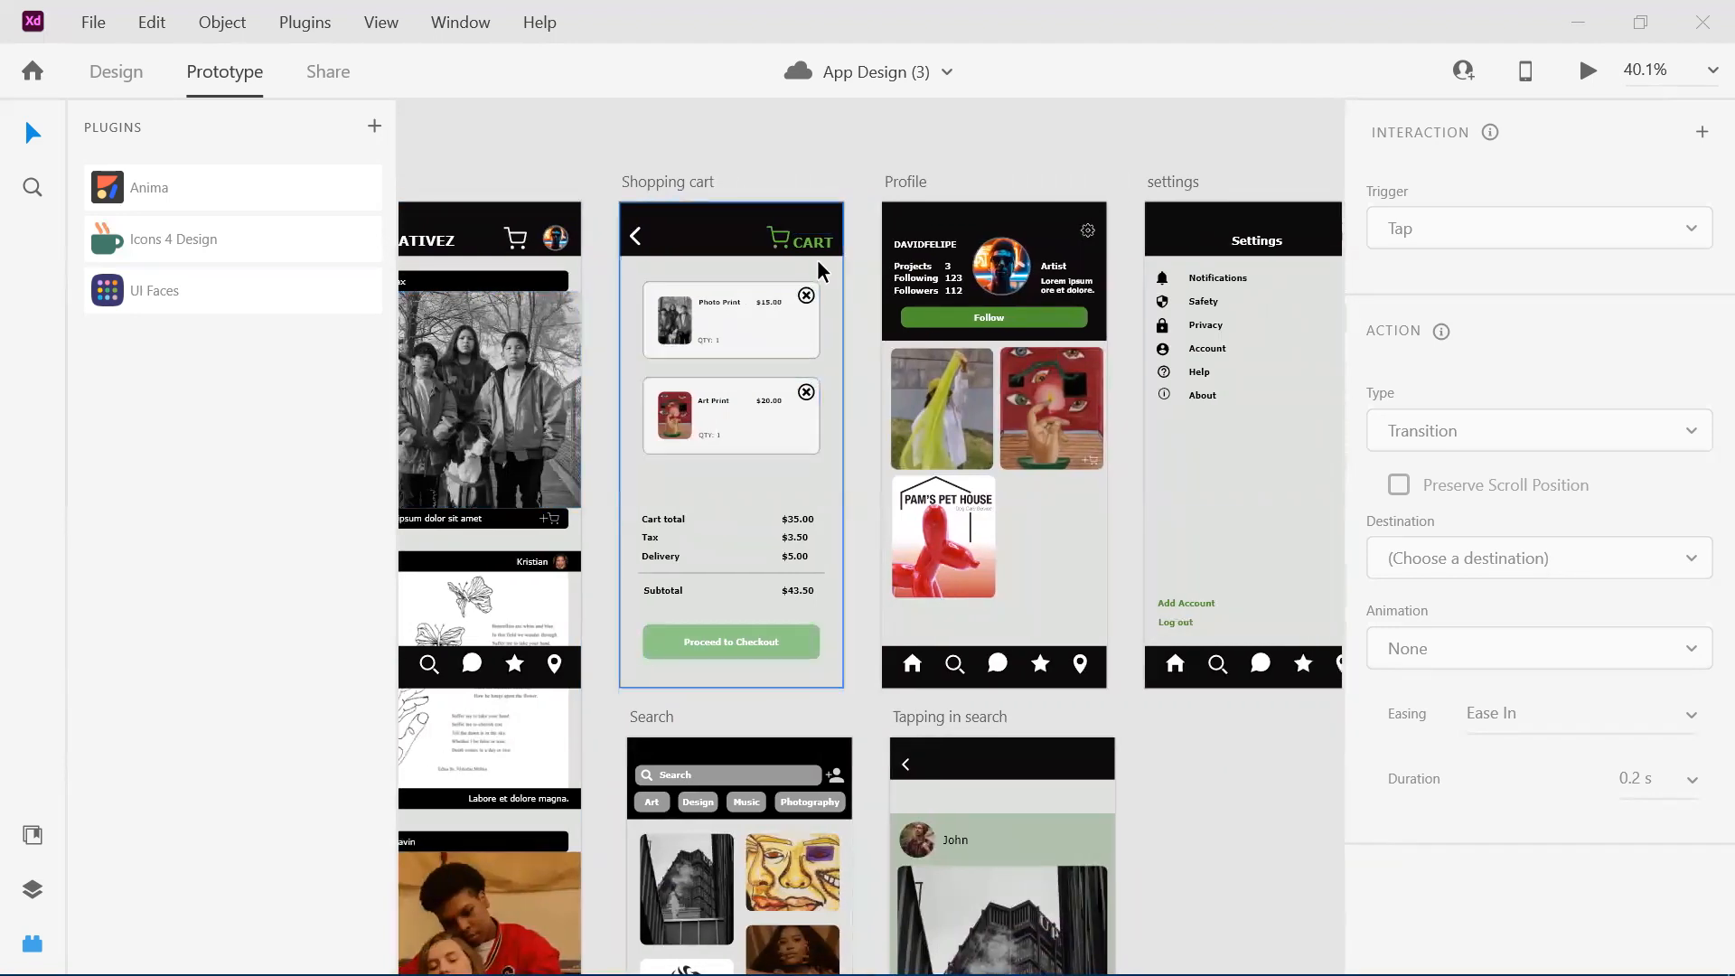
# Examine the Profile artboard's header and image grid together with the settings artboard's option list.
pyautogui.hscroll(2, 654, 461)
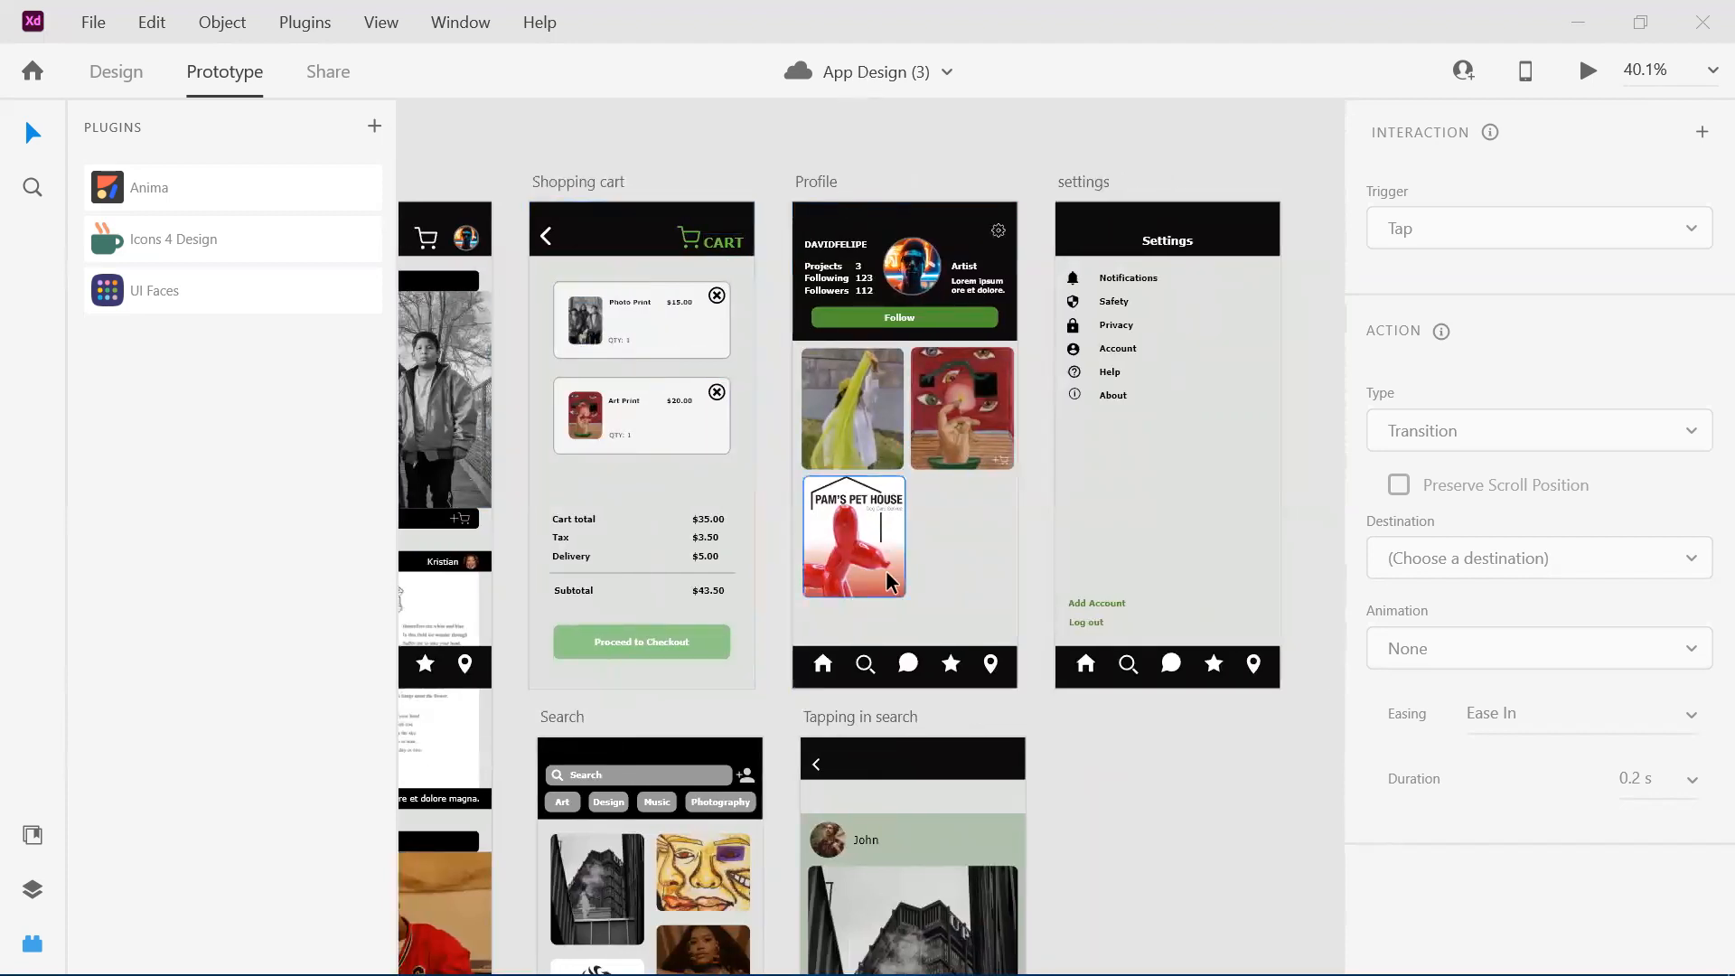
pyautogui.scroll(3, 886, 571)
pyautogui.hscroll(3, 886, 578)
pyautogui.scroll(-4, 886, 581)
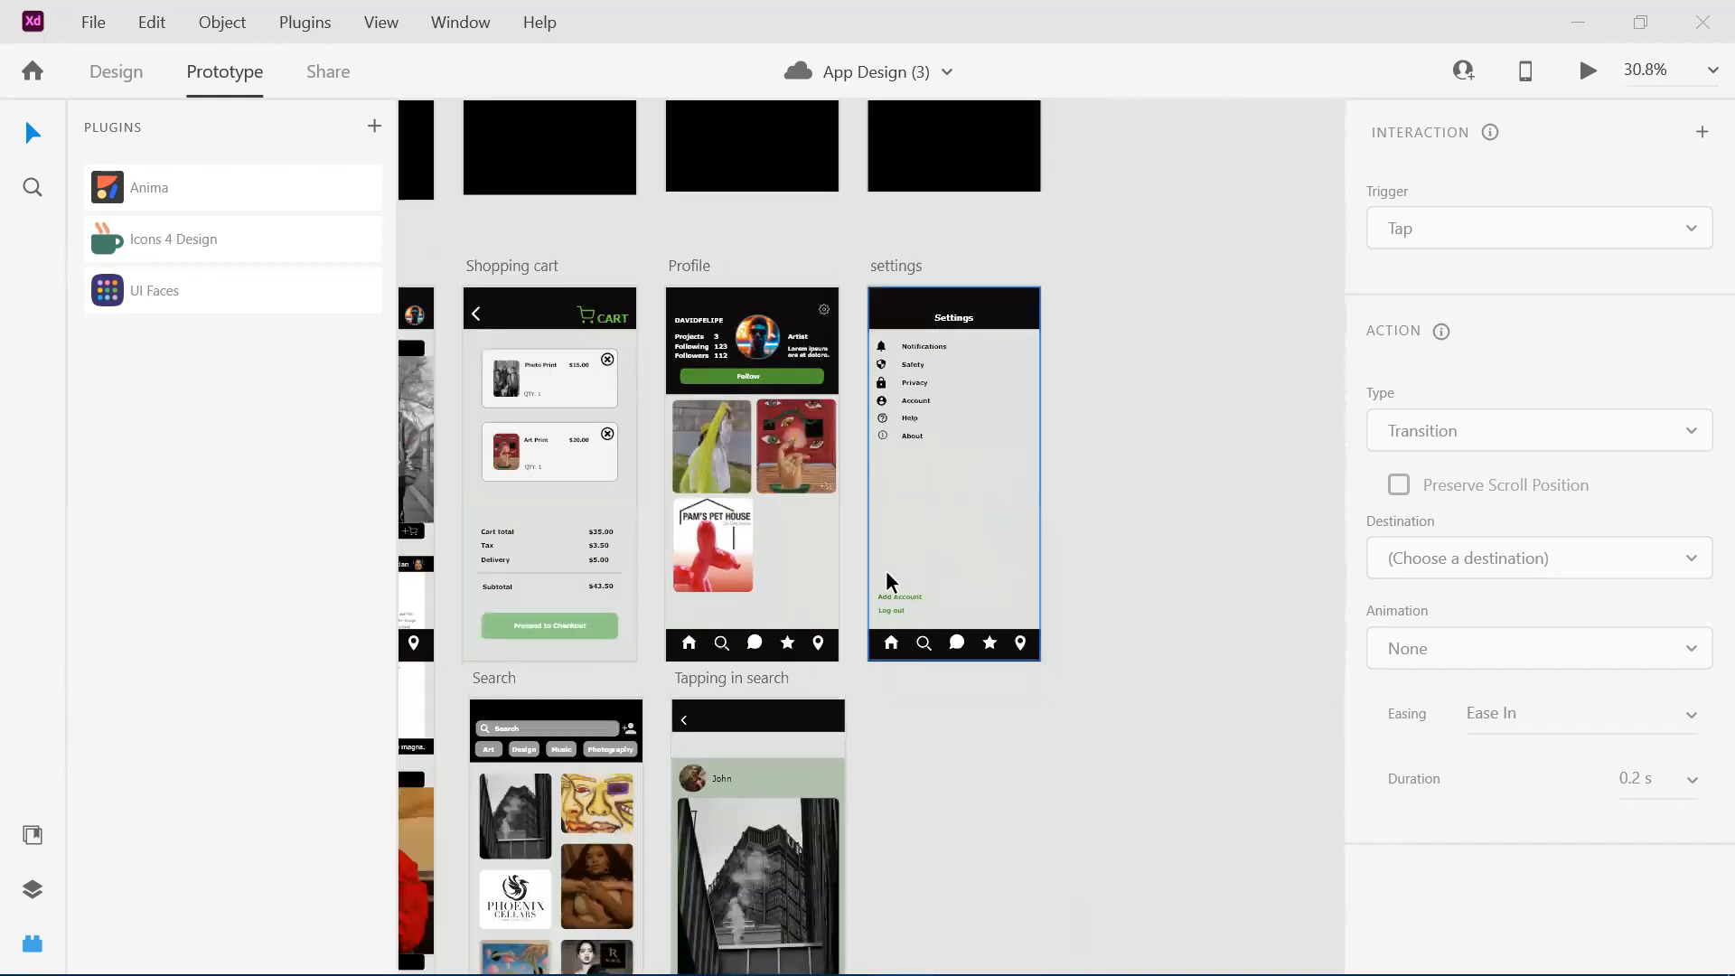
pyautogui.scroll(-2, 932, 390)
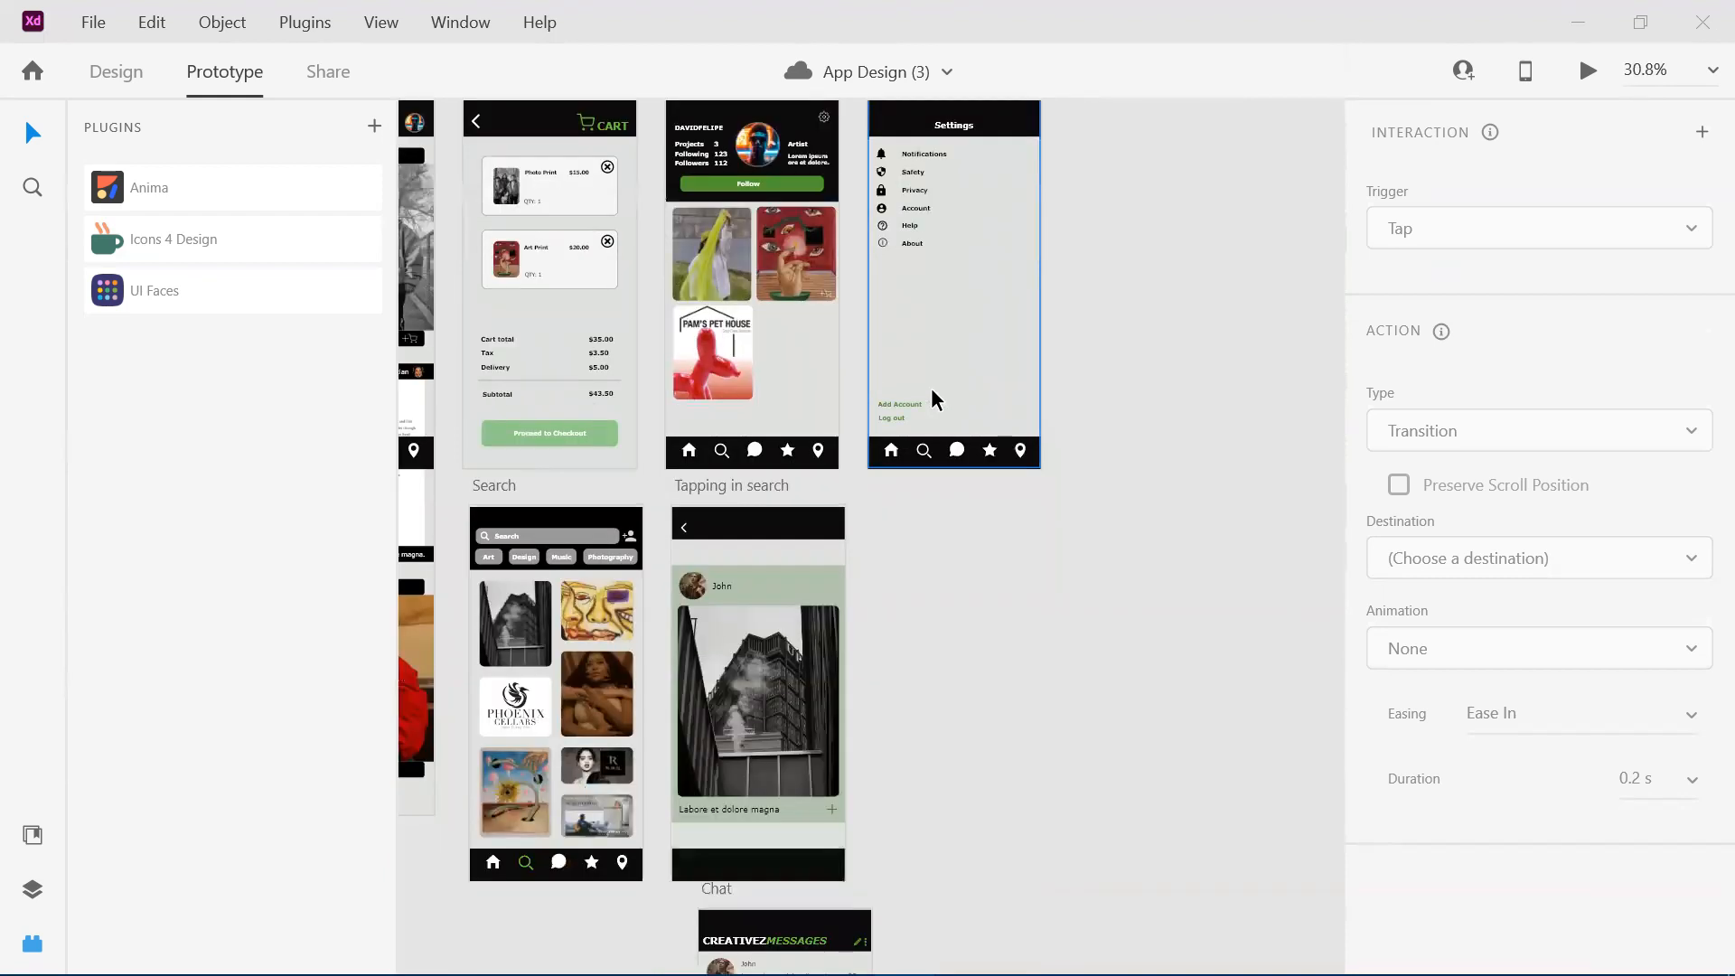
# Select the building photo in the Search artboard and inspect its prototype interaction and the Tapping in search artboard.
pyautogui.hscroll(-4, 932, 390)
pyautogui.scroll(-2, 932, 390)
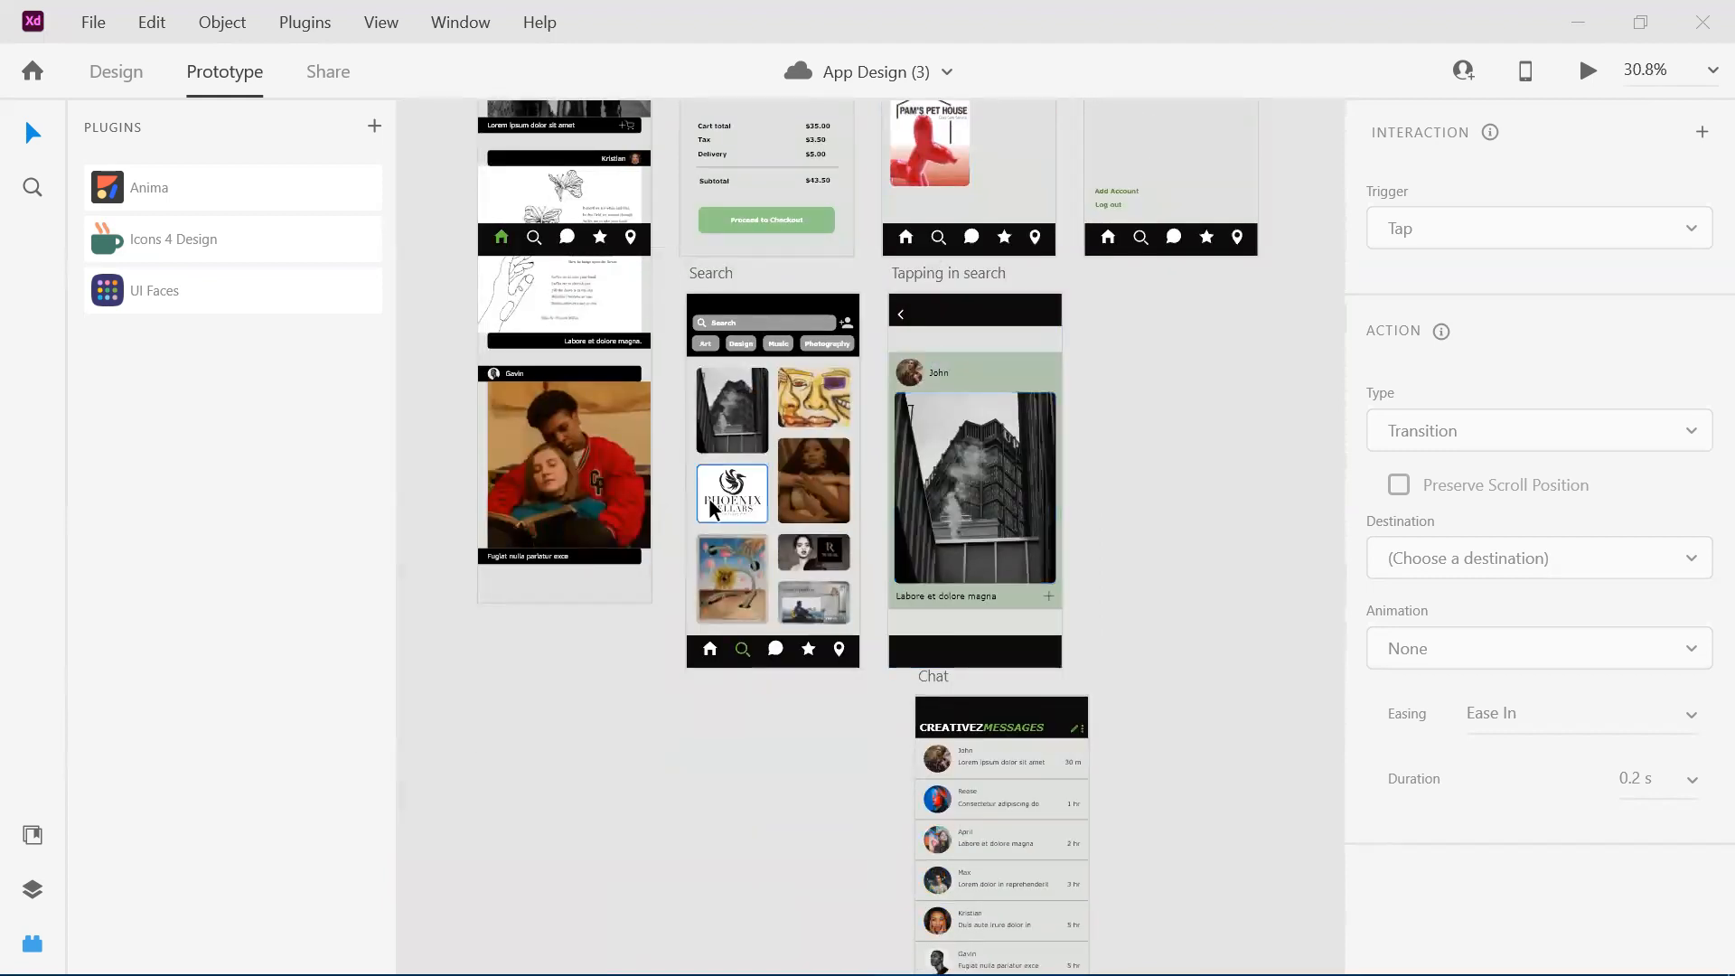
pyautogui.scroll(2, 710, 503)
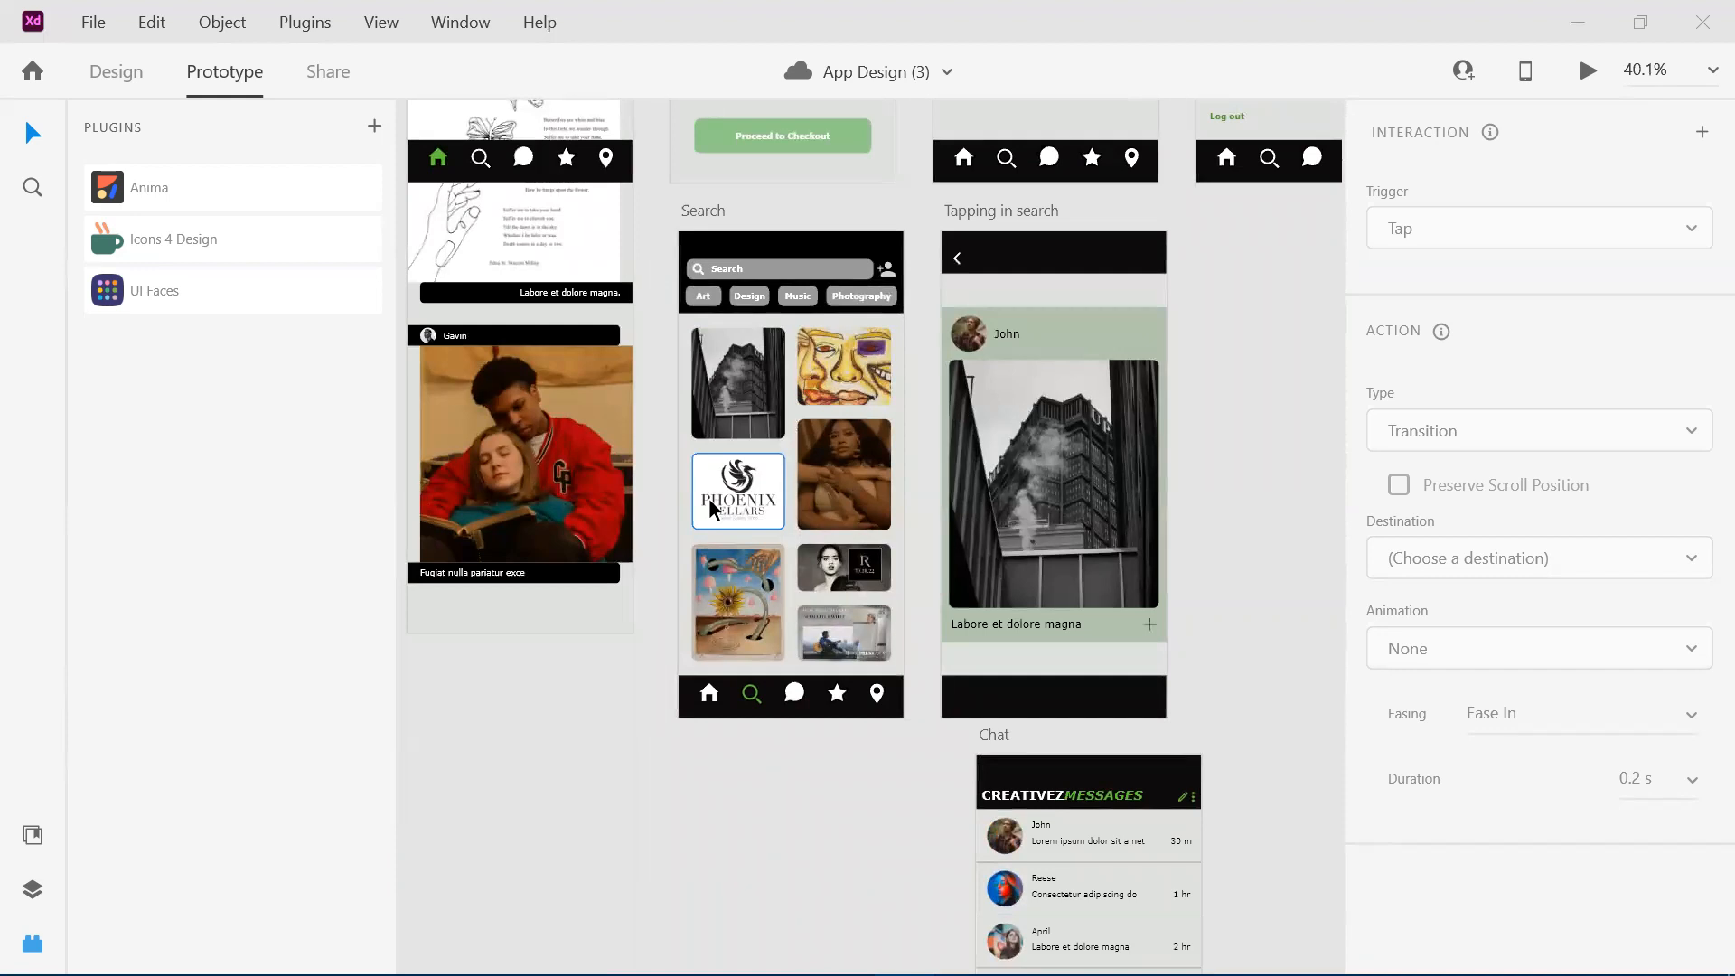
pyautogui.hscroll(3, 1057, 469)
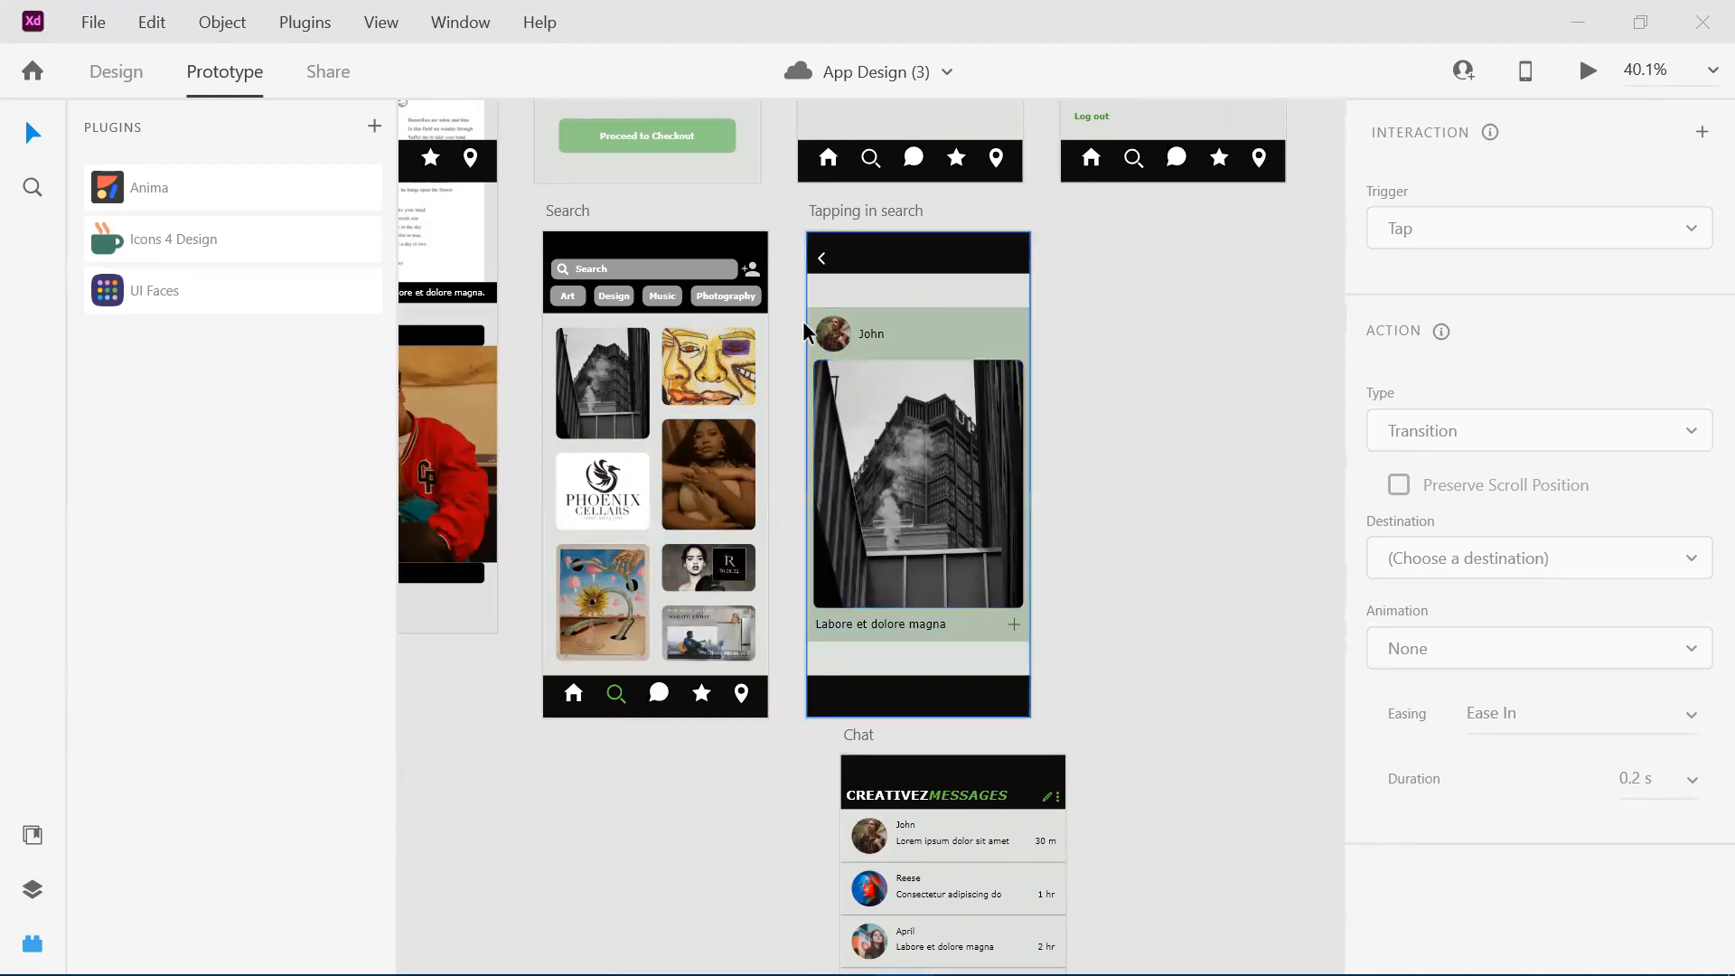
pyautogui.scroll(3, 918, 469)
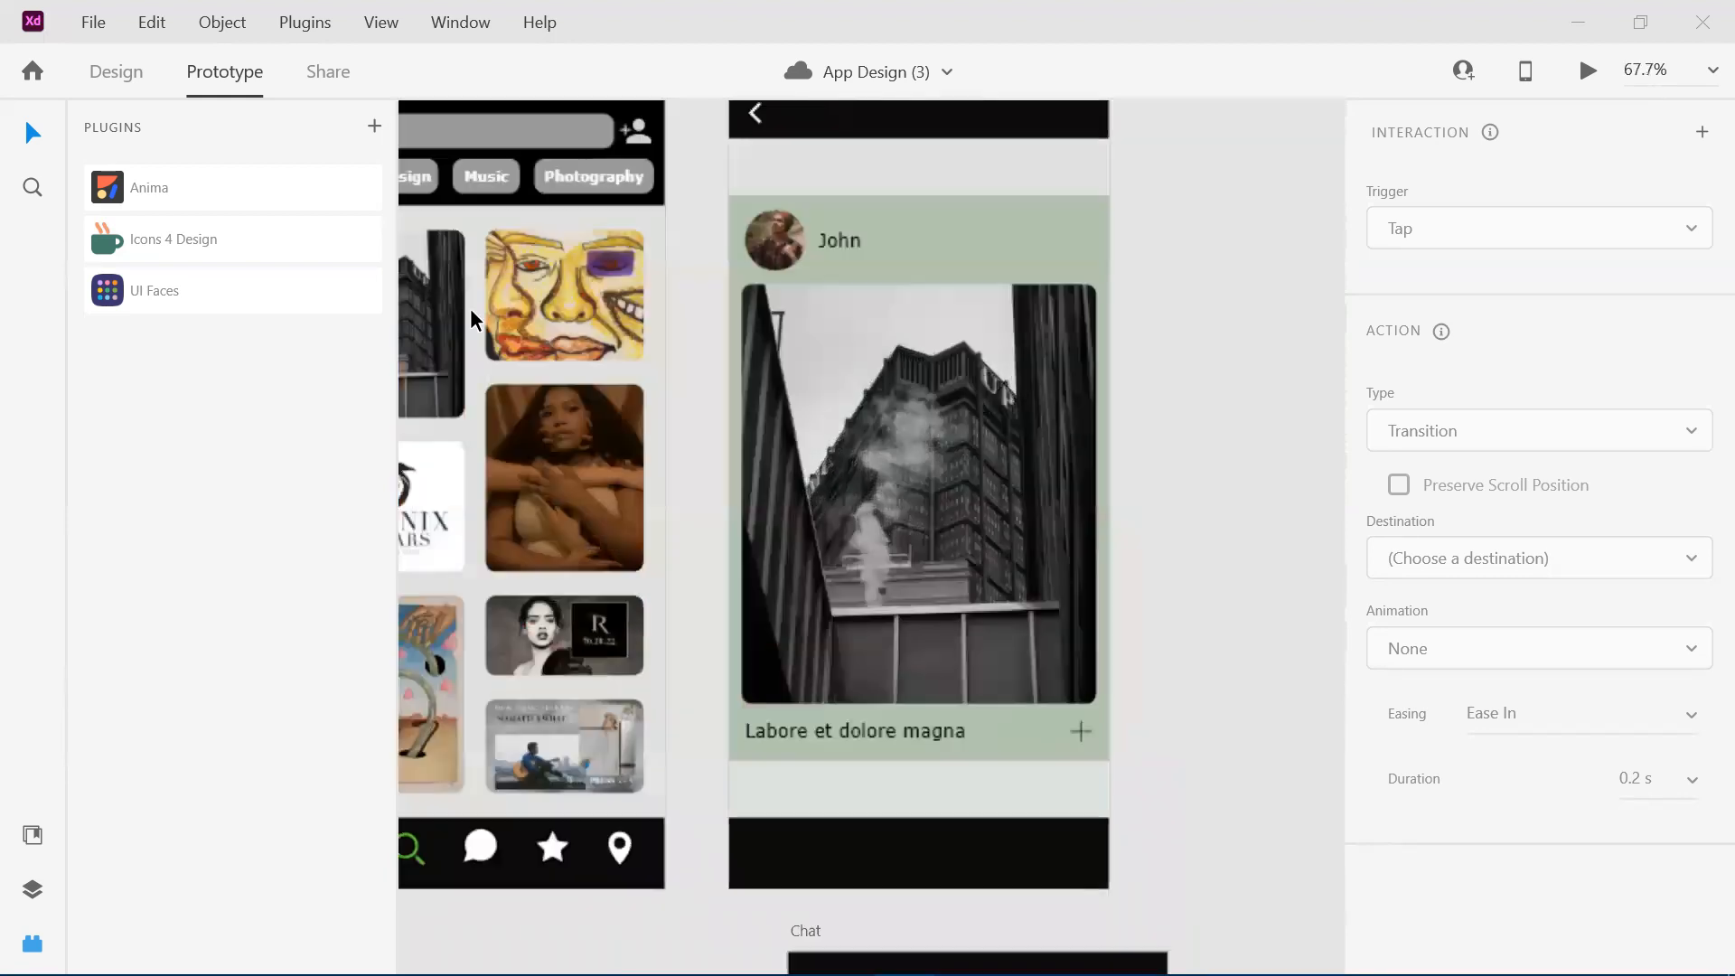
pyautogui.click(418, 289)
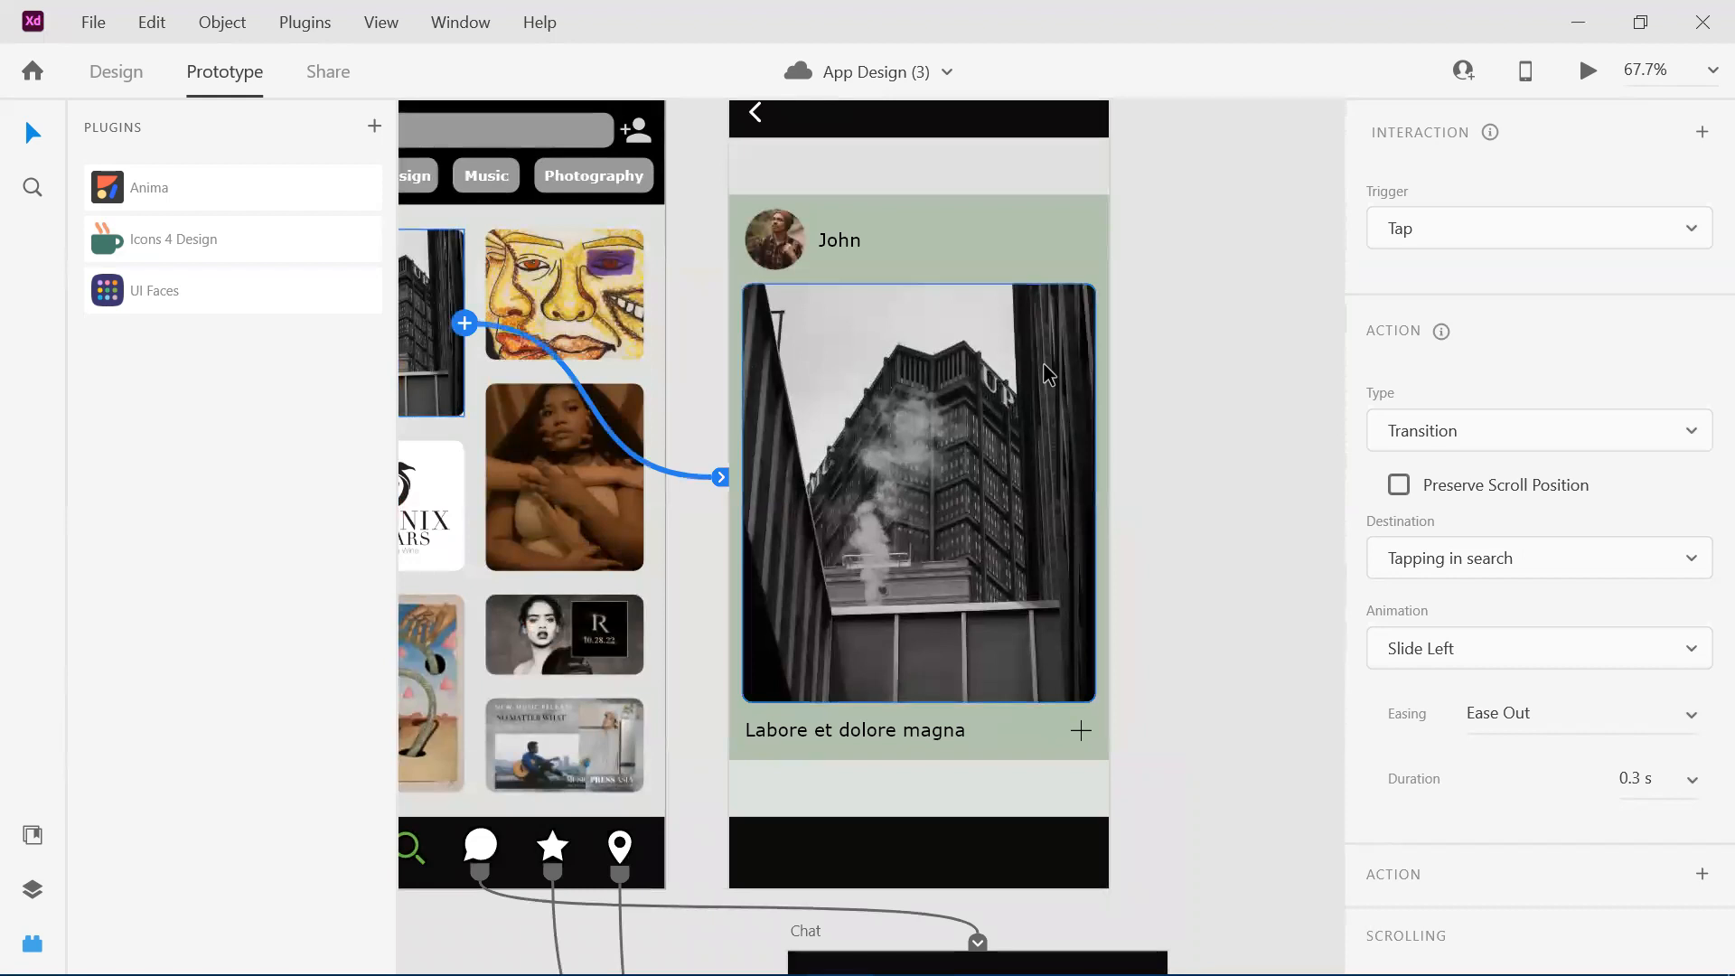
pyautogui.scroll(-2, 1049, 373)
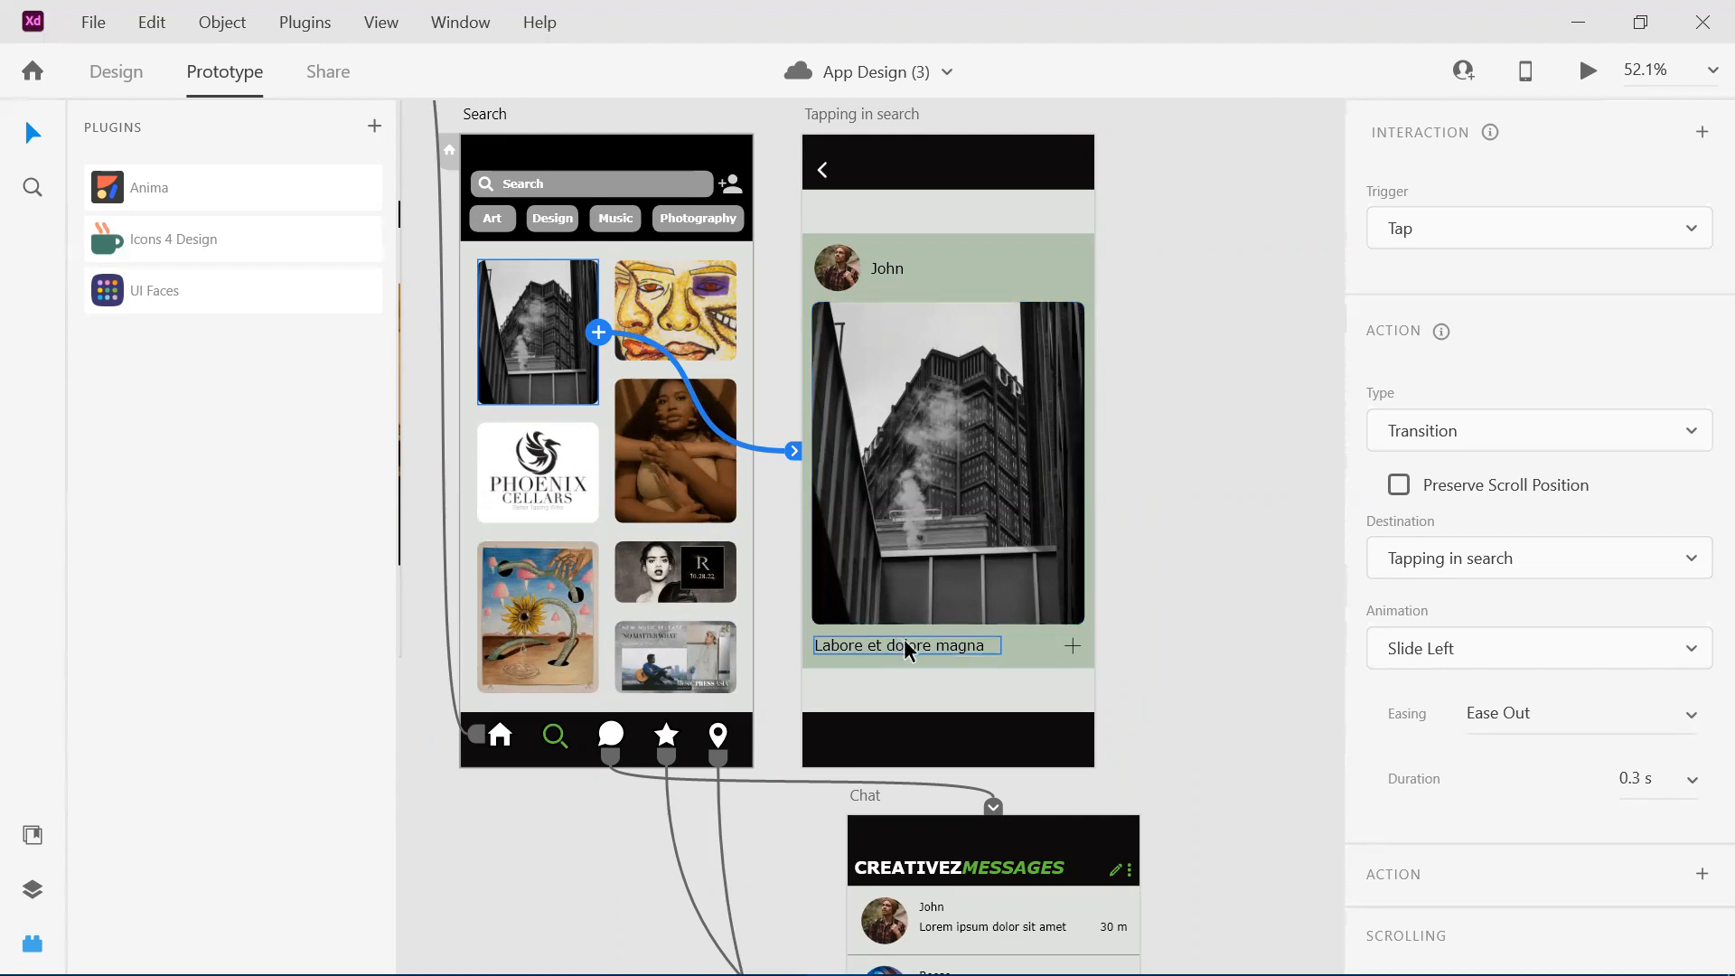
pyautogui.scroll(-1, 904, 638)
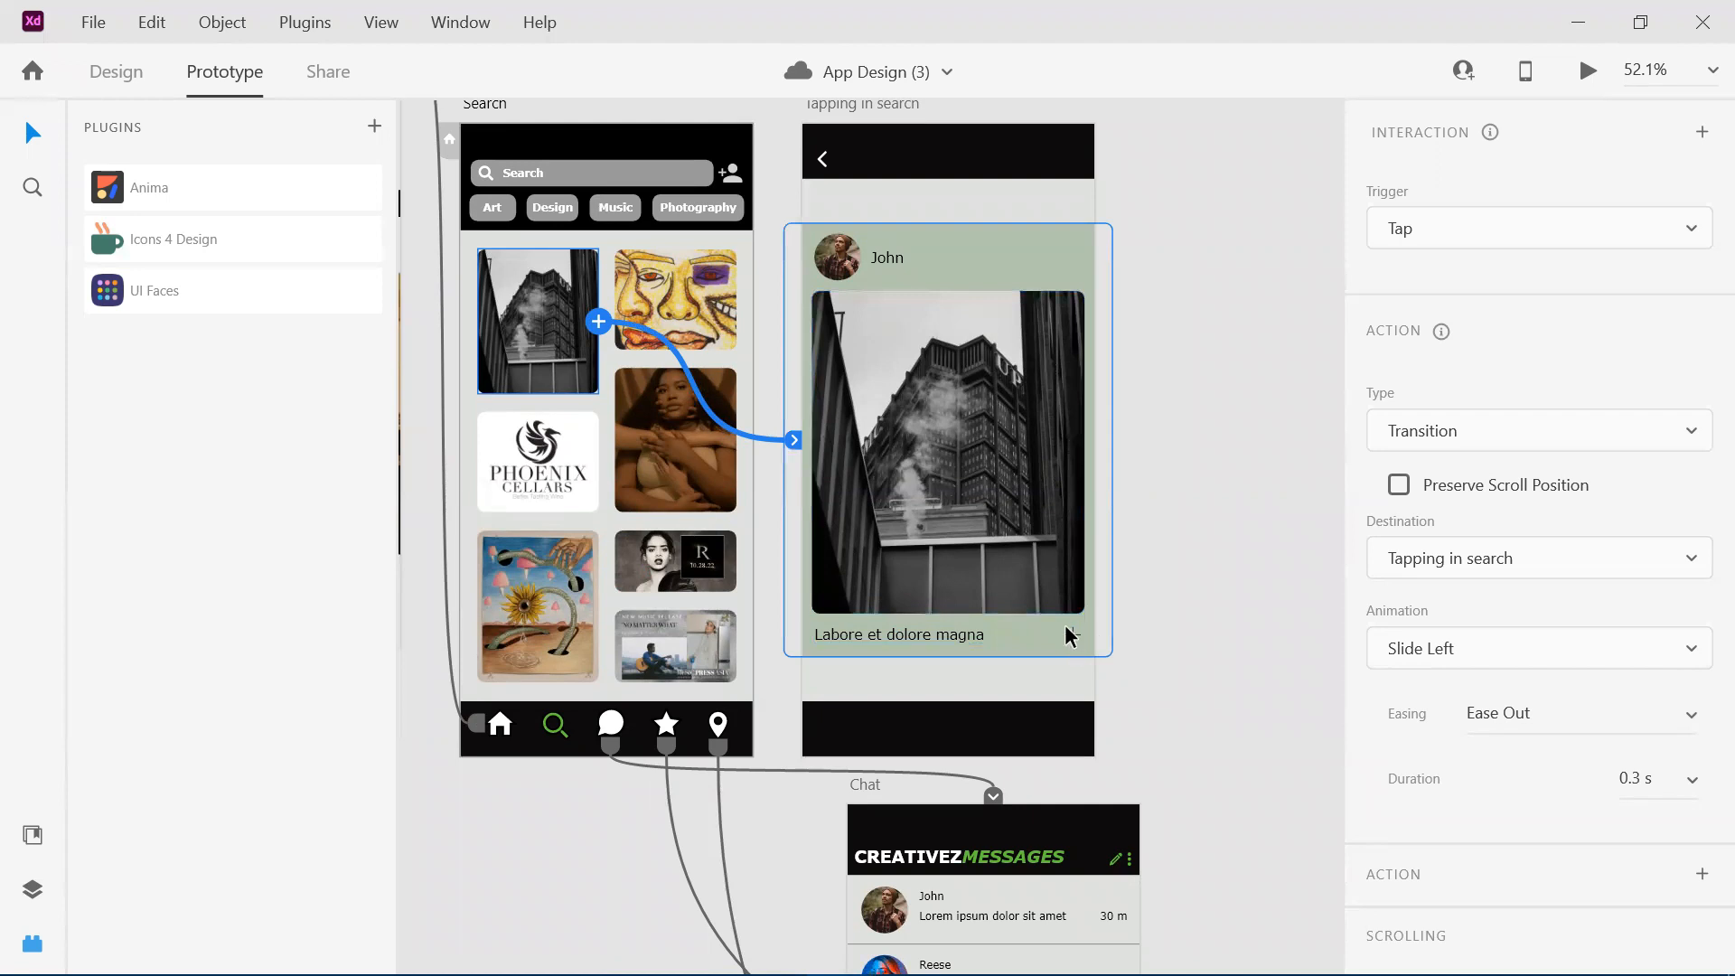
# Follow the connection lines from the Search artboard's navigation bar through Chat and Favorited artists to Shows and Map.
pyautogui.scroll(-5, 1072, 642)
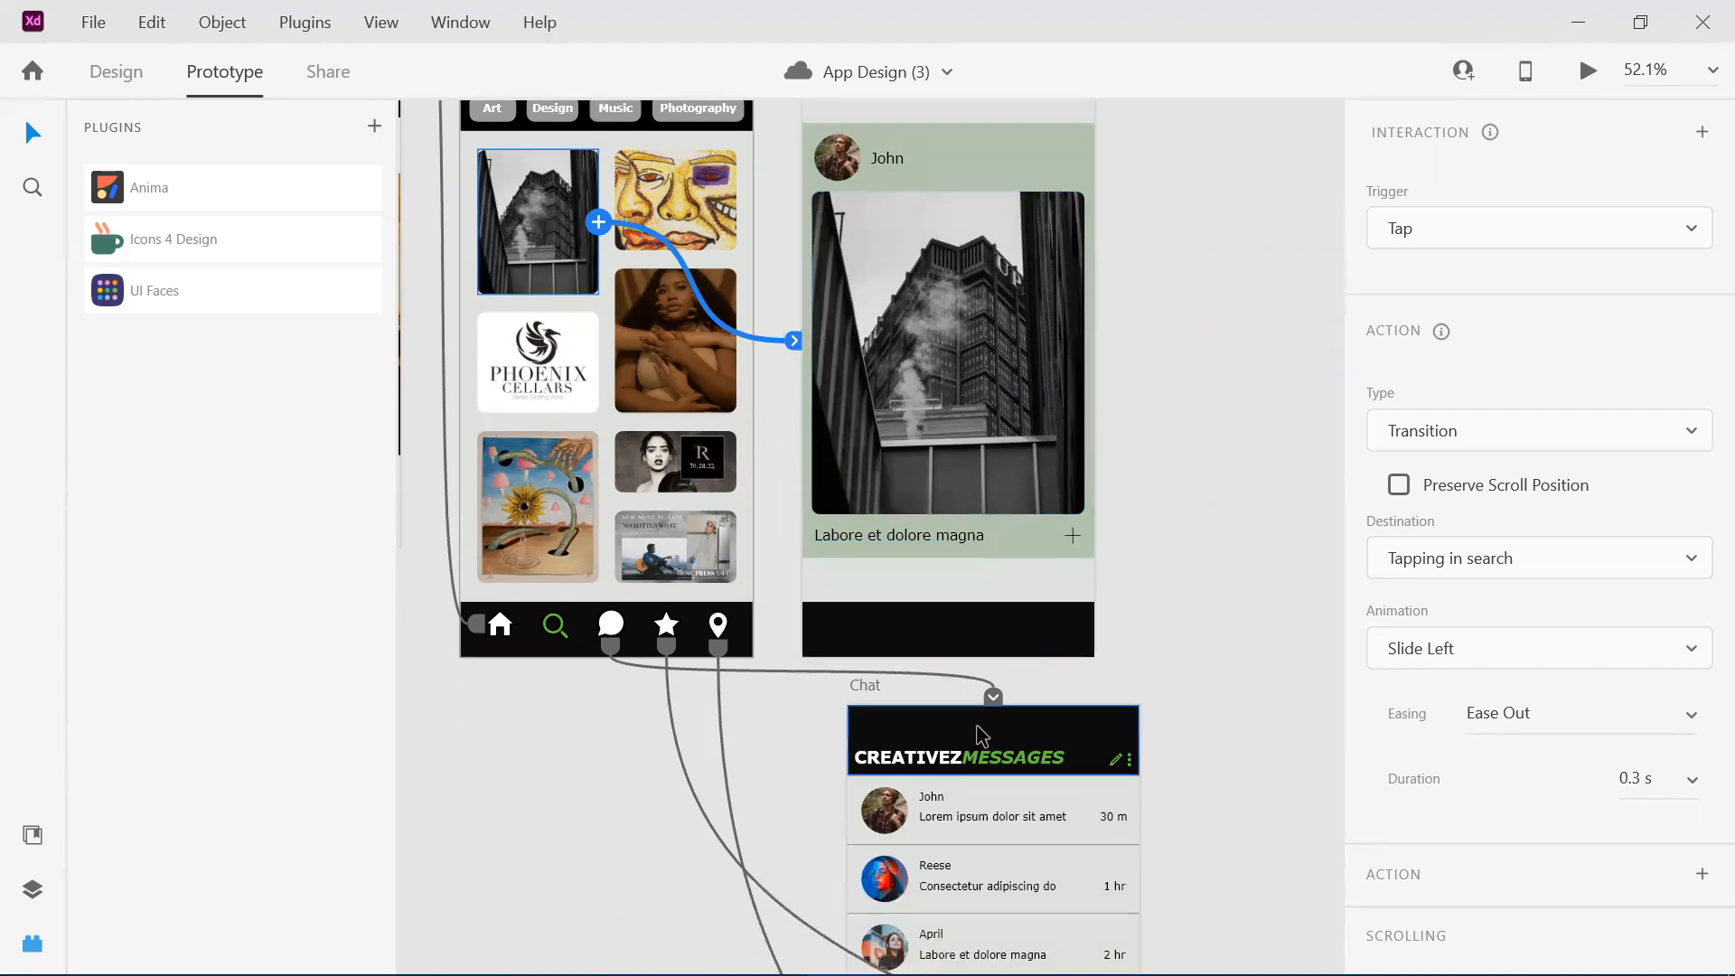
pyautogui.keyDown('ctrl'); pyautogui.scroll(-2, 985, 728); pyautogui.keyUp('ctrl')
pyautogui.keyDown('ctrl'); pyautogui.scroll(-5, 981, 735); pyautogui.keyUp('ctrl')
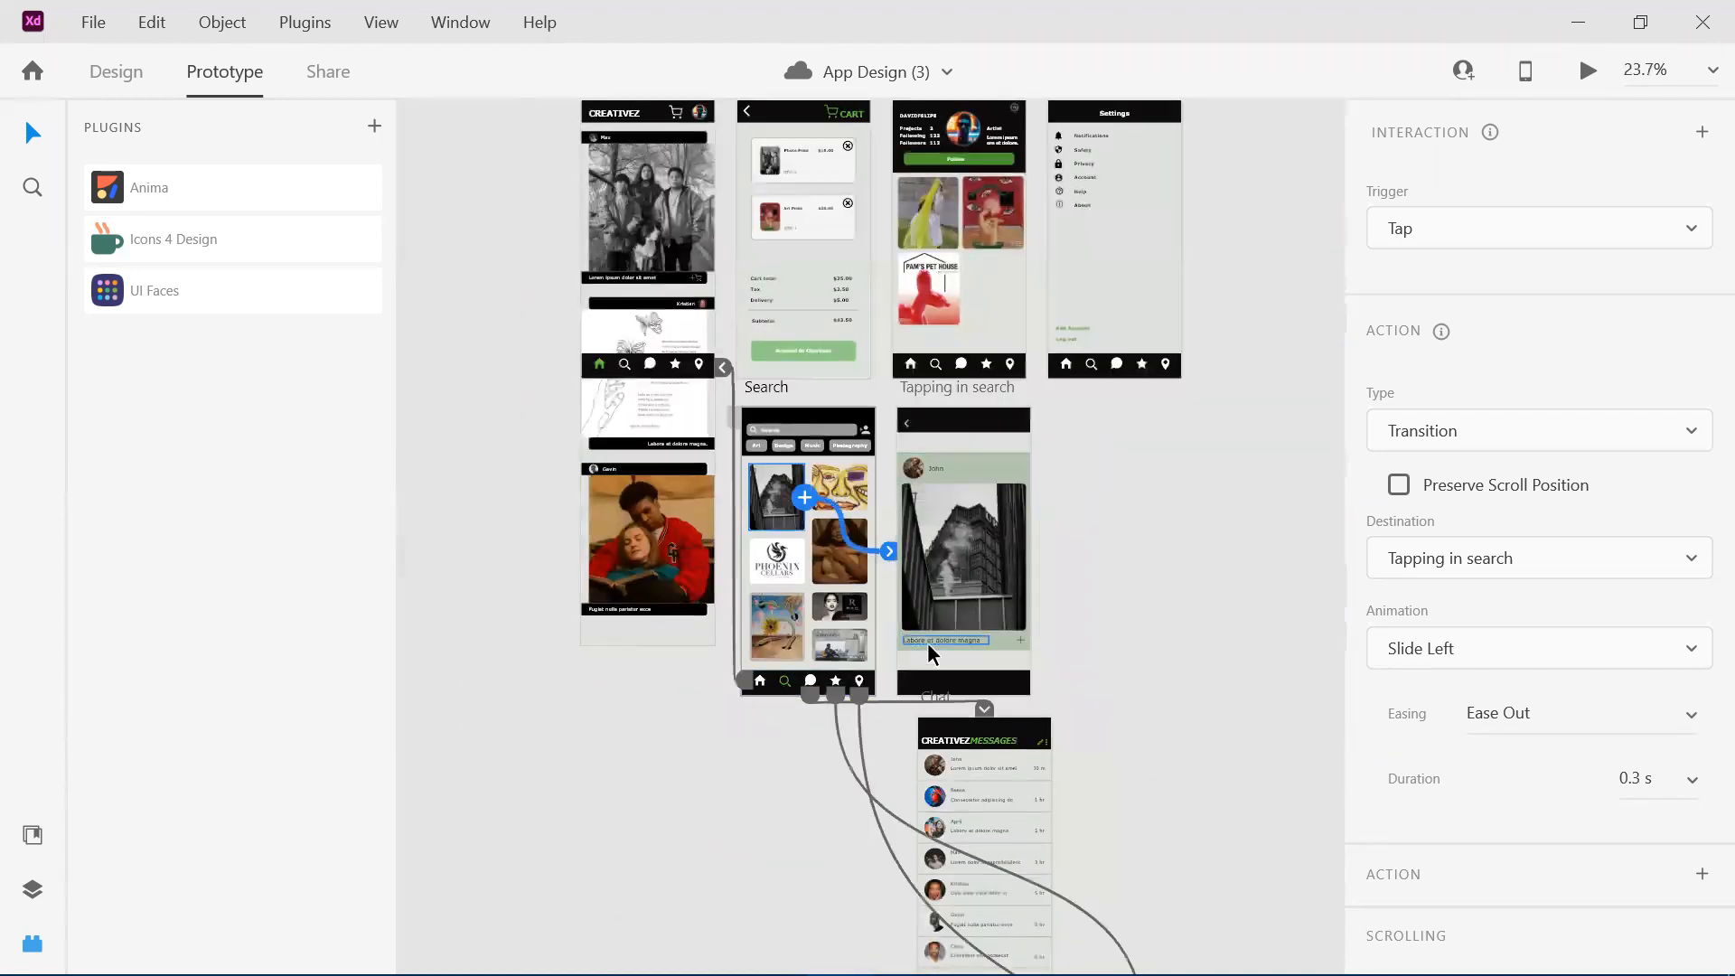
pyautogui.scroll(-4, 927, 643)
pyautogui.hscroll(2, 928, 643)
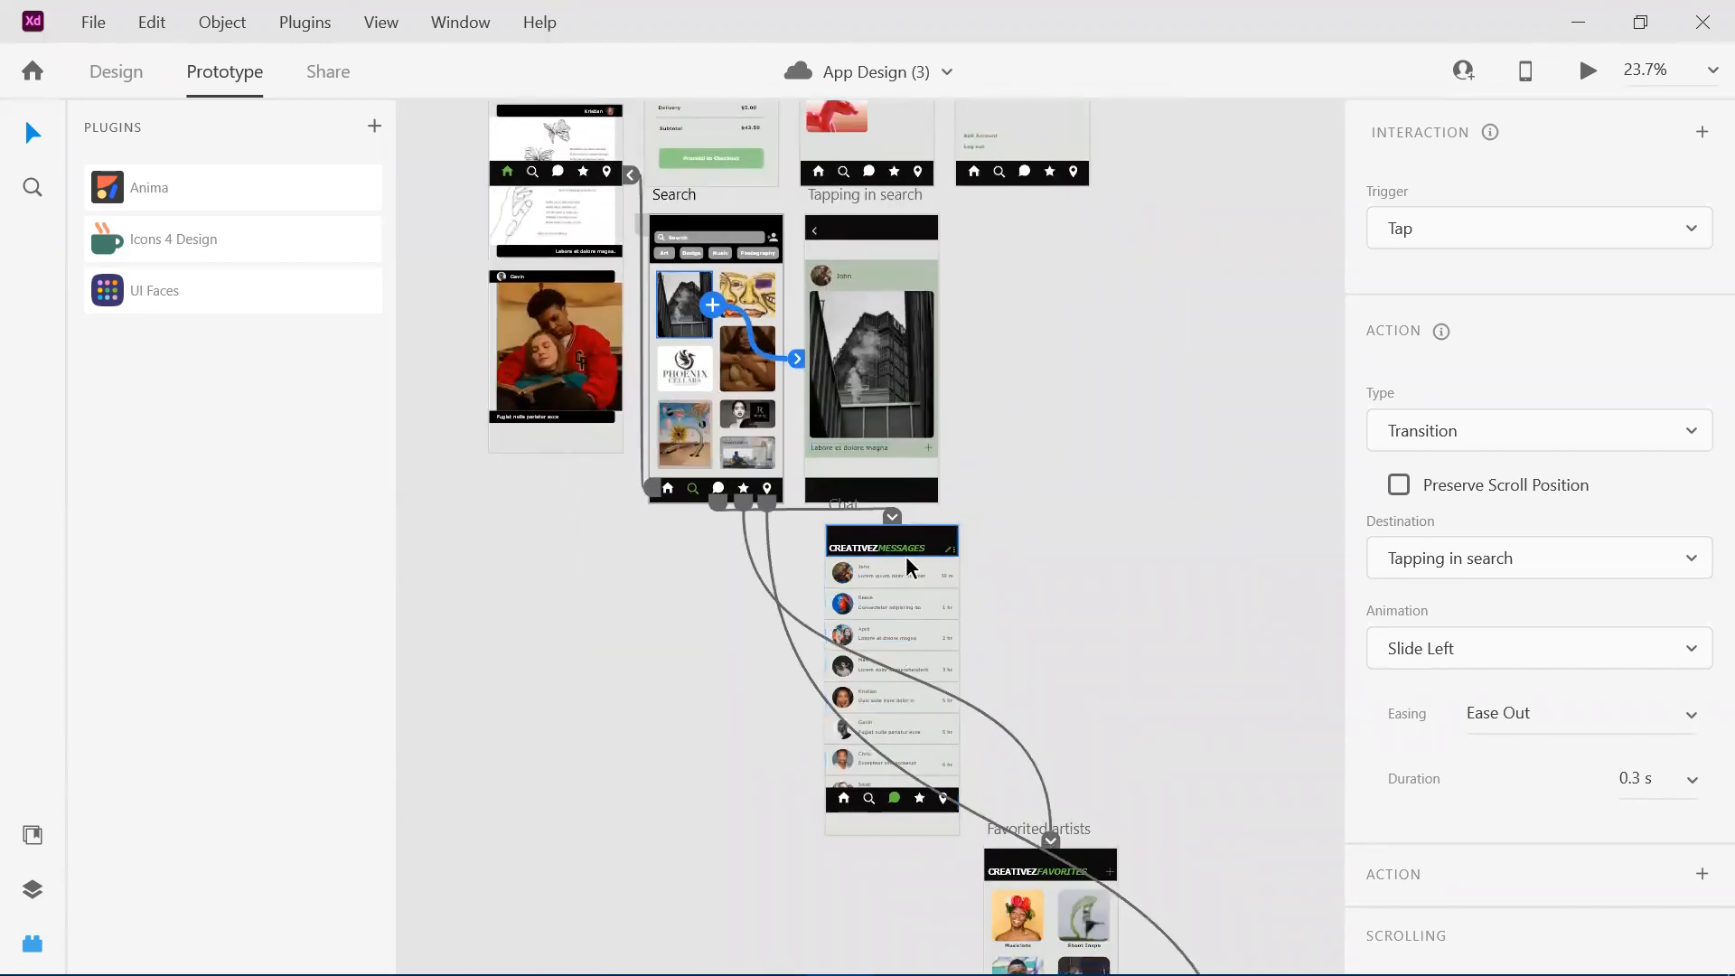
pyautogui.scroll(-2, 906, 556)
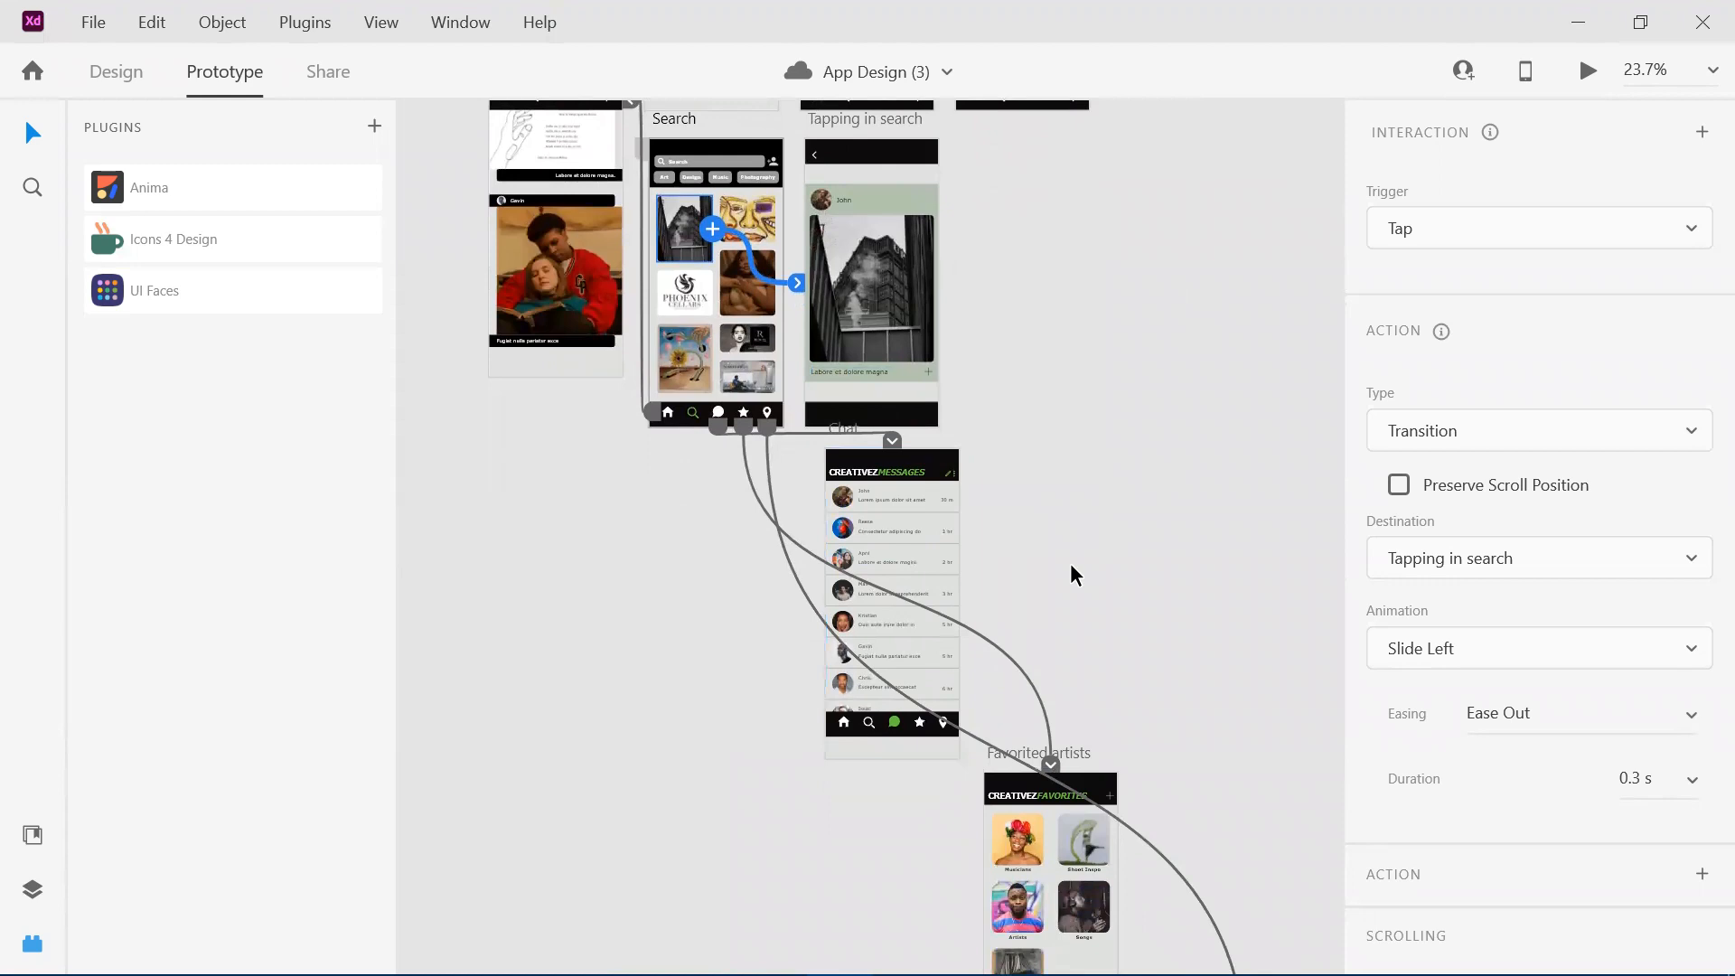
pyautogui.scroll(-3, 1070, 563)
pyautogui.hscroll(3, 1071, 562)
pyautogui.scroll(-4, 1071, 562)
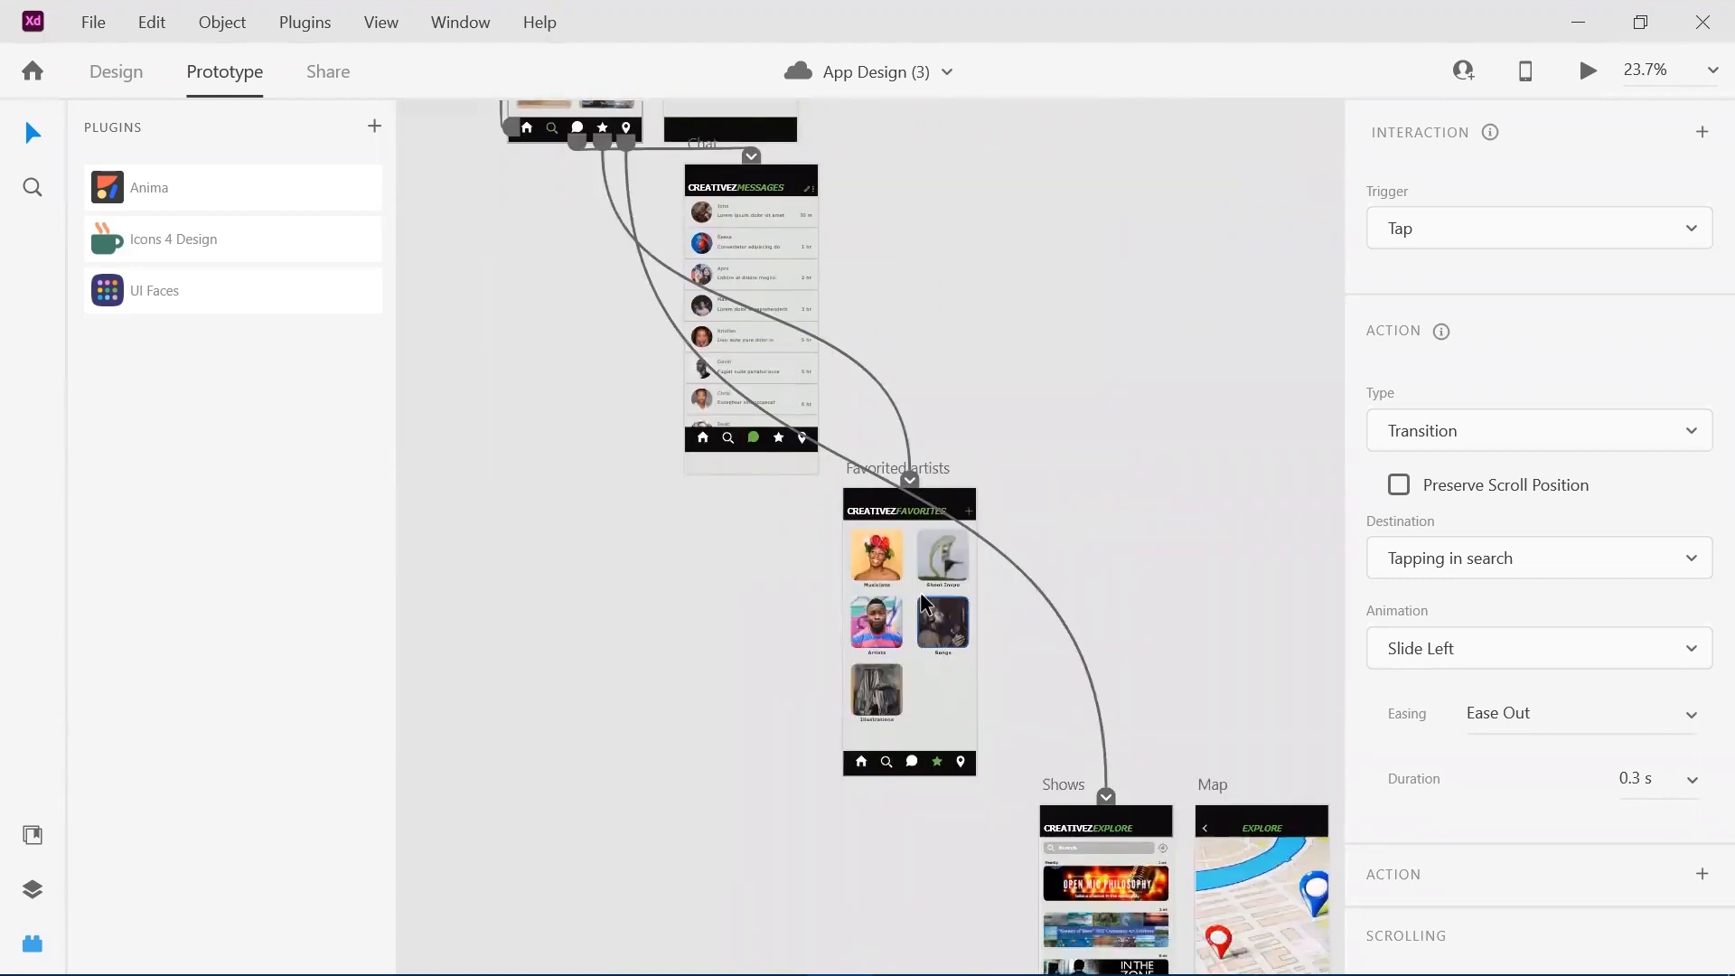
pyautogui.hscroll(5, 921, 593)
pyautogui.scroll(-5, 920, 593)
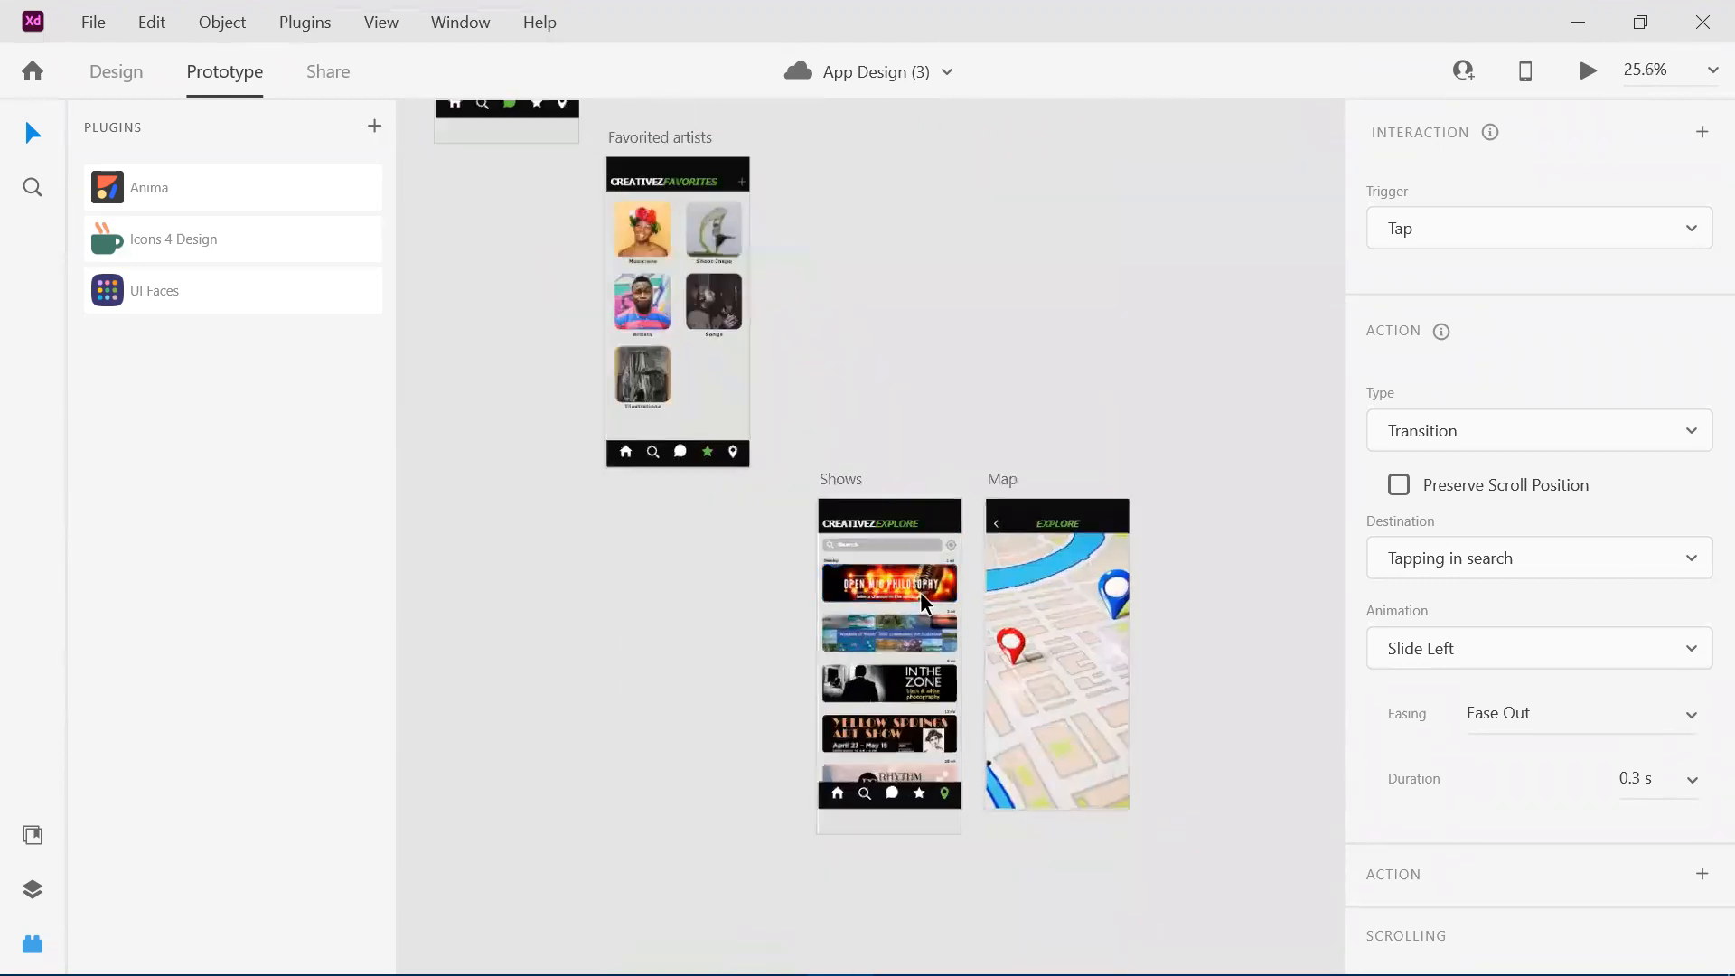
# Examine the Shows artboard's search bar and event banners together with the neighbouring Map artboard.
pyautogui.scroll(4, 920, 593)
pyautogui.scroll(1, 920, 593)
pyautogui.scroll(-3, 920, 593)
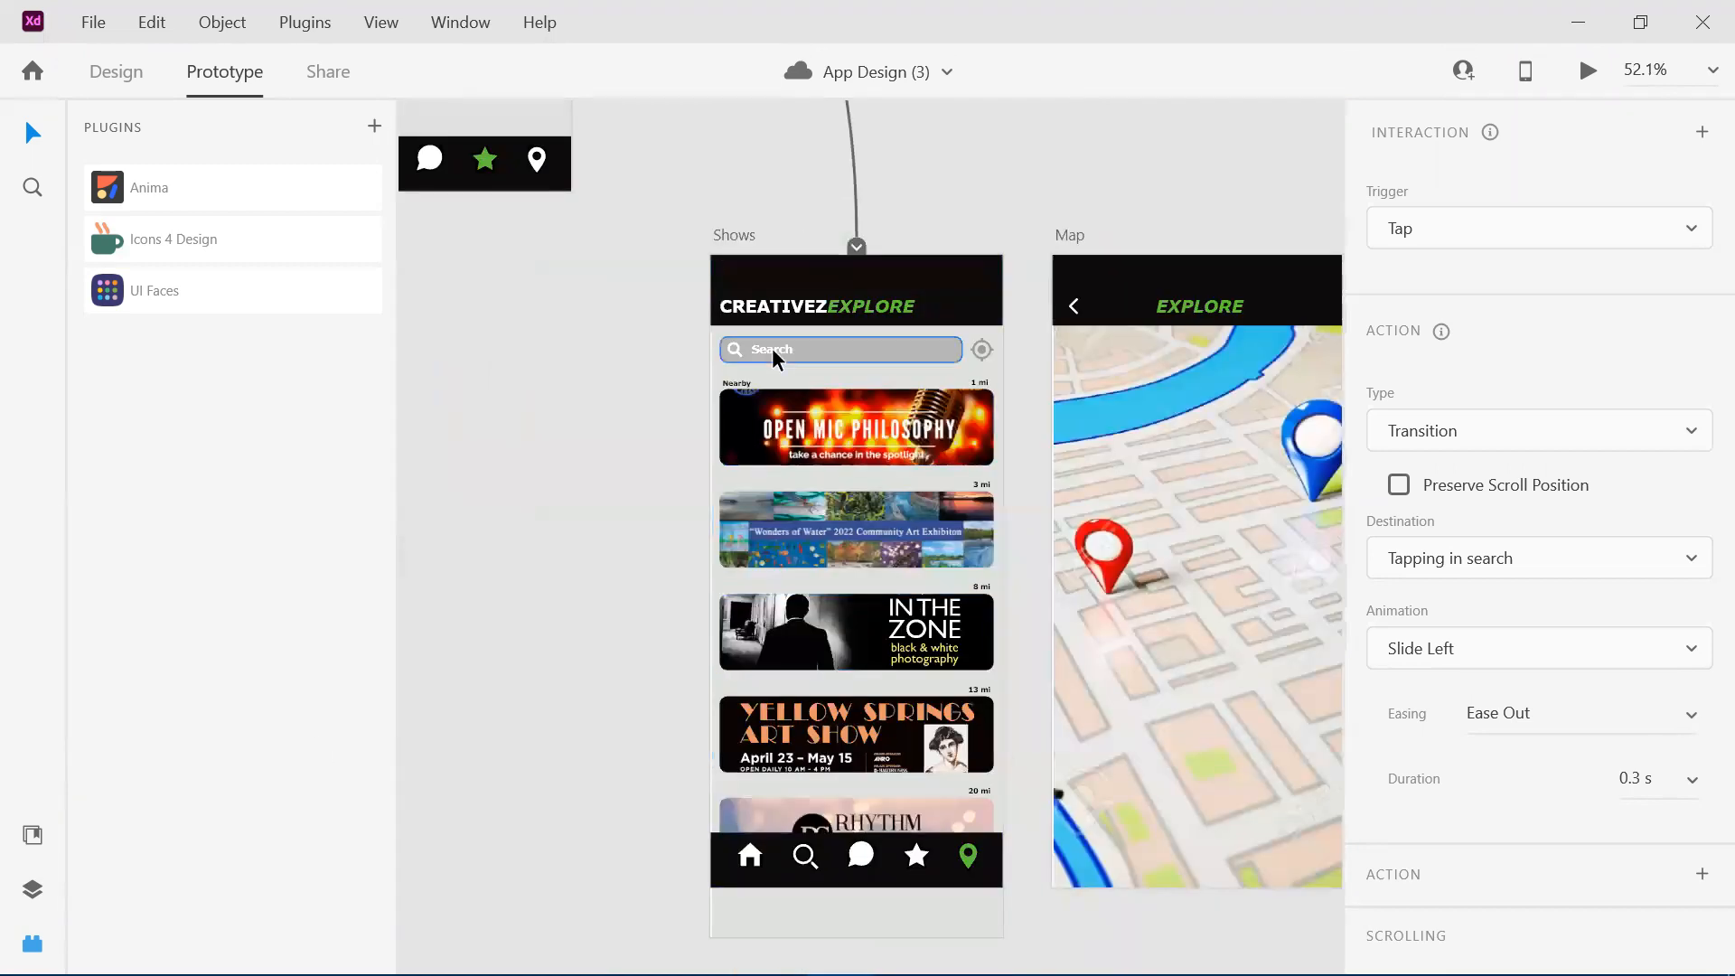
pyautogui.hscroll(3, 945, 377)
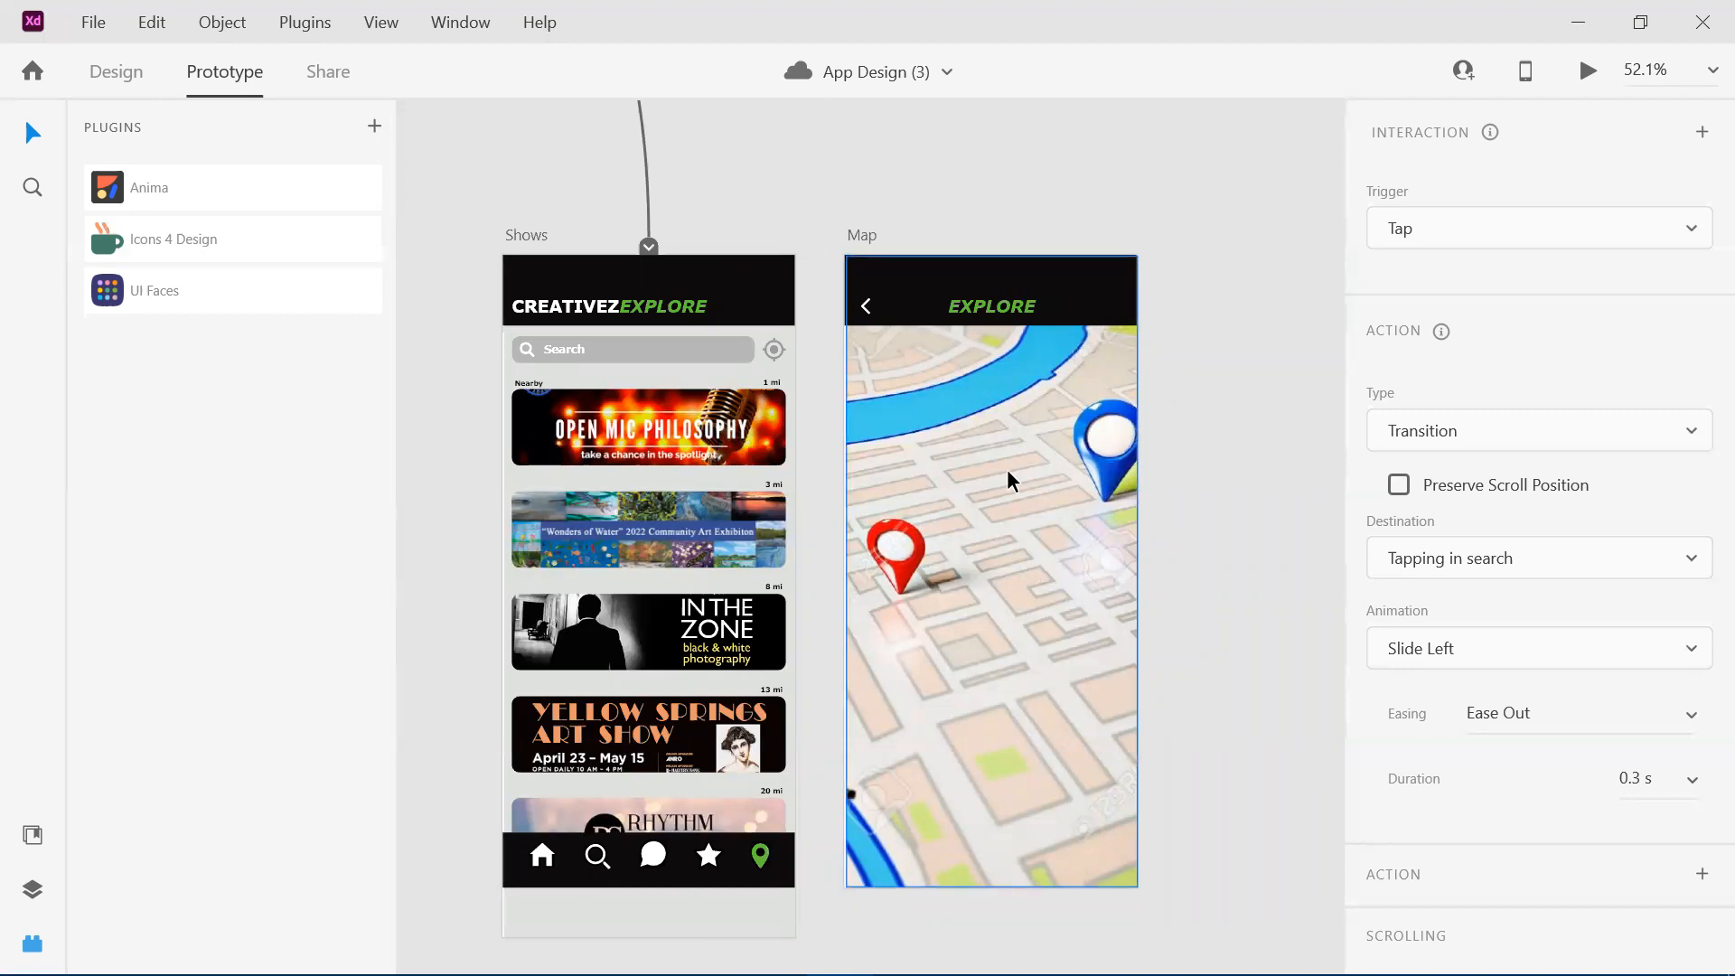
# Survey the overall artboard layout, tracing the Search artboard's connection lines down to Chat, Favorited artists and Shows.
pyautogui.scroll(-2, 1007, 469)
pyautogui.scroll(-1, 1006, 469)
pyautogui.scroll(-2, 1007, 470)
pyautogui.scroll(5, 1006, 479)
pyautogui.hscroll(-5, 1007, 479)
pyautogui.scroll(-3, 1007, 479)
pyautogui.scroll(8, 1010, 479)
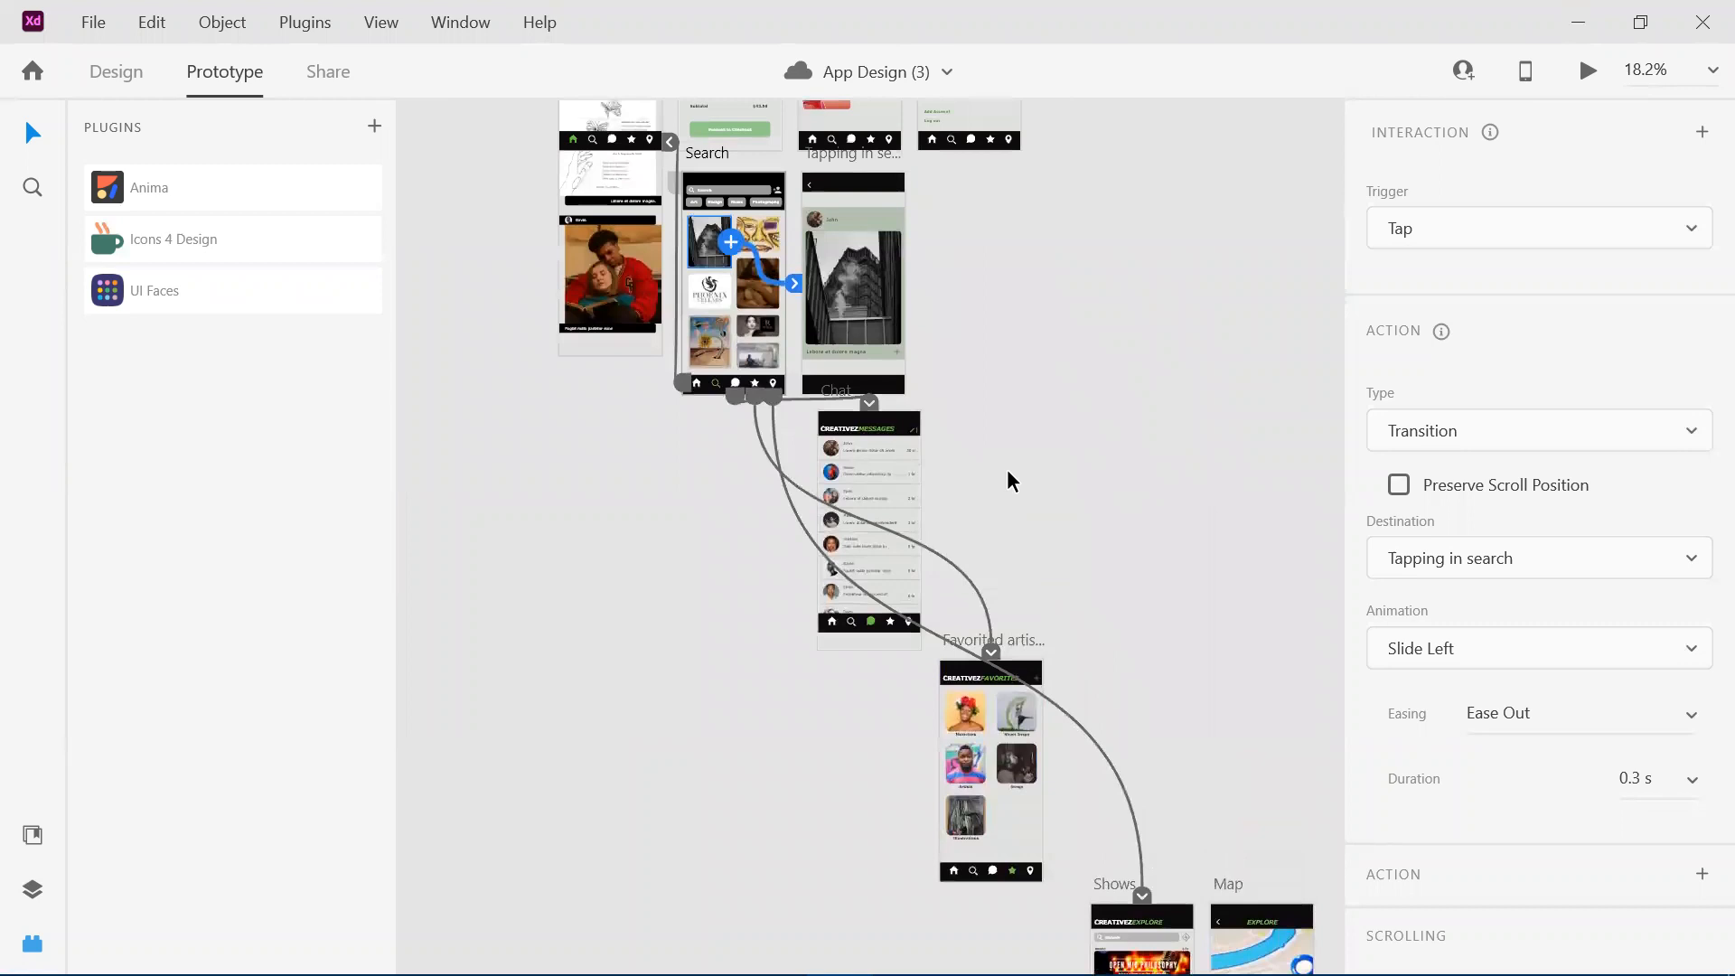
pyautogui.scroll(5, 1007, 469)
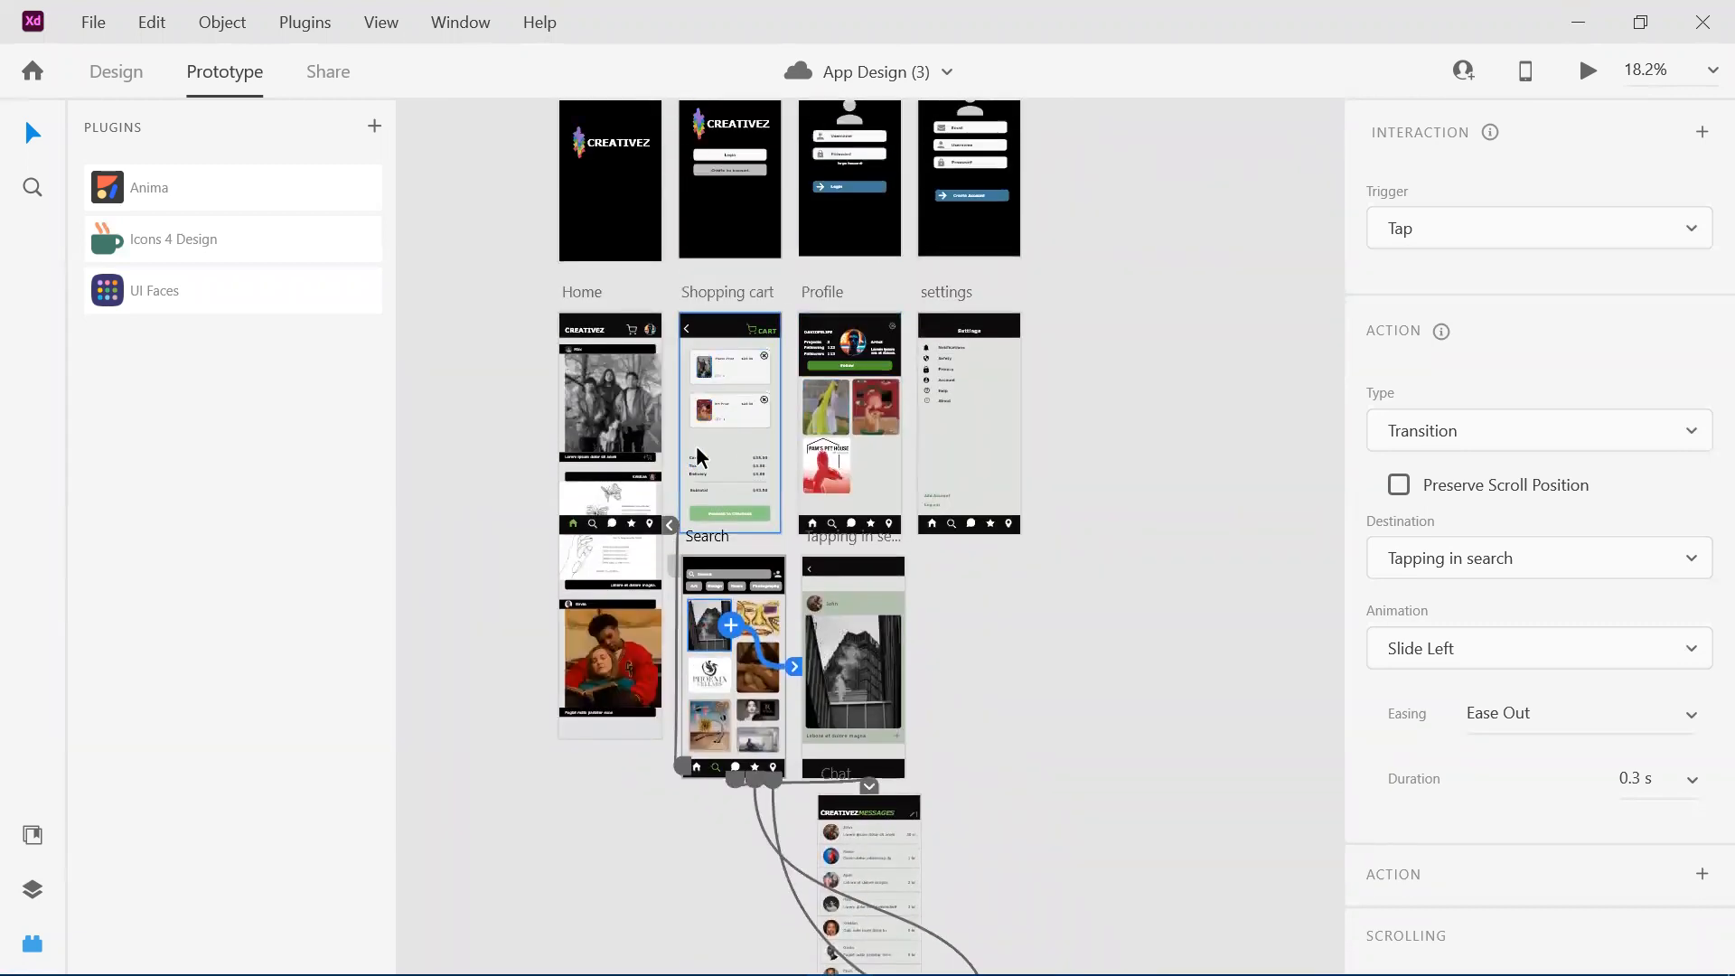
pyautogui.scroll(-6, 814, 680)
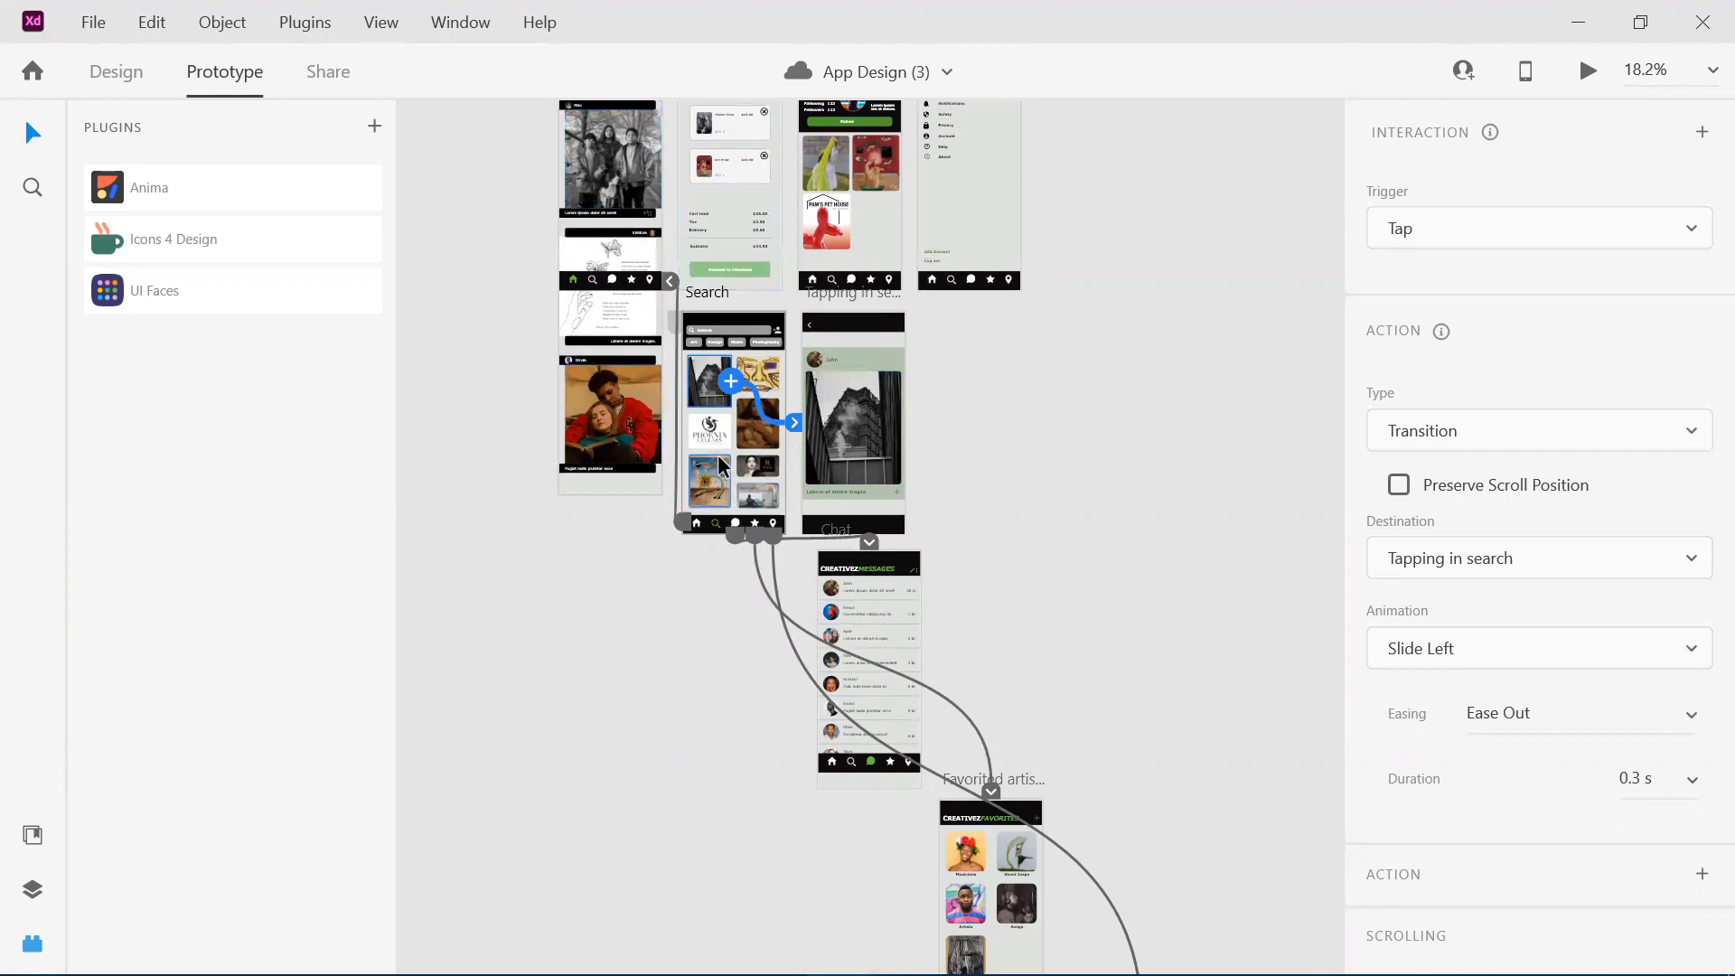
pyautogui.scroll(-2, 723, 466)
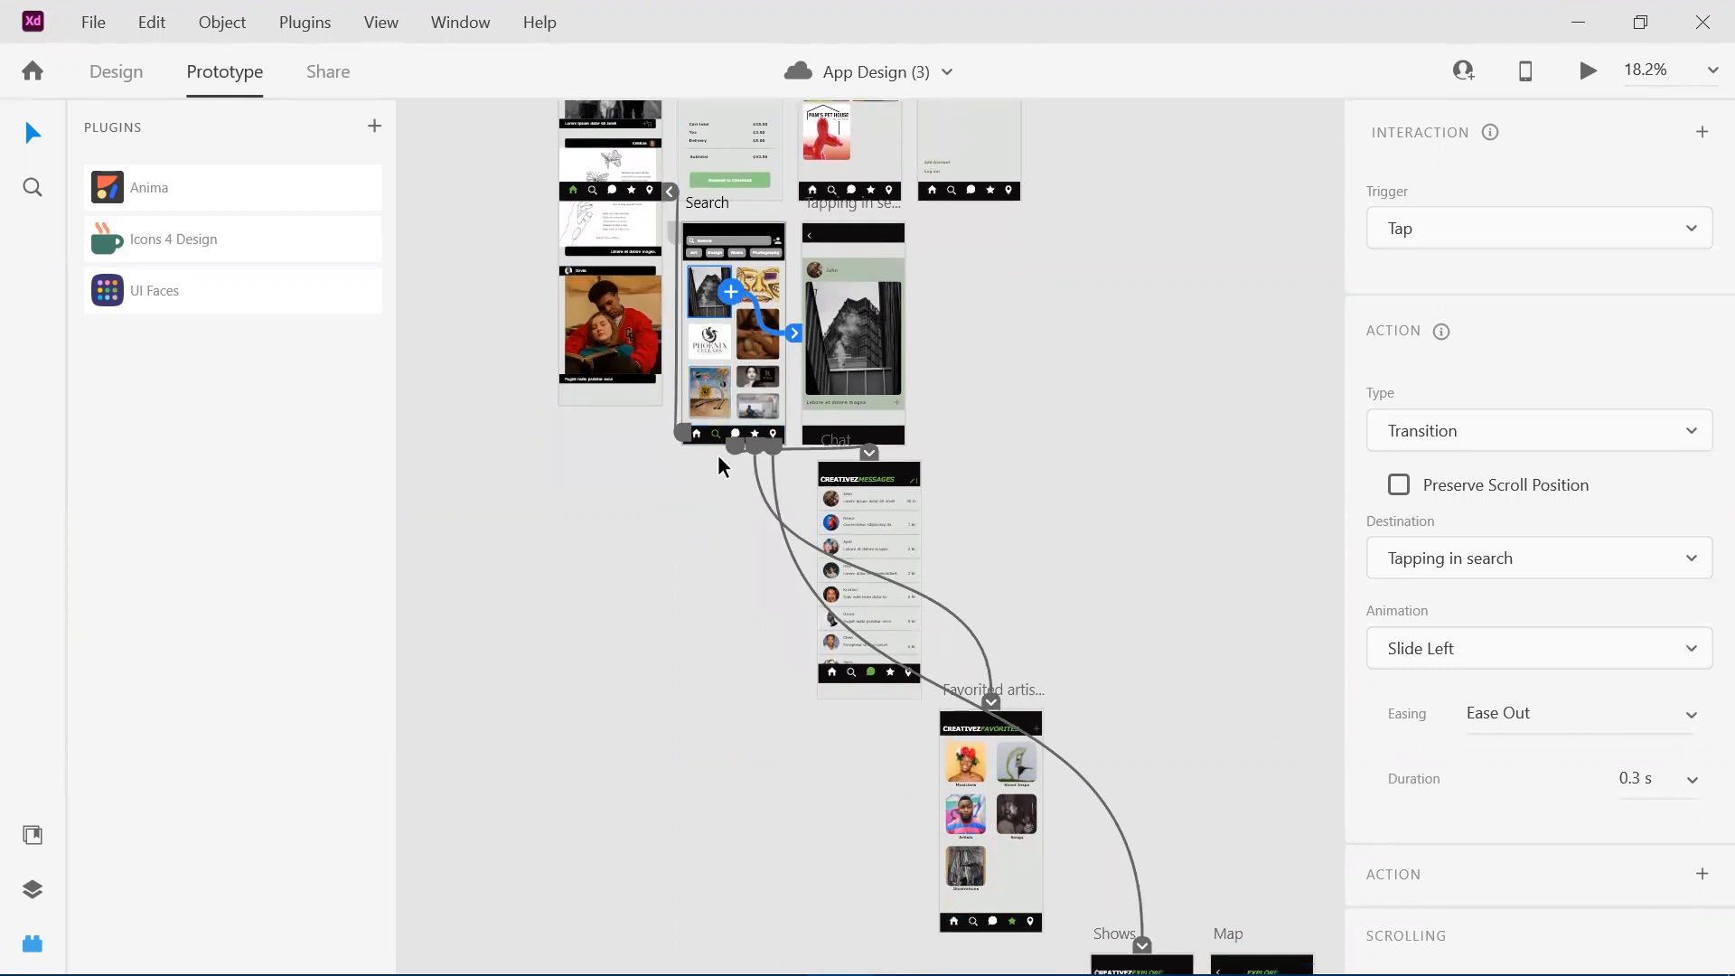
pyautogui.scroll(-2, 720, 459)
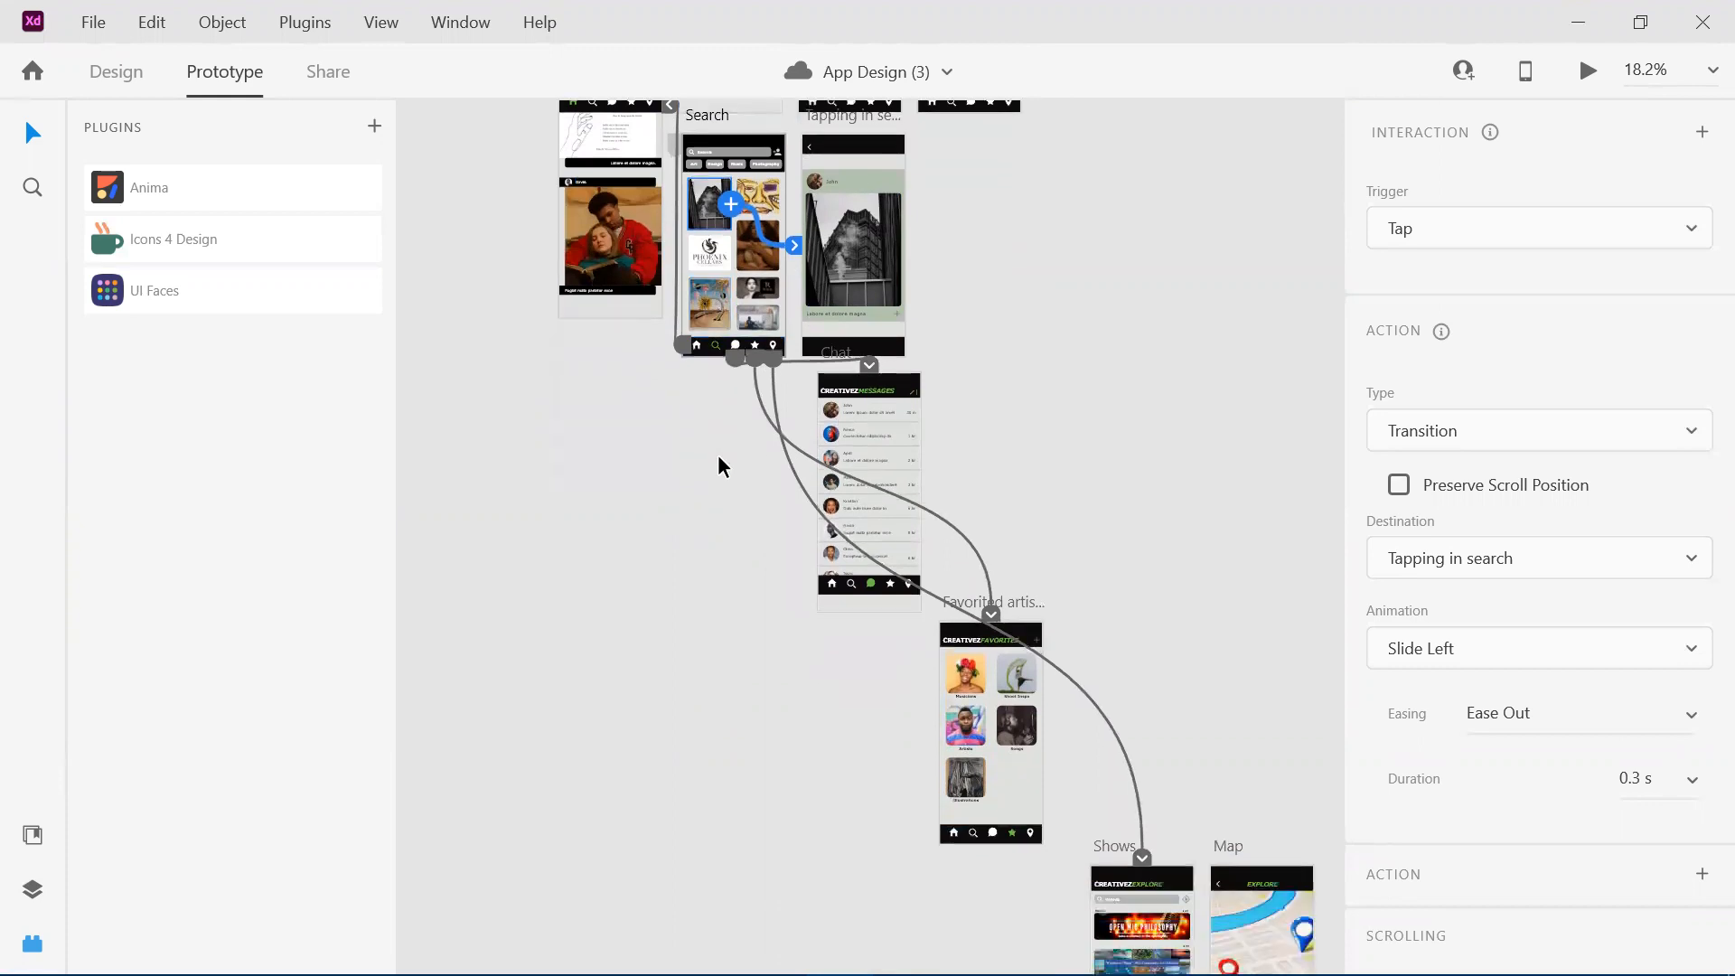
pyautogui.scroll(-2, 719, 460)
pyautogui.hscroll(2, 719, 459)
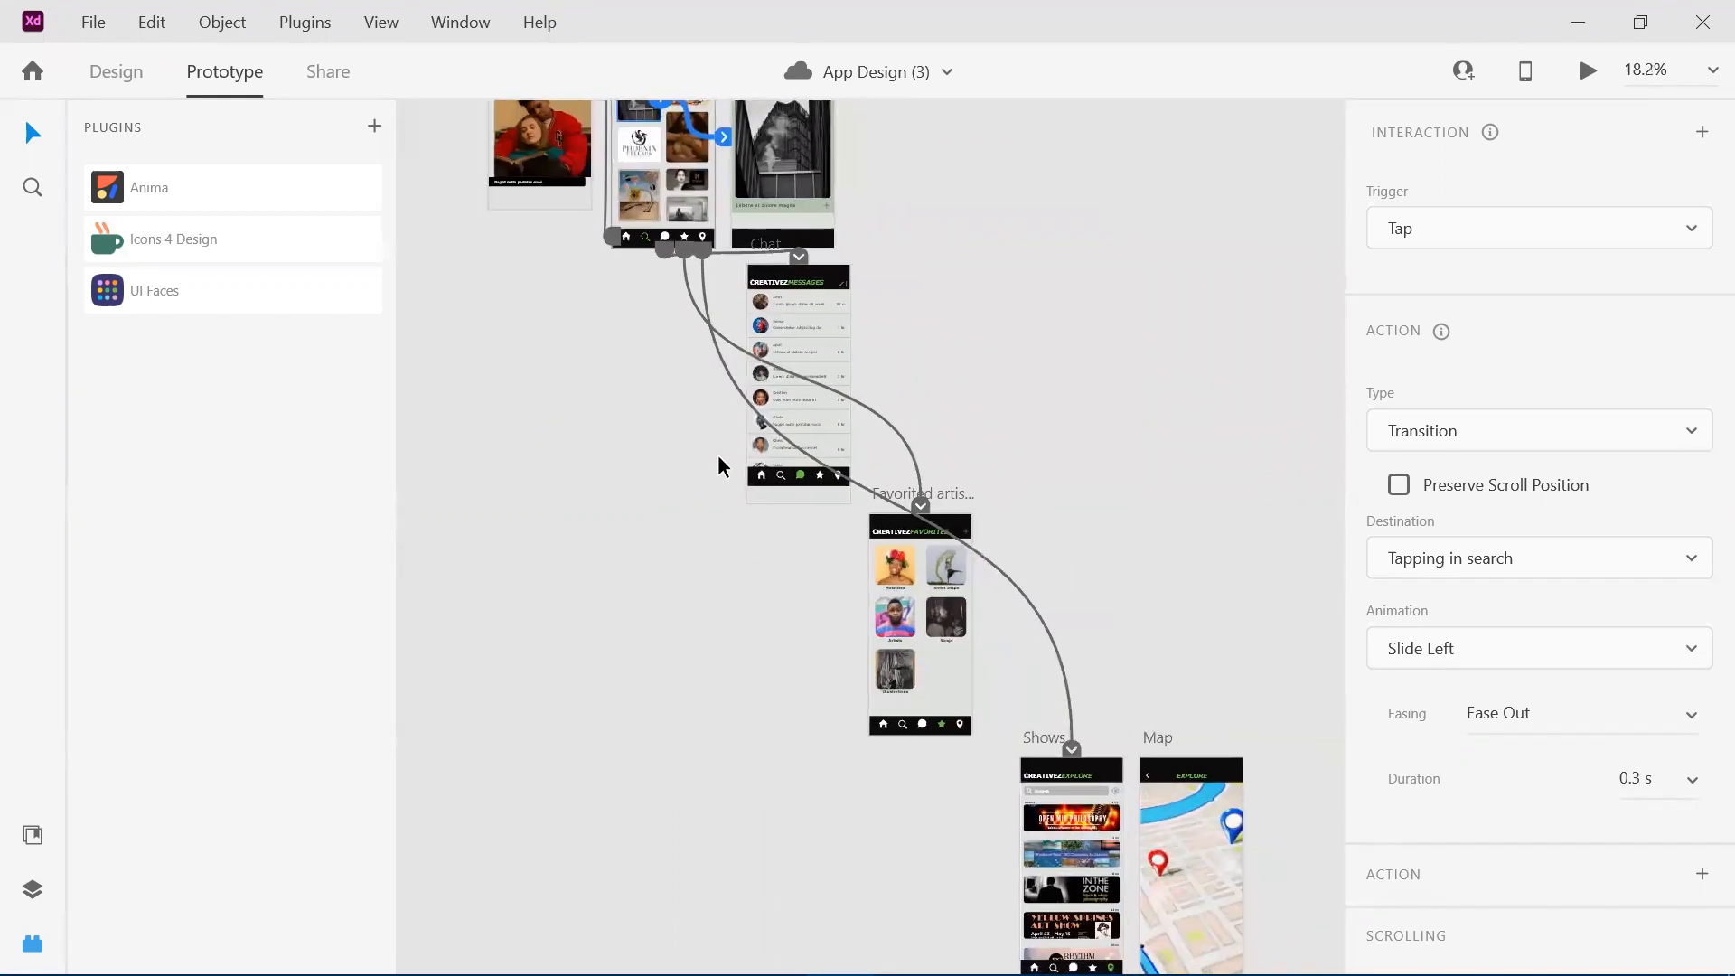
# Select the first Login/Make Account artboard with the logo and inspect its prototype interaction.
pyautogui.scroll(8, 719, 467)
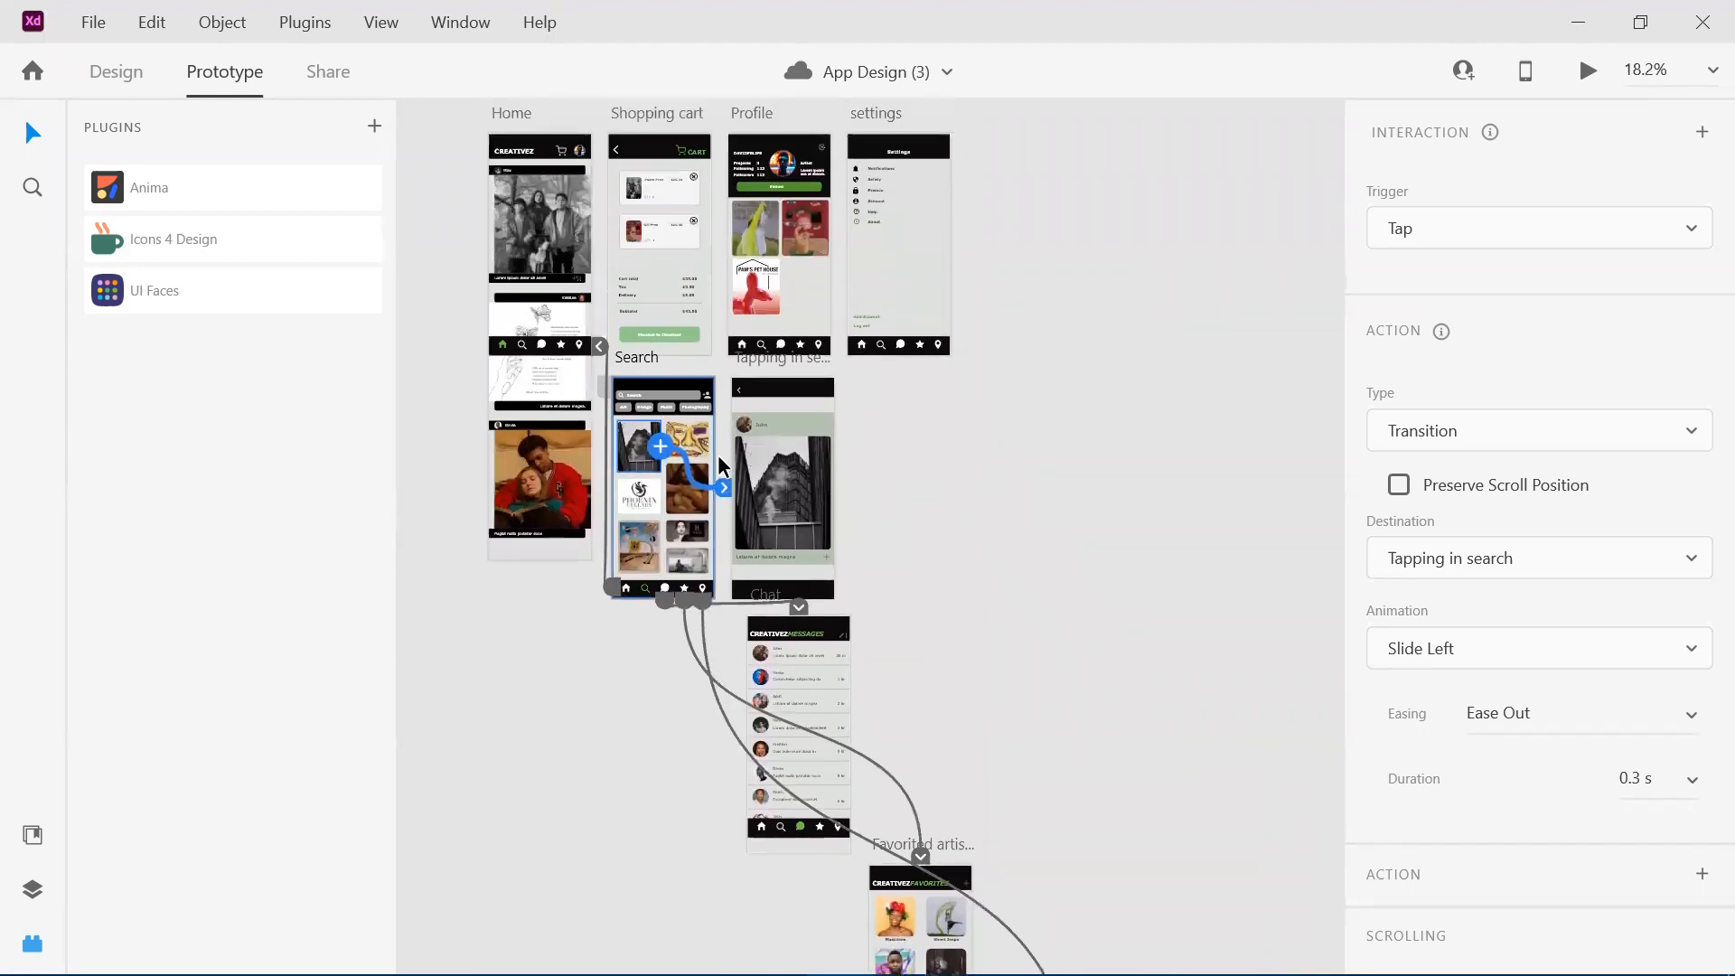
pyautogui.scroll(4, 718, 454)
pyautogui.scroll(2, 718, 454)
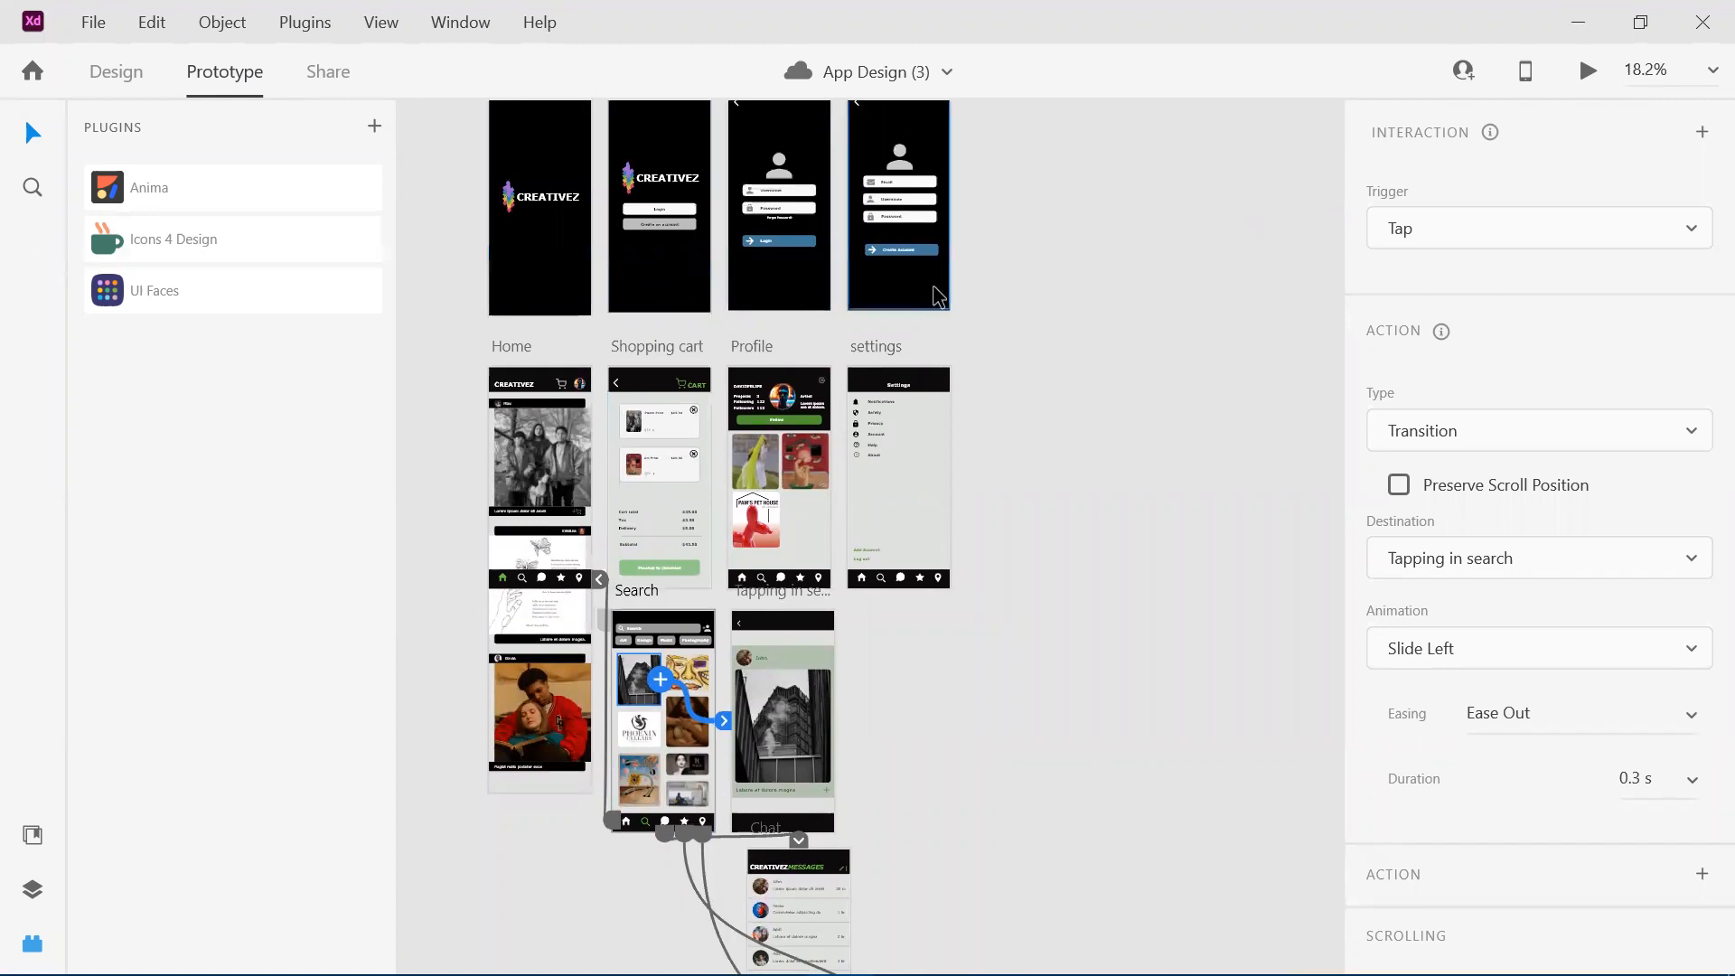
pyautogui.click(555, 274)
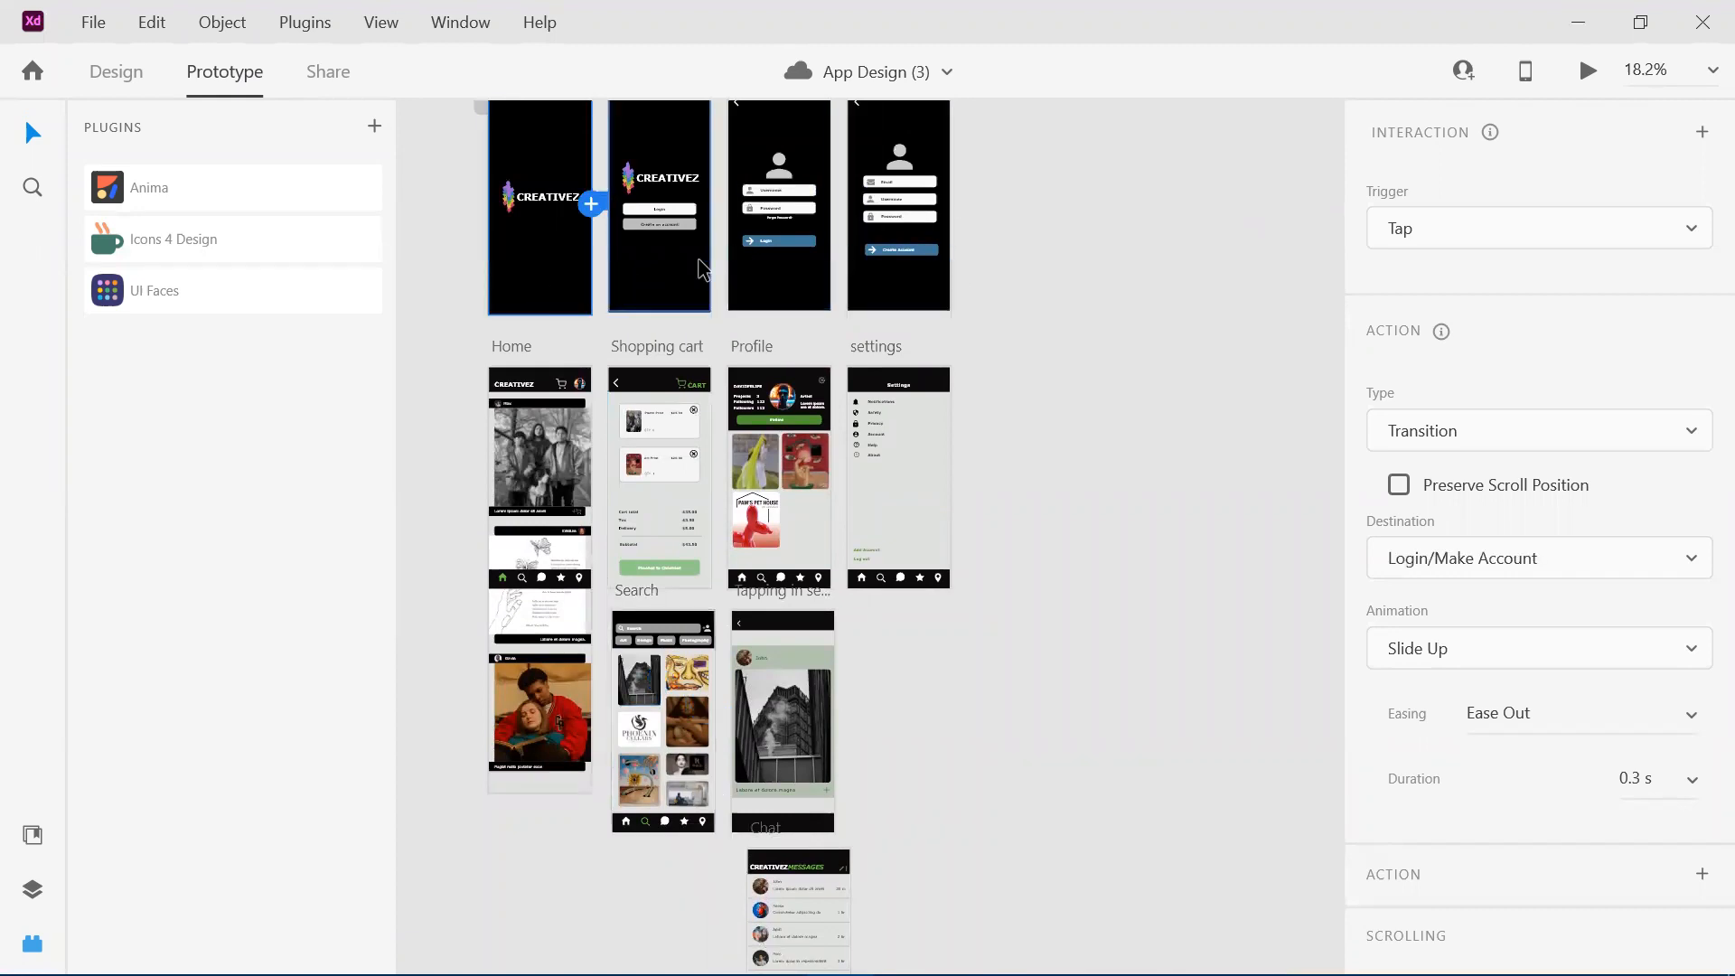
pyautogui.scroll(1, 702, 269)
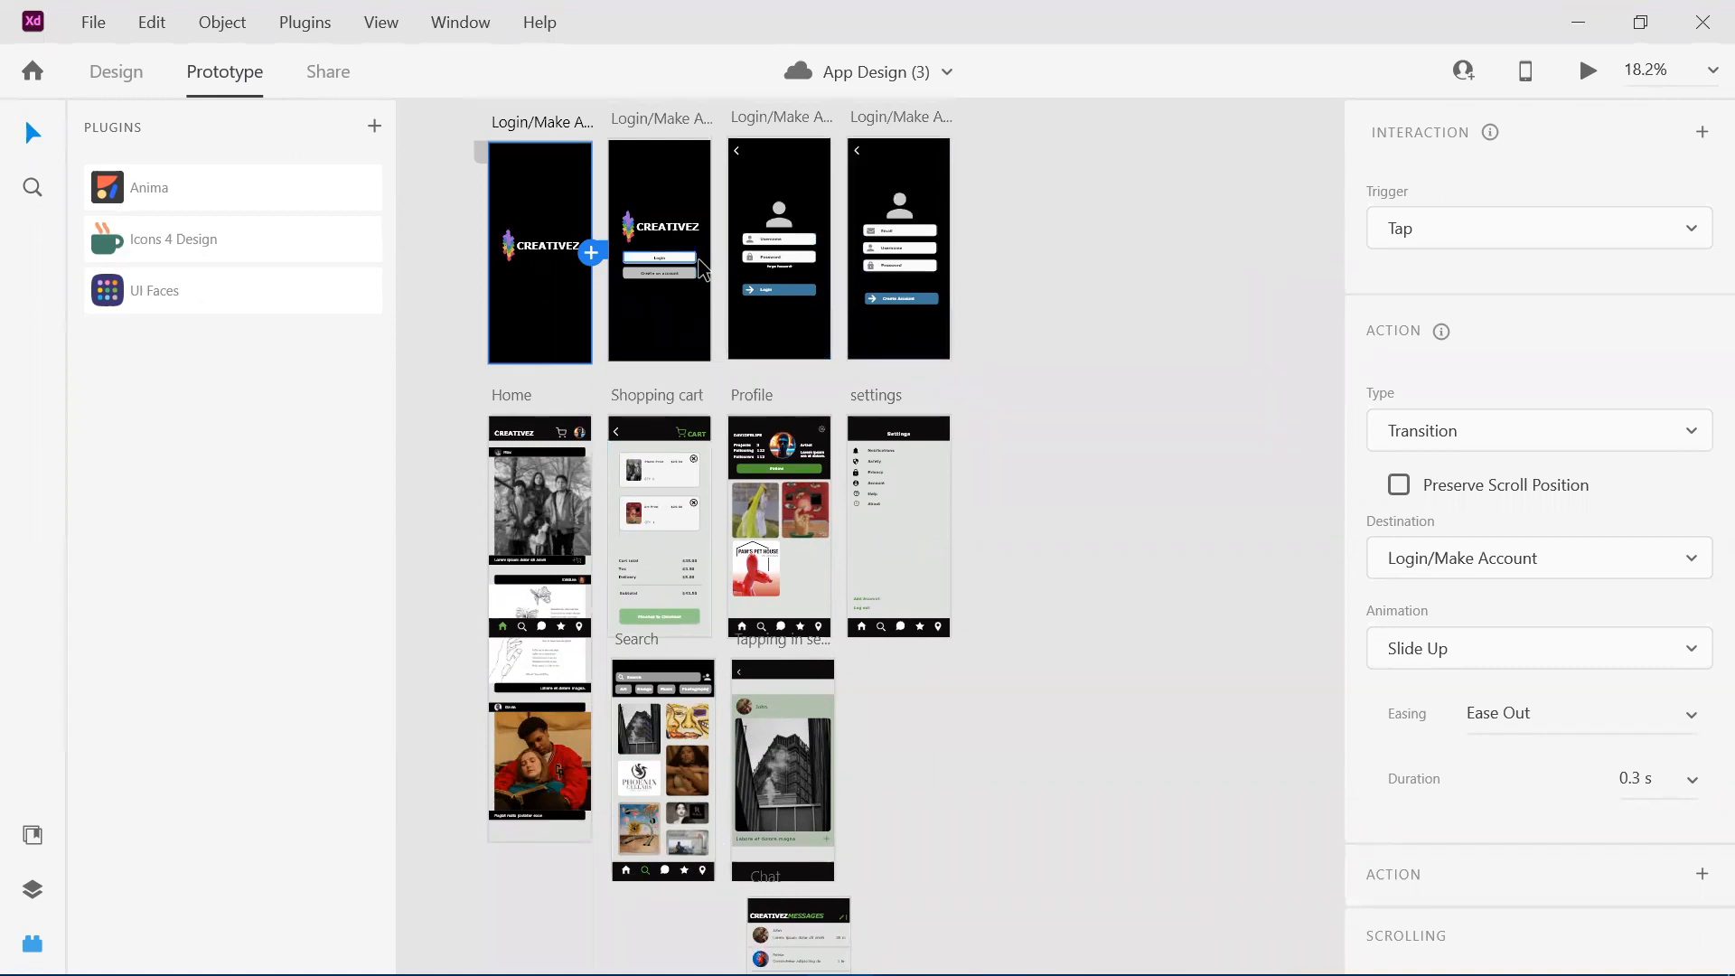
# Select the group photo in the Home artboard and inspect the artboard's links to Shopping cart, Profile and Search.
pyautogui.scroll(-2, 699, 264)
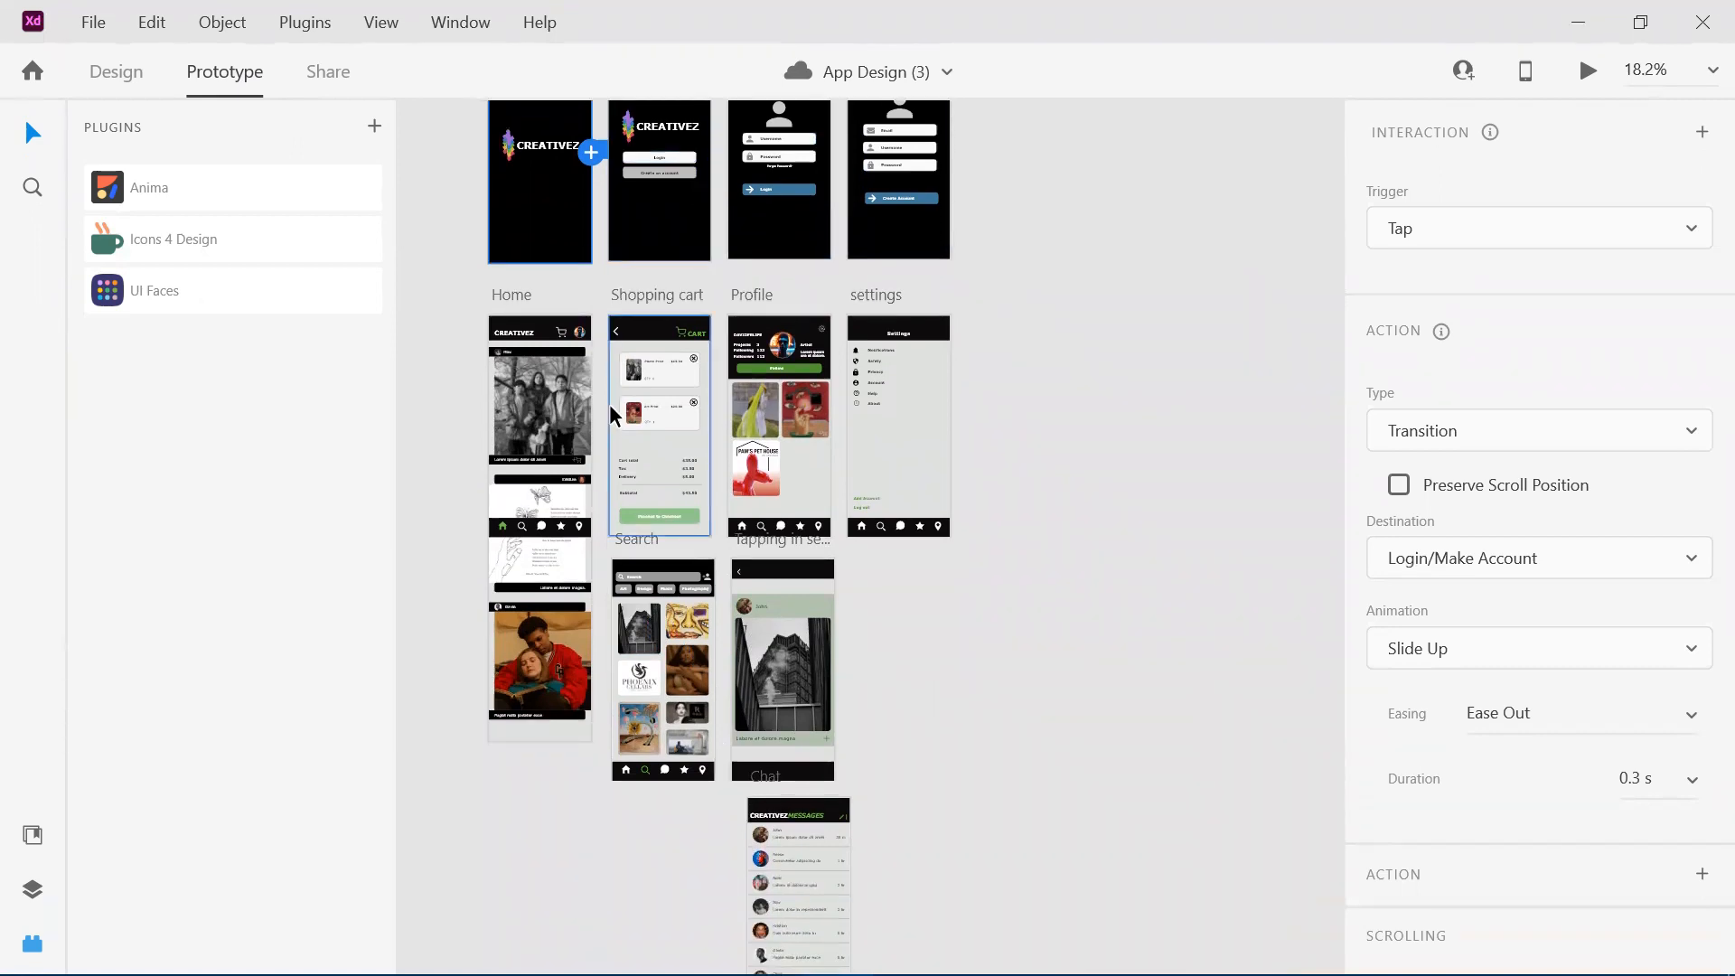
pyautogui.scroll(-1, 609, 404)
pyautogui.scroll(3, 609, 404)
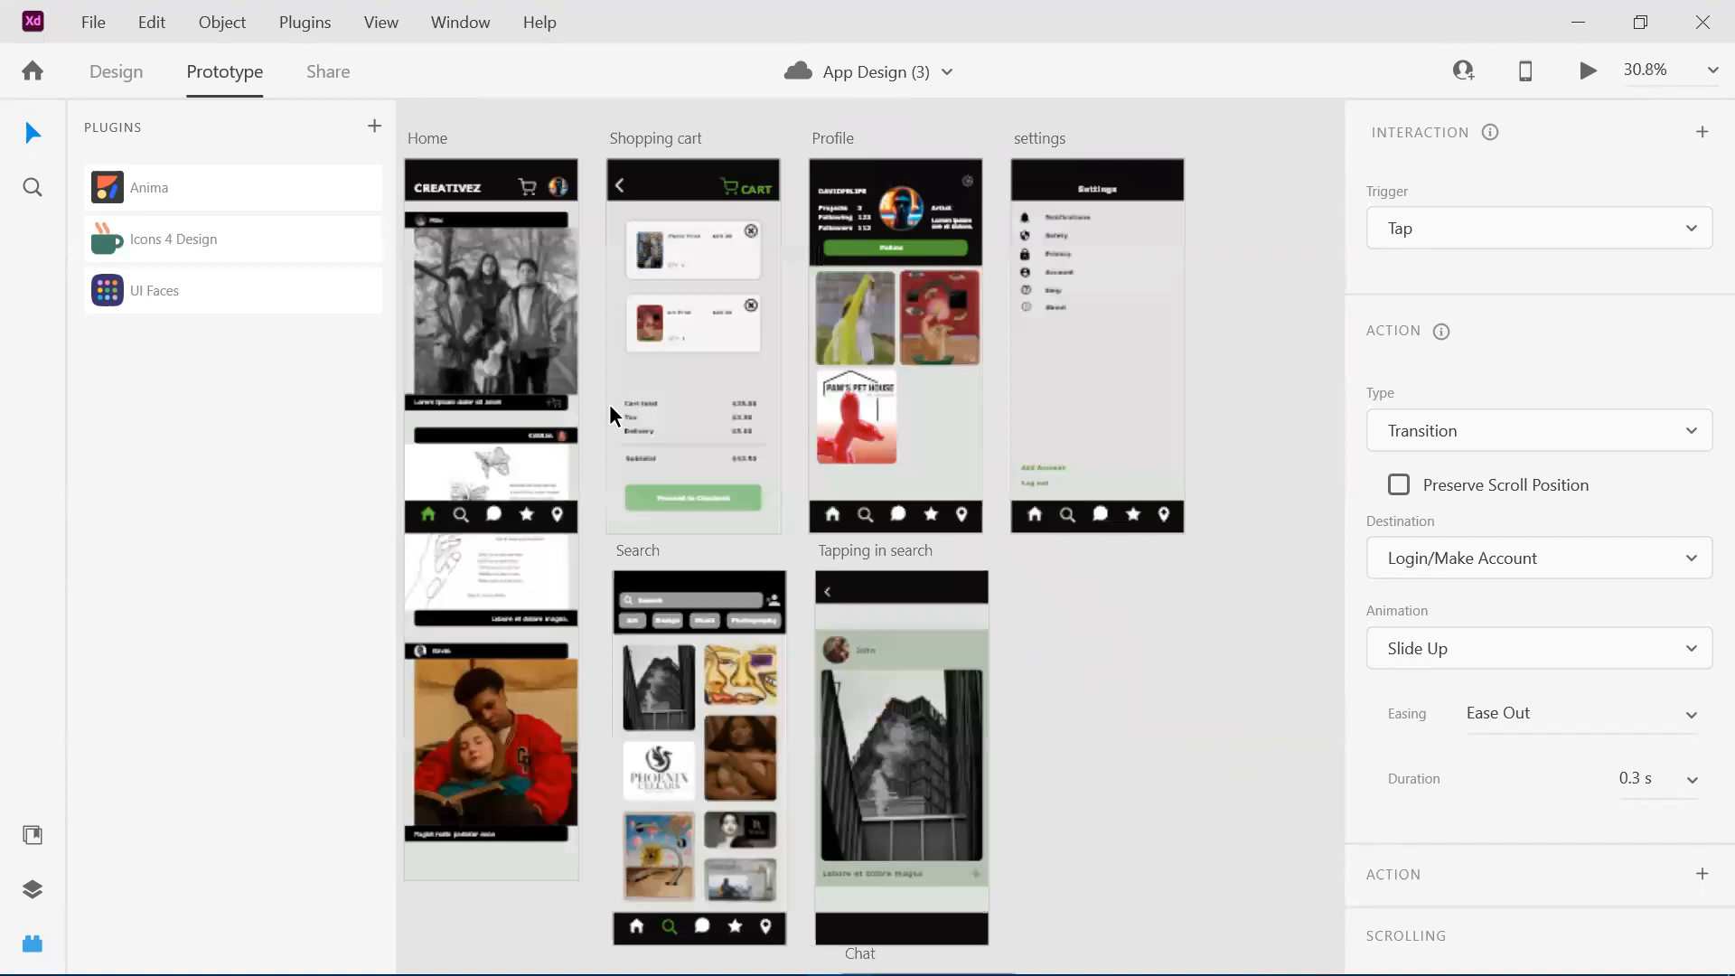
pyautogui.click(493, 393)
pyautogui.scroll(-1, 493, 398)
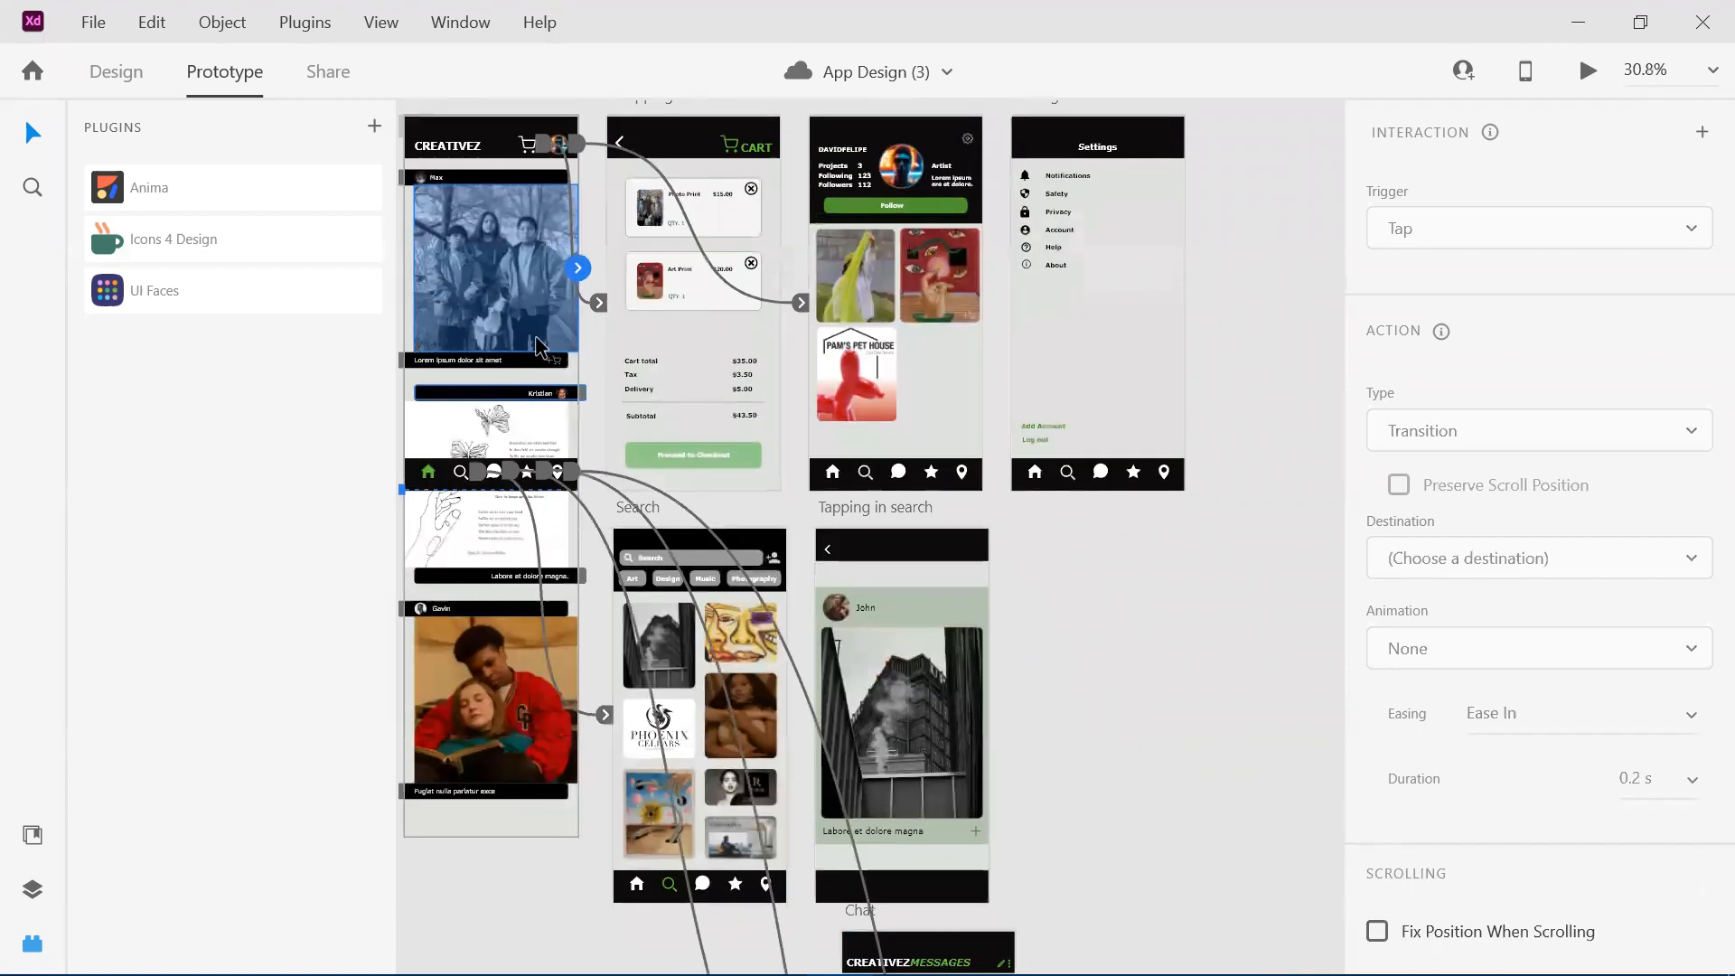
pyautogui.scroll(-1, 447, 492)
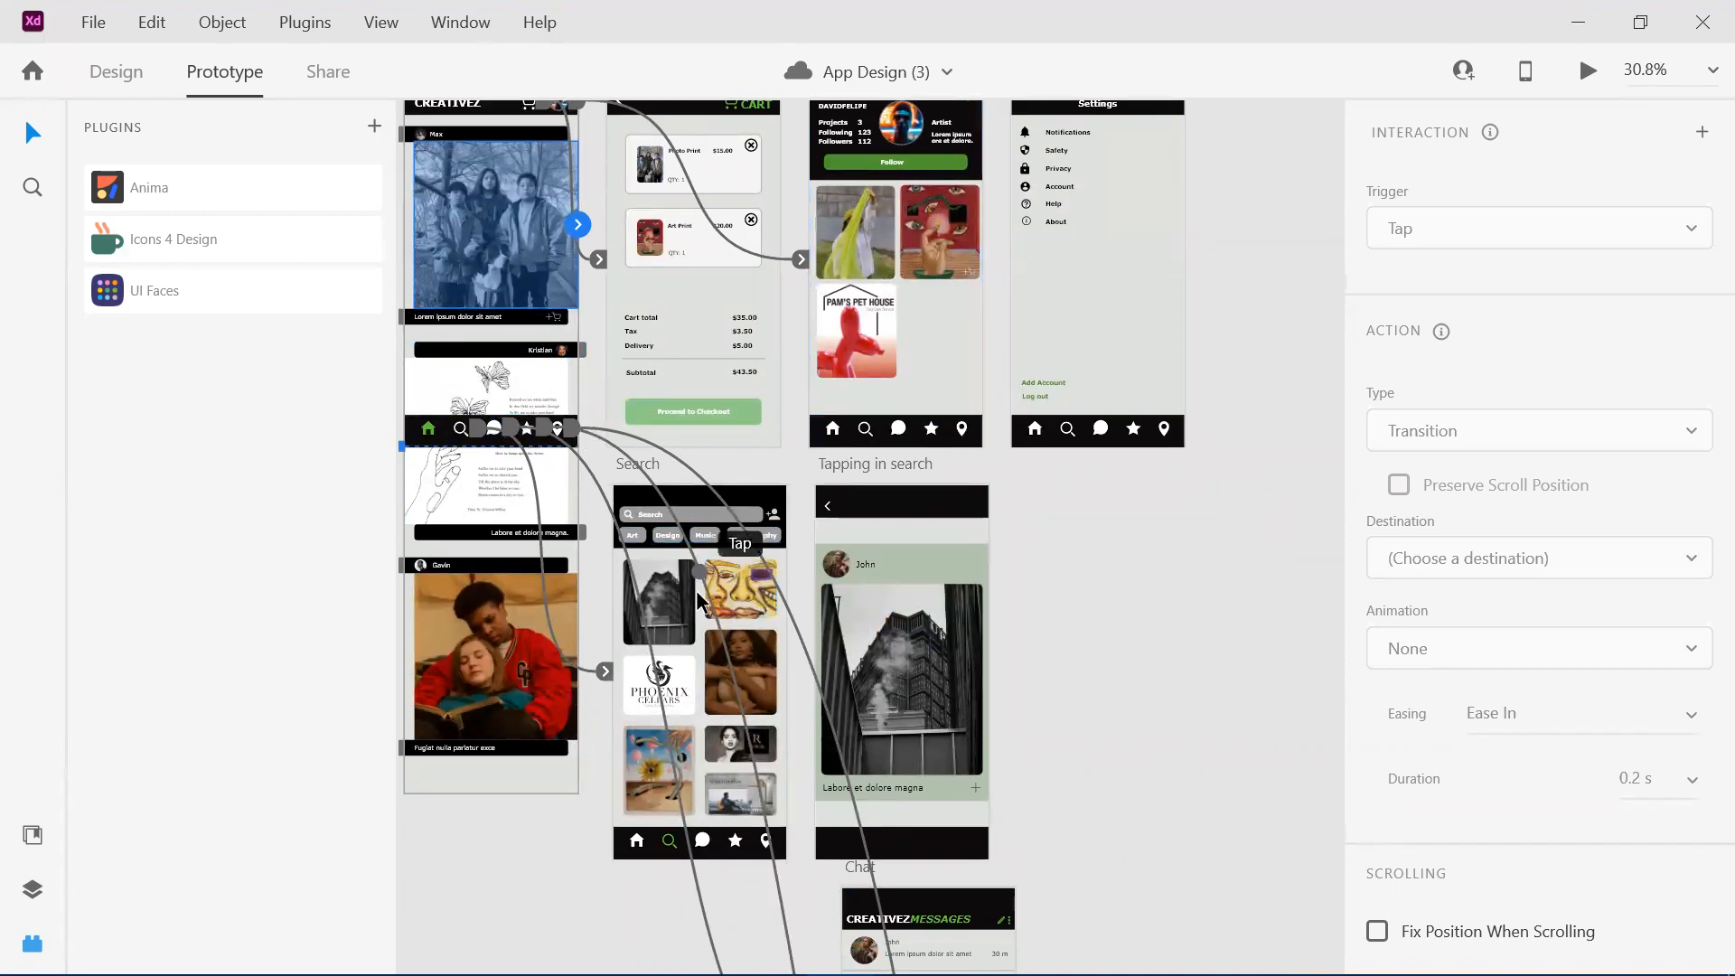
# Select content in the Search and Chat artboards to inspect the connection lines from their navigation bars.
pyautogui.scroll(-3, 696, 611)
pyautogui.scroll(-5, 696, 611)
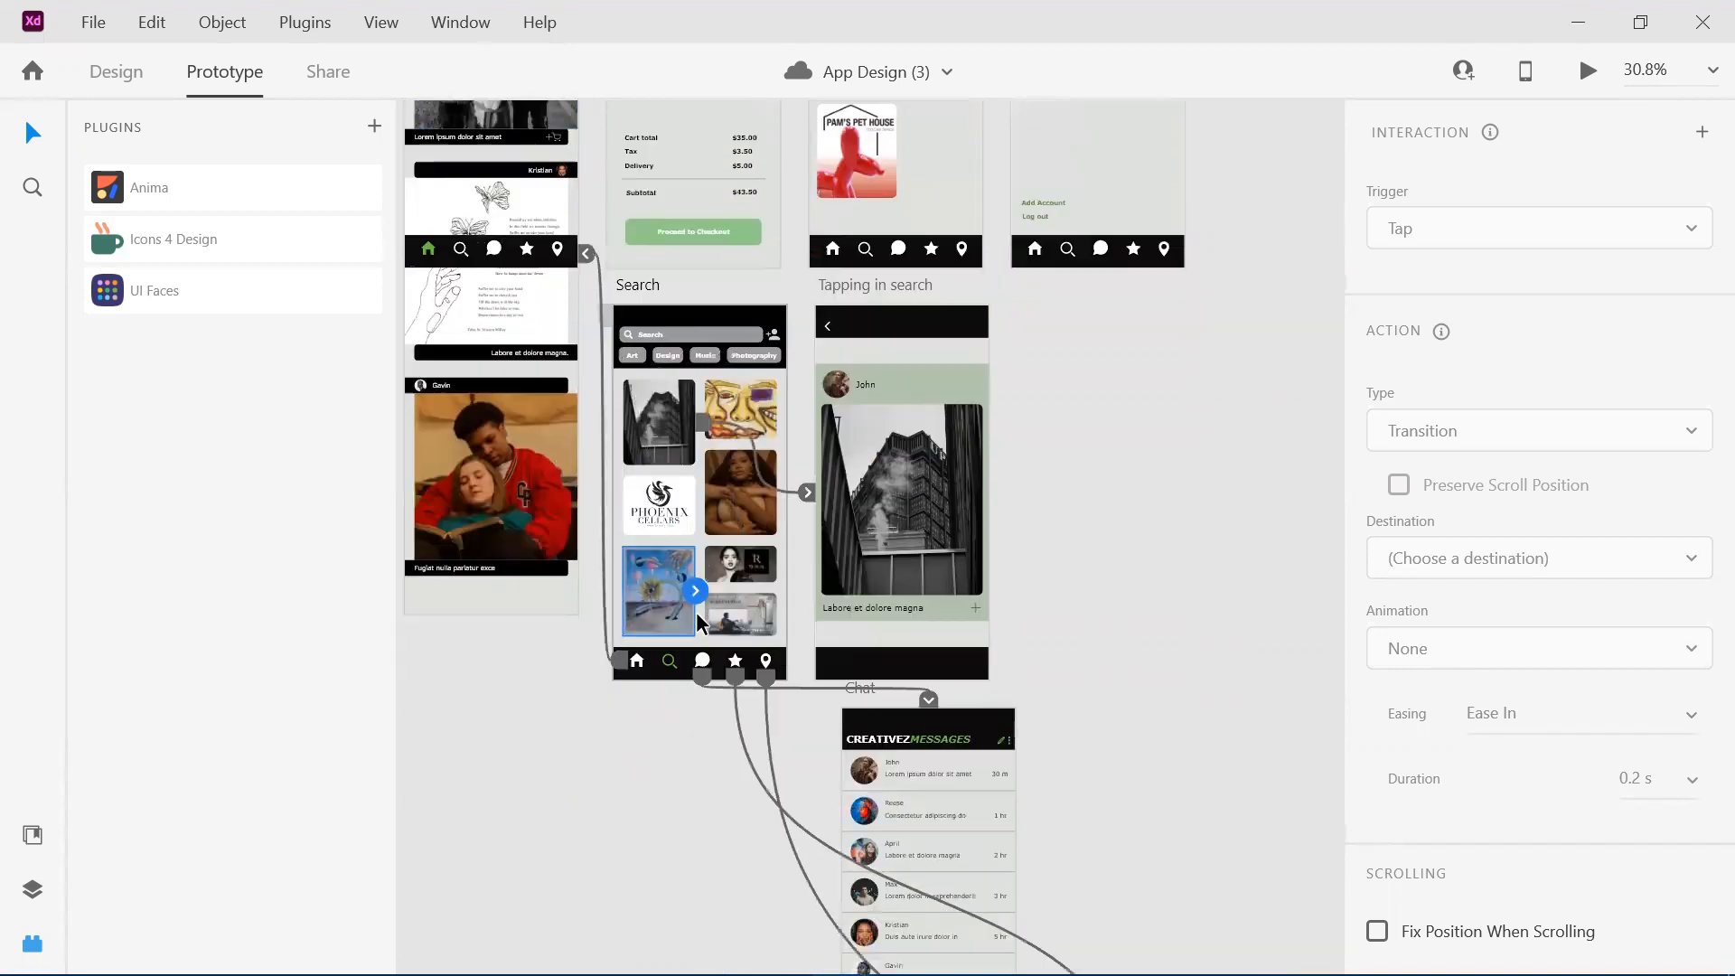
pyautogui.hscroll(3, 696, 611)
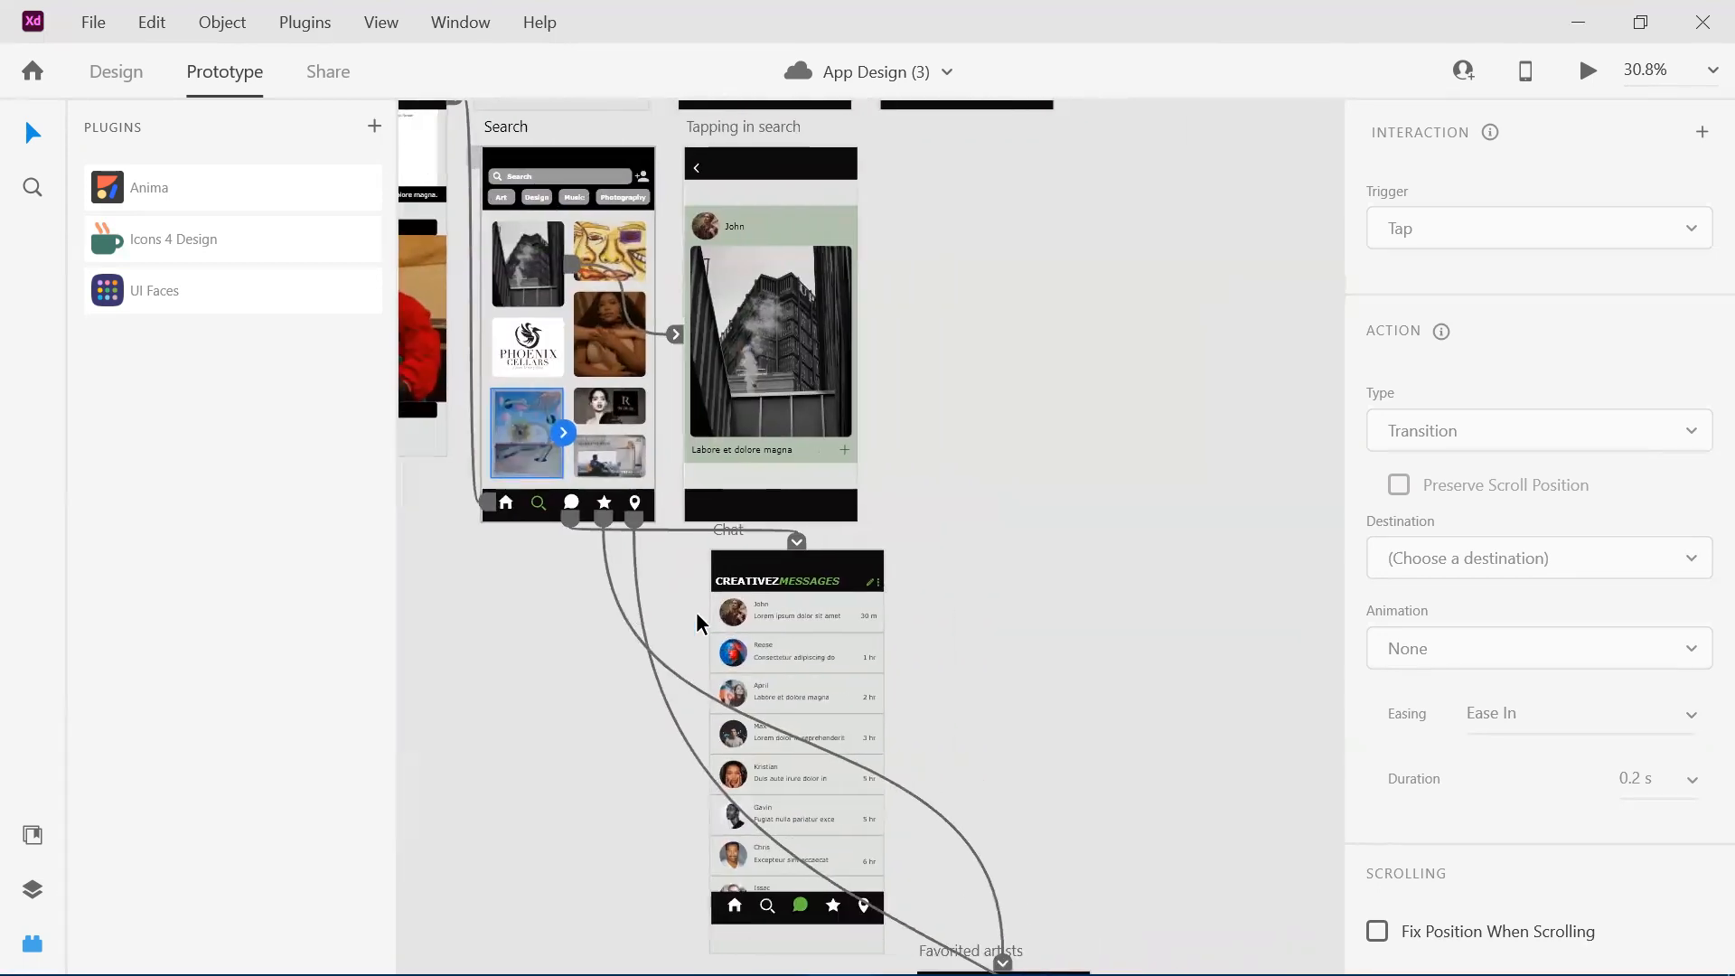
pyautogui.scroll(-2, 696, 611)
pyautogui.scroll(-2, 696, 611)
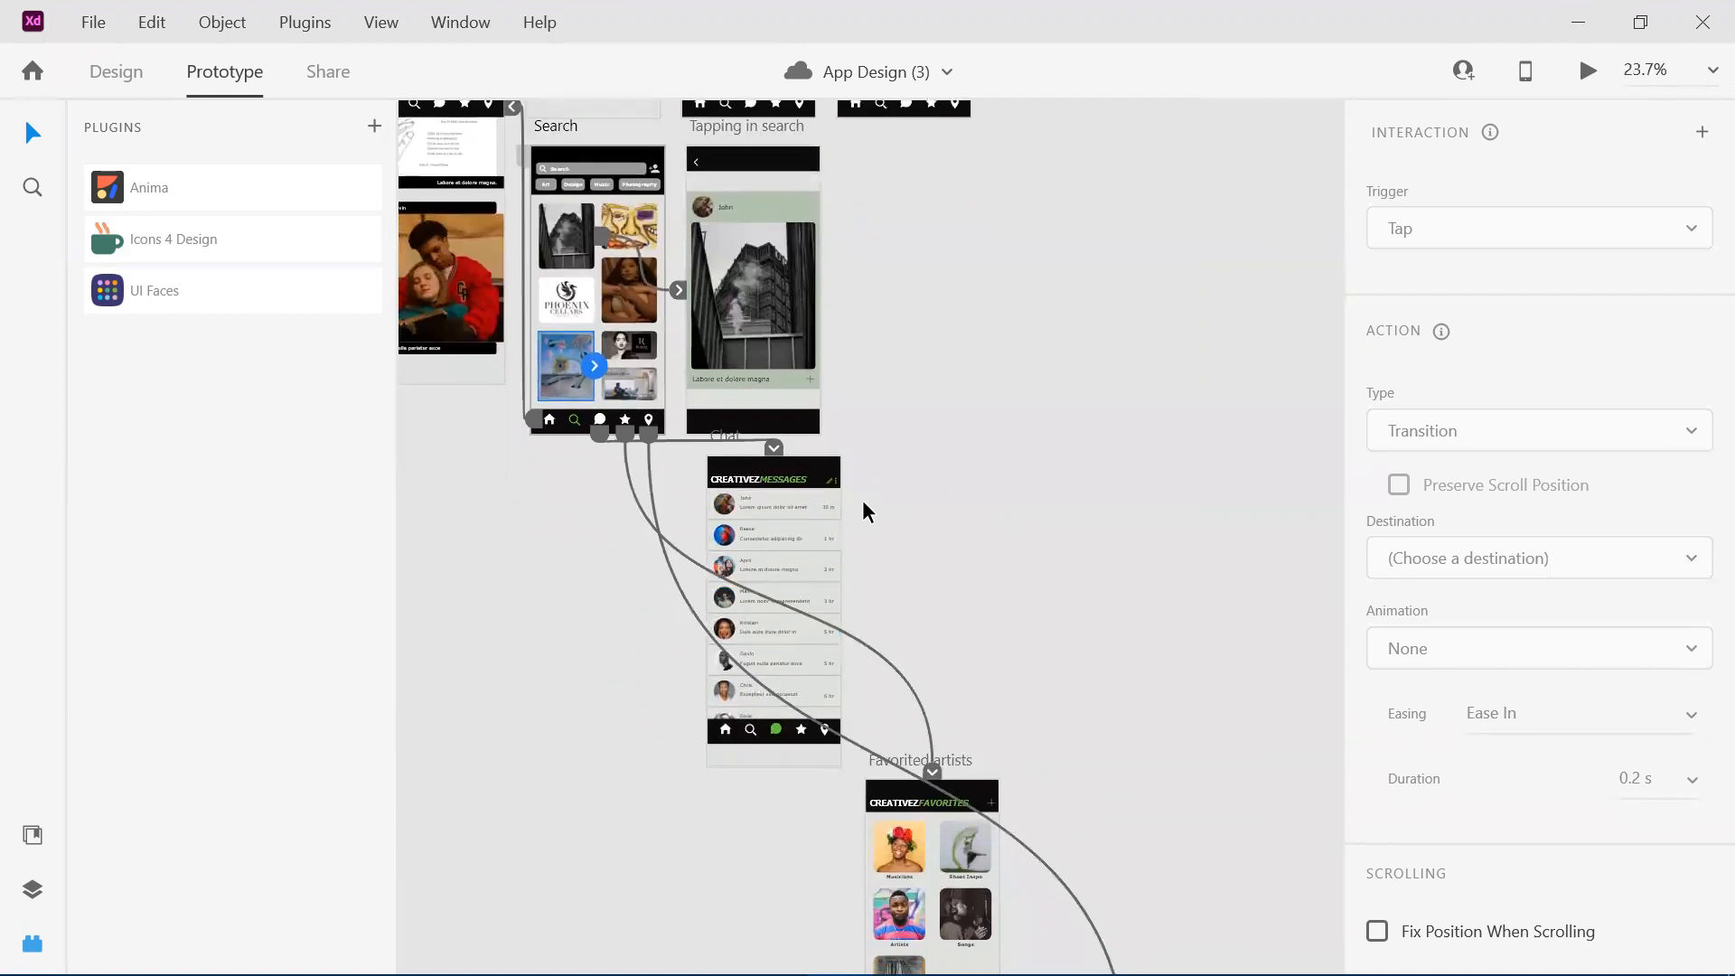
pyautogui.scroll(-4, 770, 535)
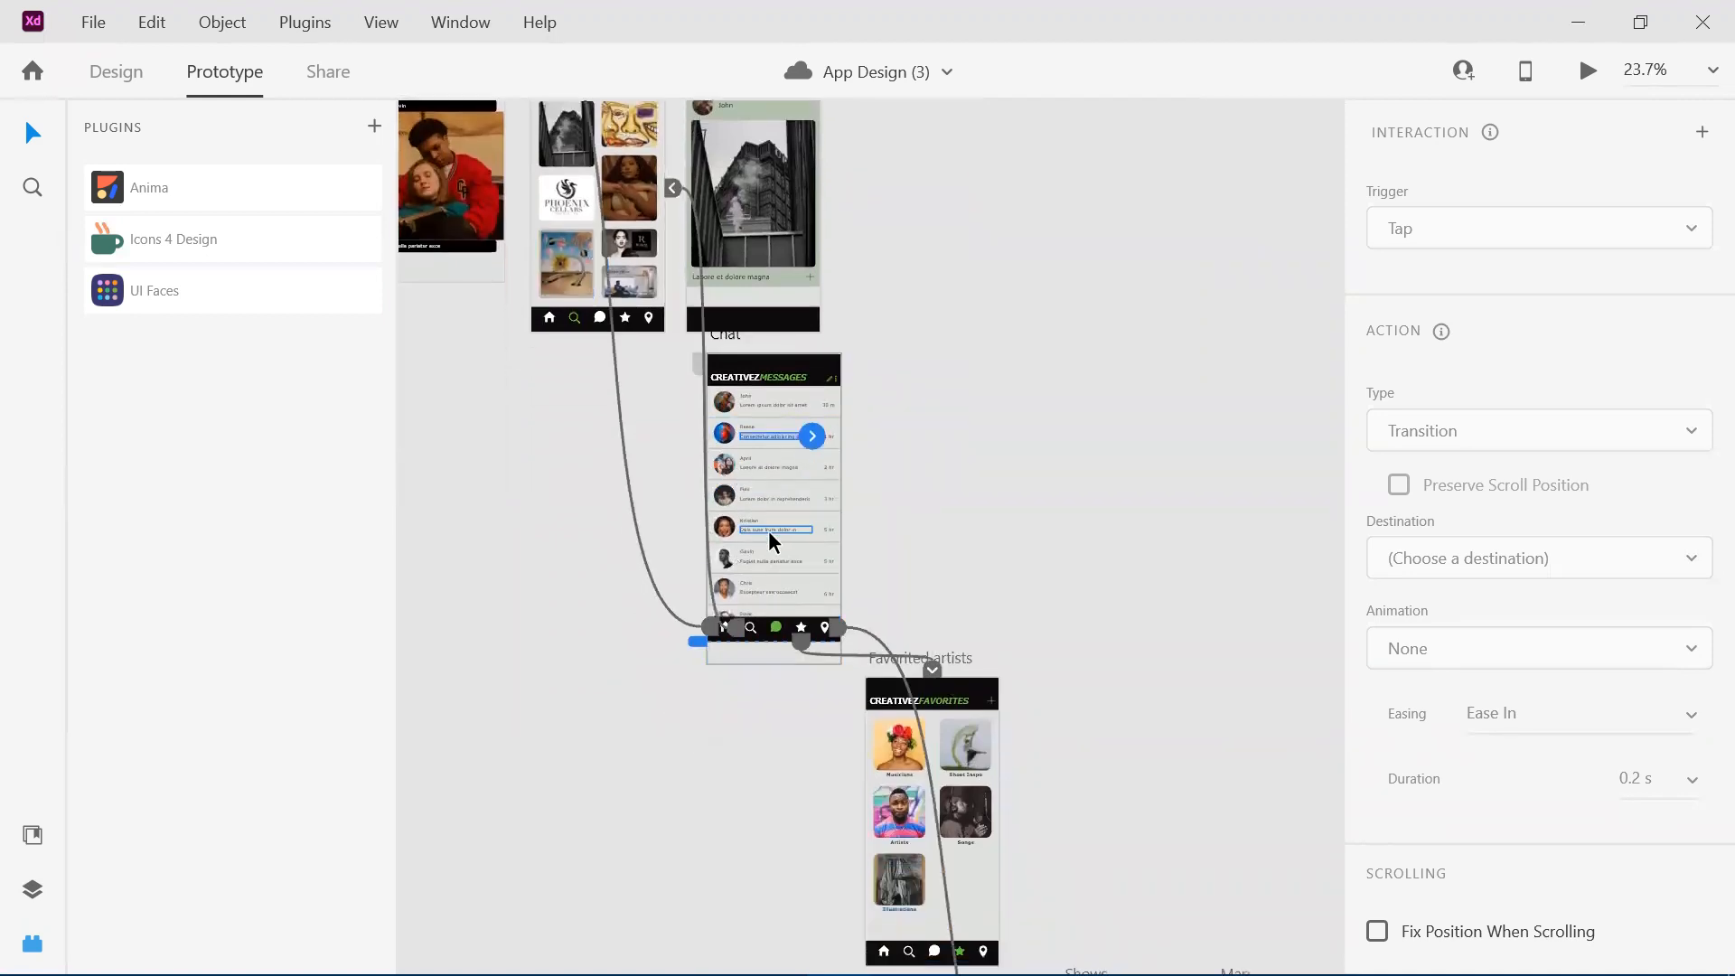
# Select content in the Favorited artists, Shows and Map artboards in turn to inspect their connection lines.
pyautogui.click(898, 720)
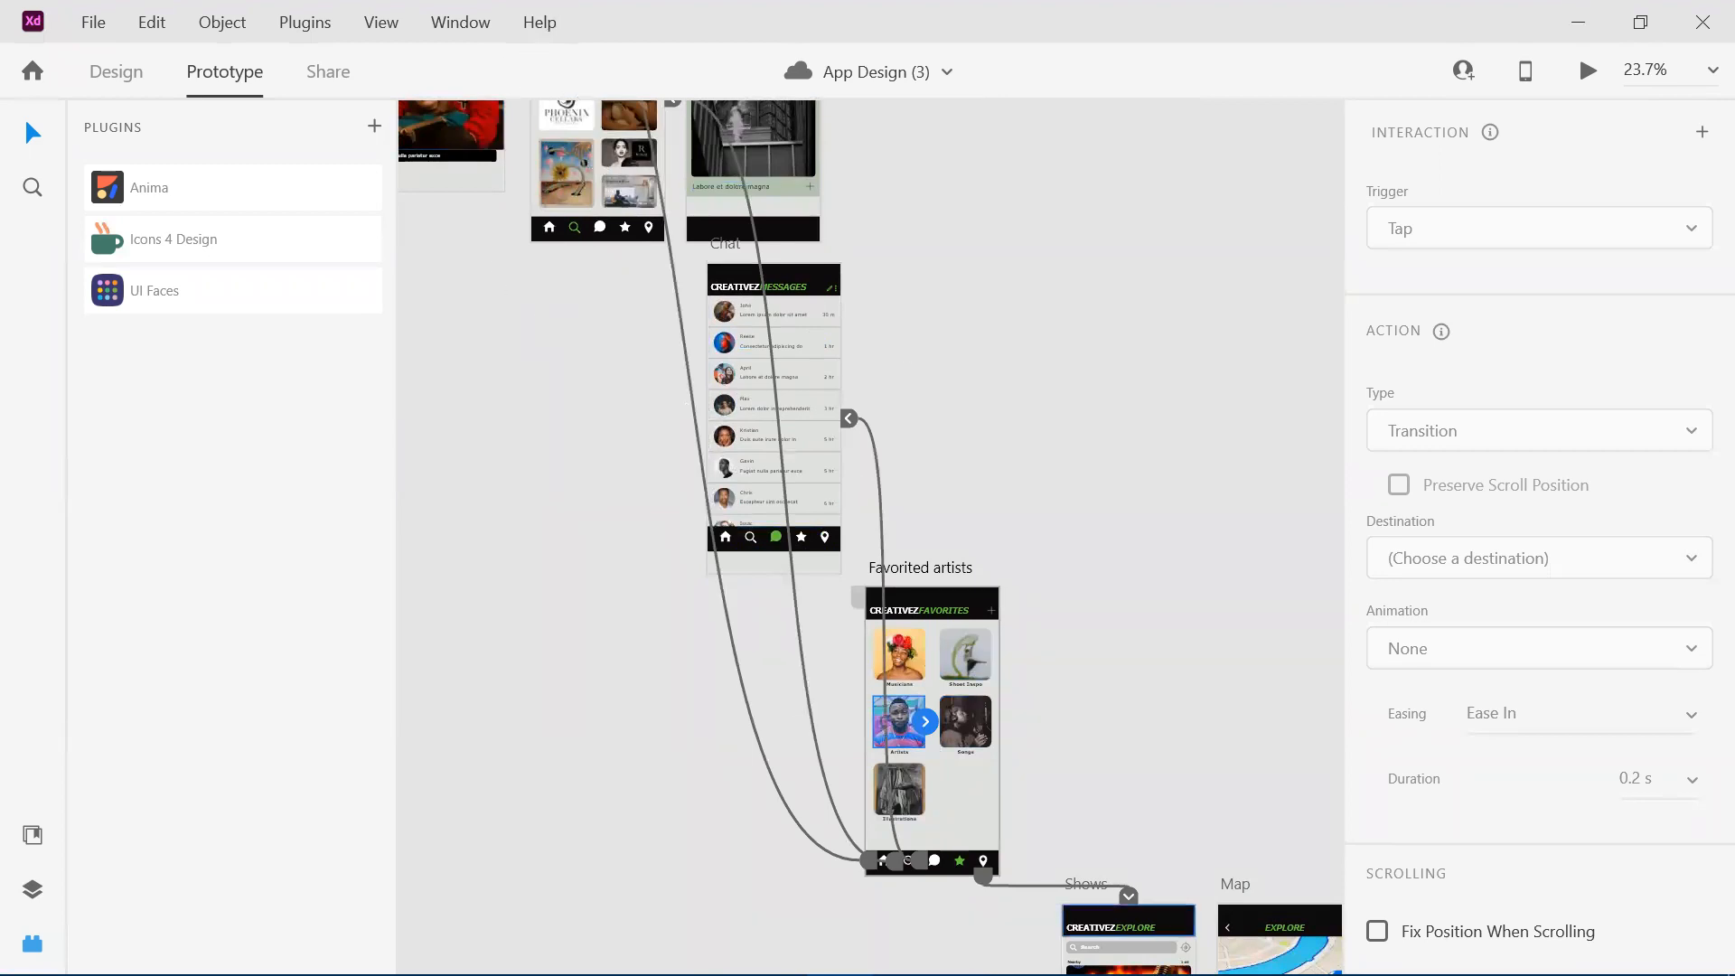
pyautogui.hscroll(4, 1059, 557)
pyautogui.scroll(-4, 1059, 557)
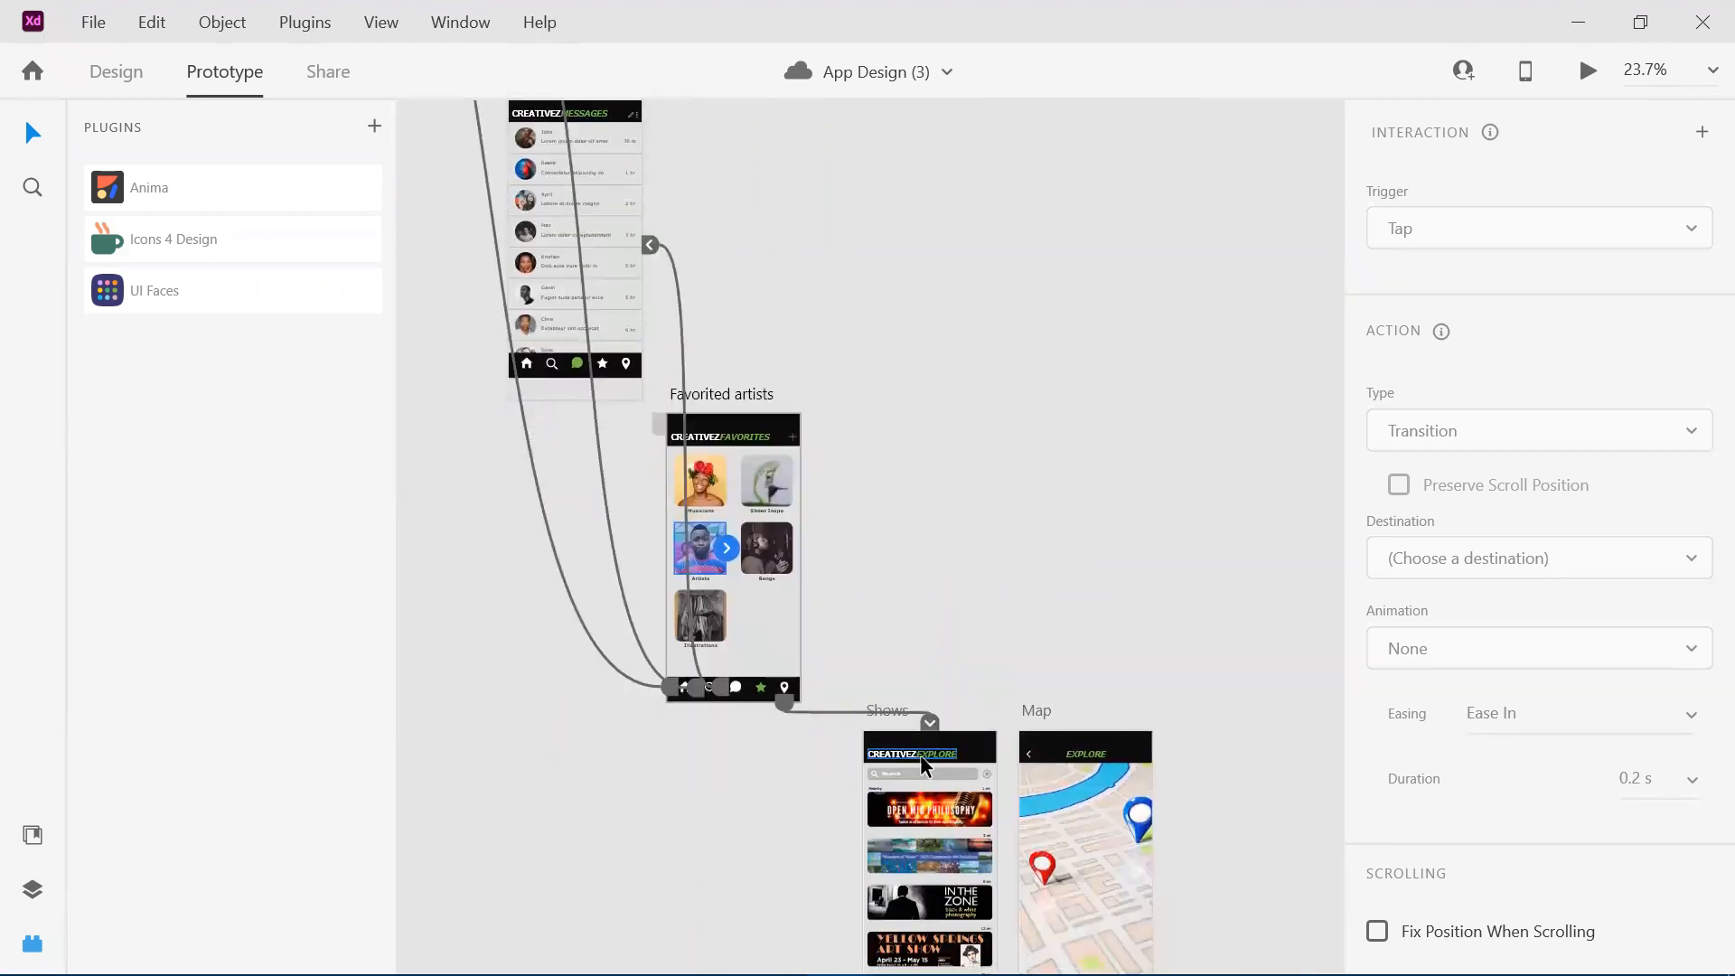
pyautogui.click(924, 789)
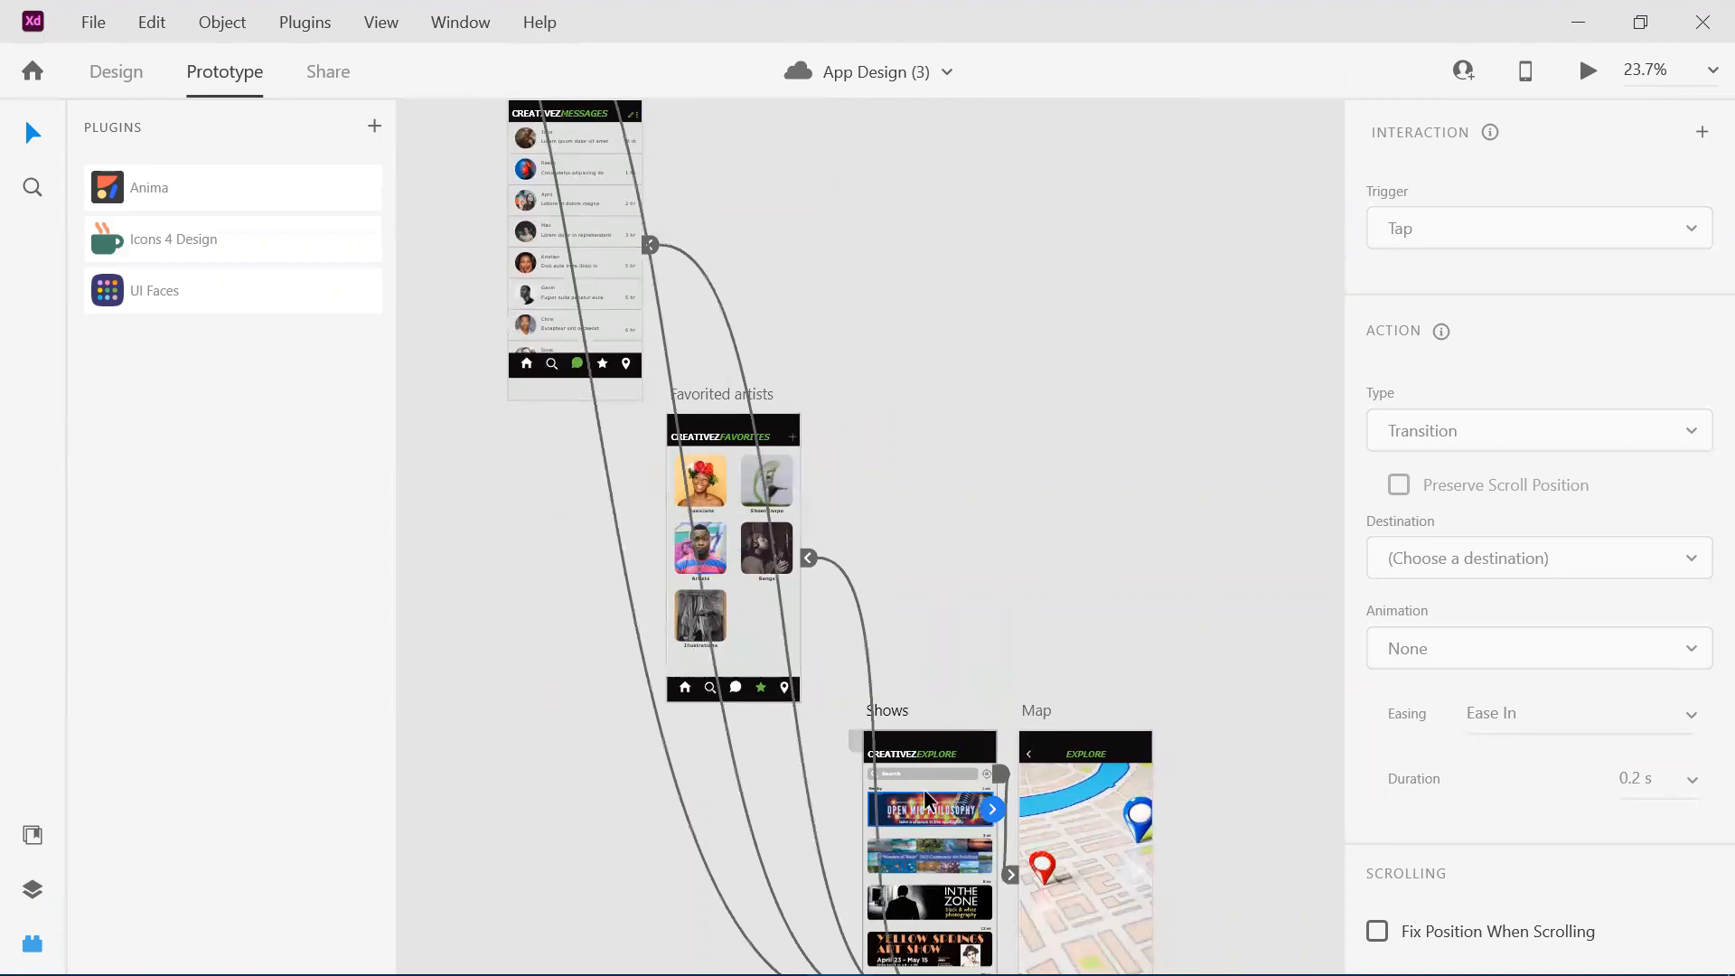
pyautogui.click(1119, 780)
# Review the arrangement of artboards from the Home row down to Shows and Map.
pyautogui.scroll(6, 1068, 492)
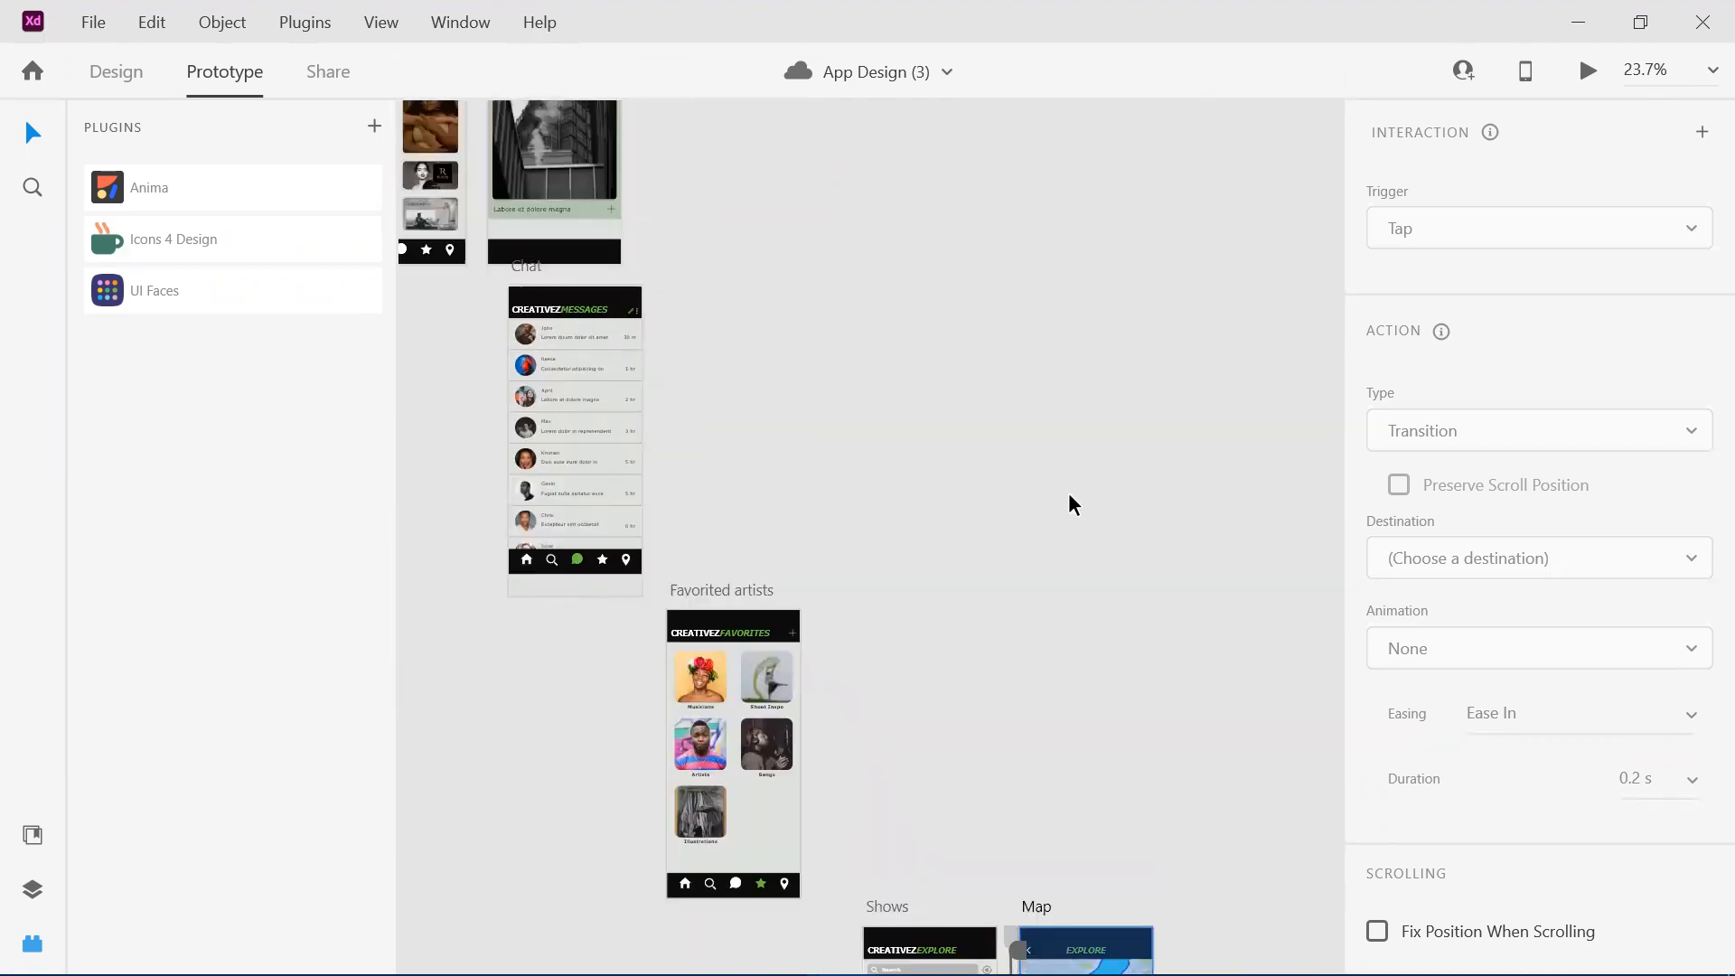
pyautogui.hscroll(-2, 1069, 496)
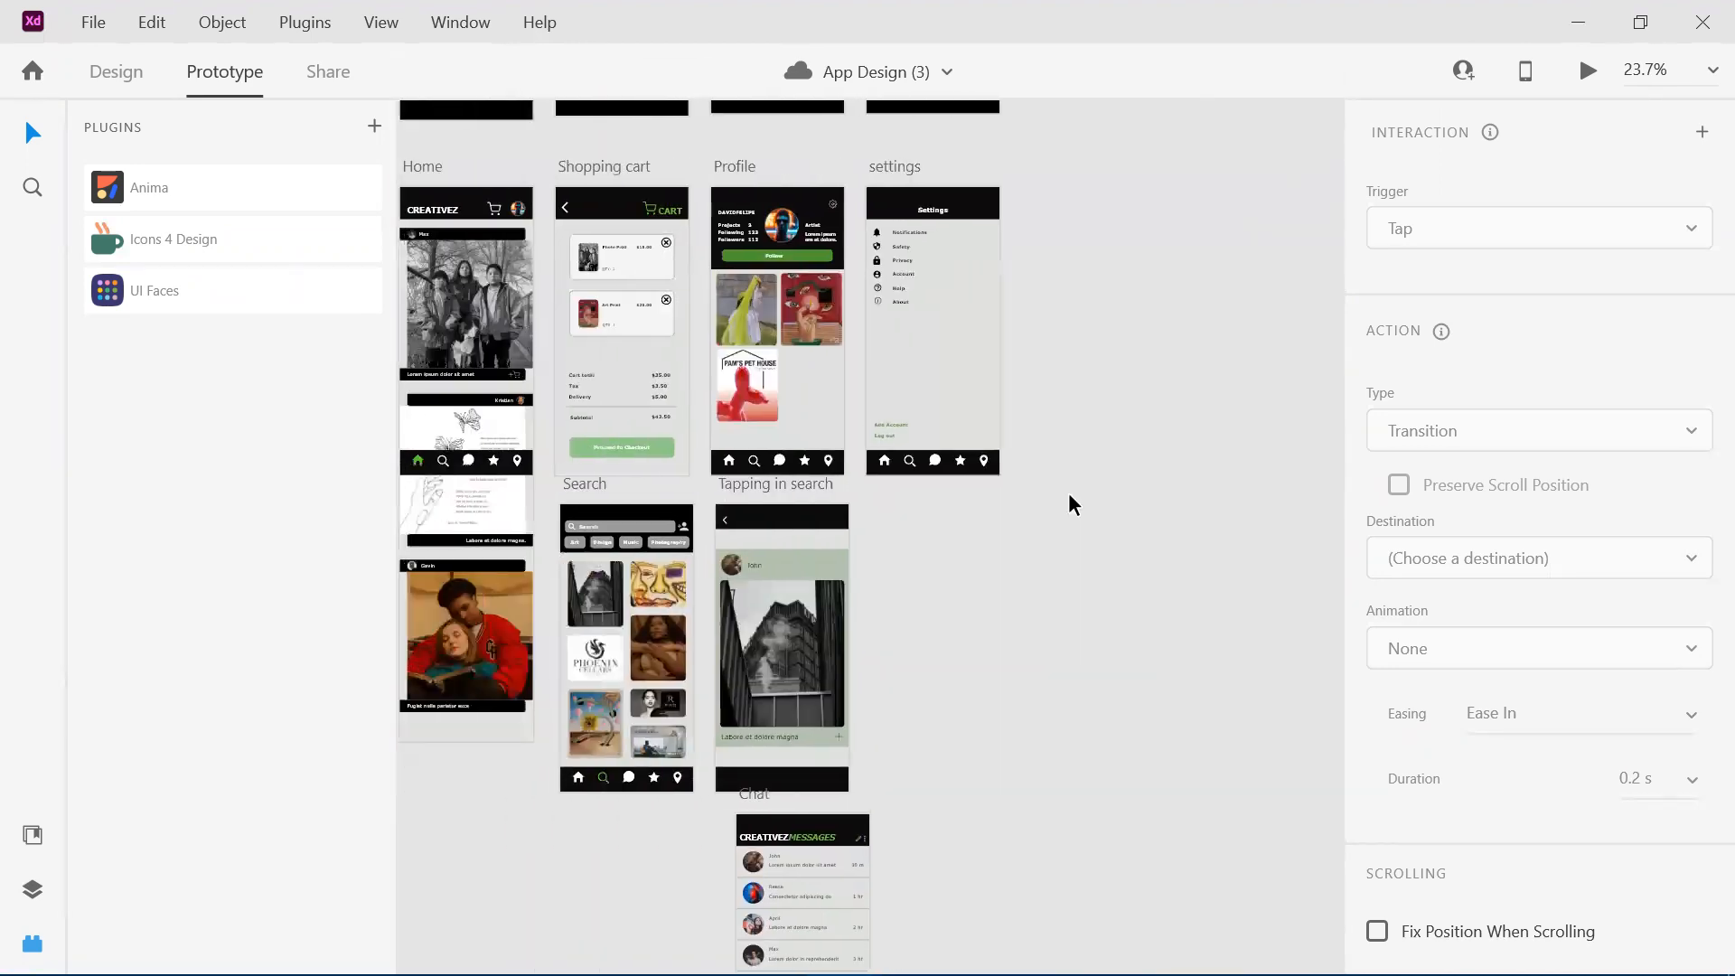
pyautogui.keyDown('ctrl'); pyautogui.scroll(-2, 1069, 496); pyautogui.keyUp('ctrl')
pyautogui.scroll(-2, 1069, 496)
pyautogui.scroll(-3, 1068, 492)
pyautogui.hscroll(1, 1069, 492)
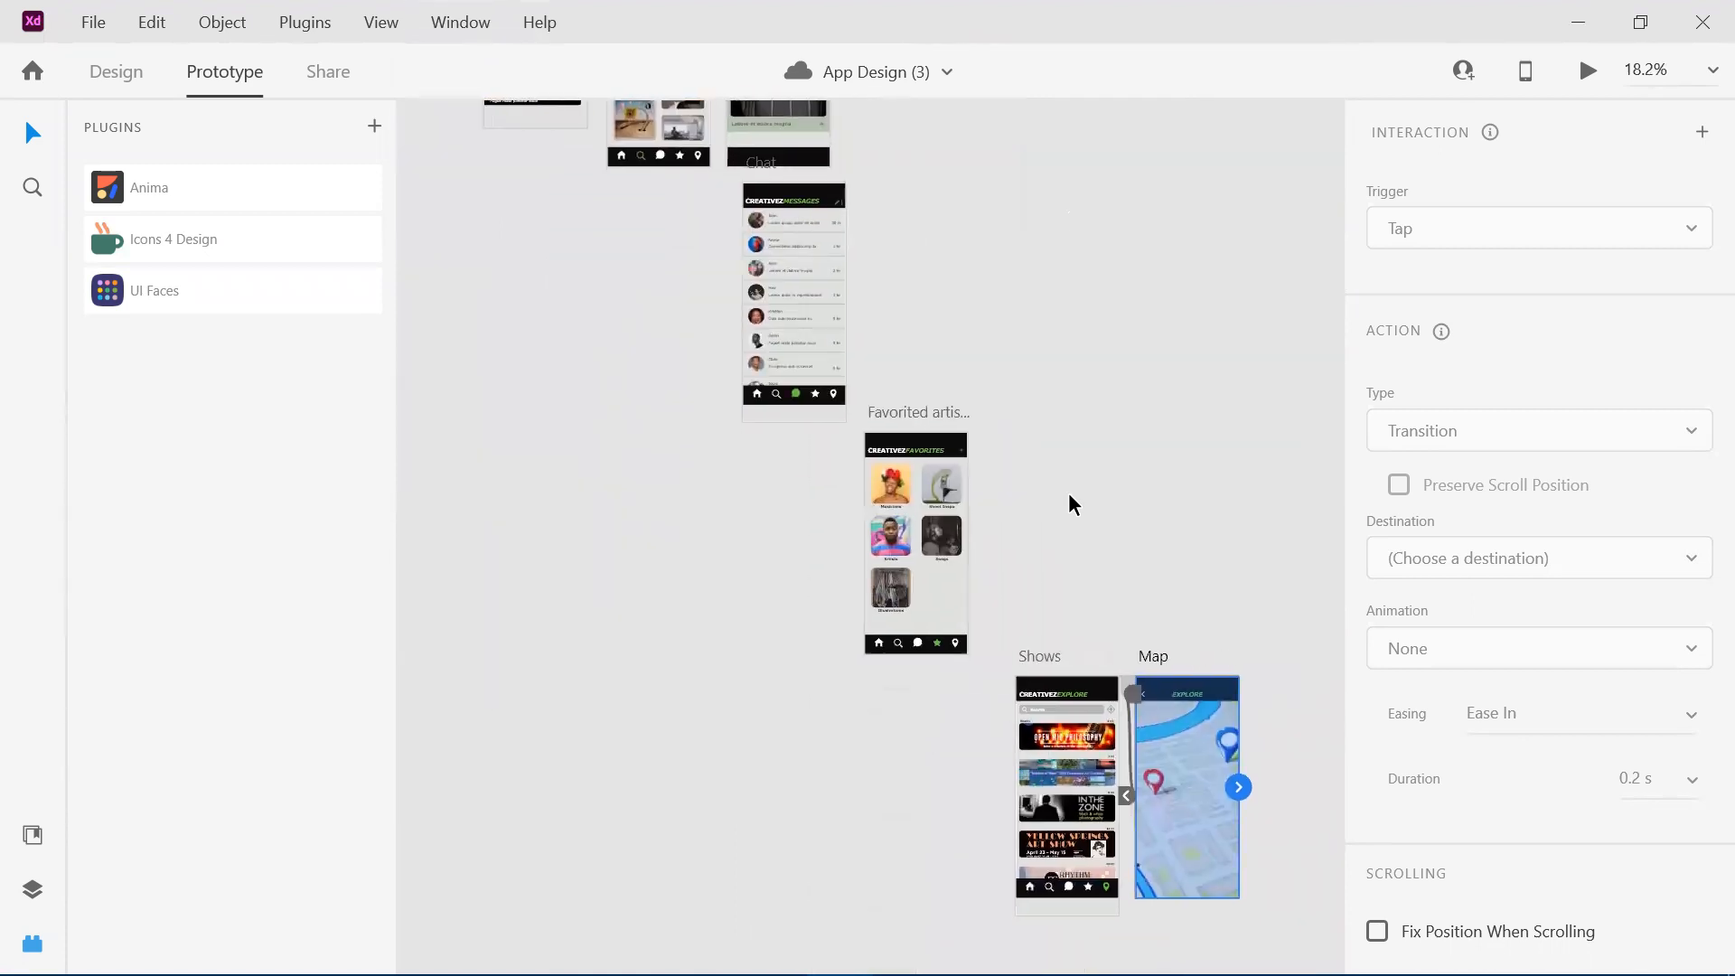
pyautogui.scroll(4, 880, 398)
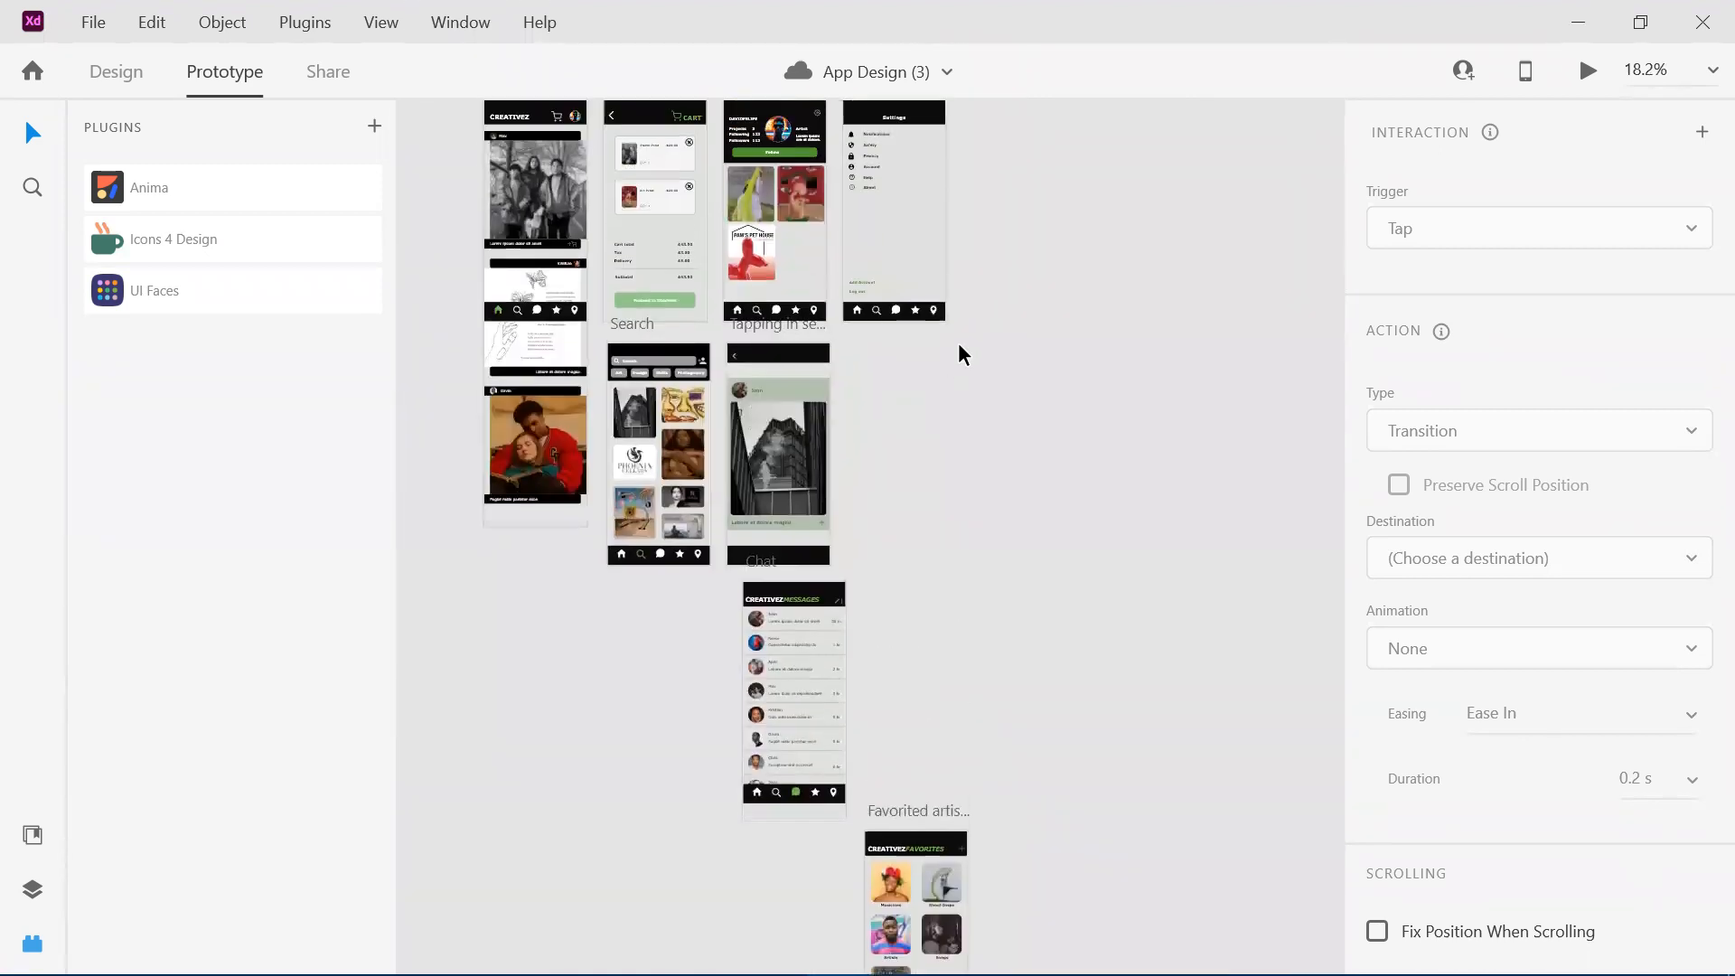
# Select the settings, Profile, Shopping cart and Home artboards in turn to compare their outgoing links.
pyautogui.click(893, 183)
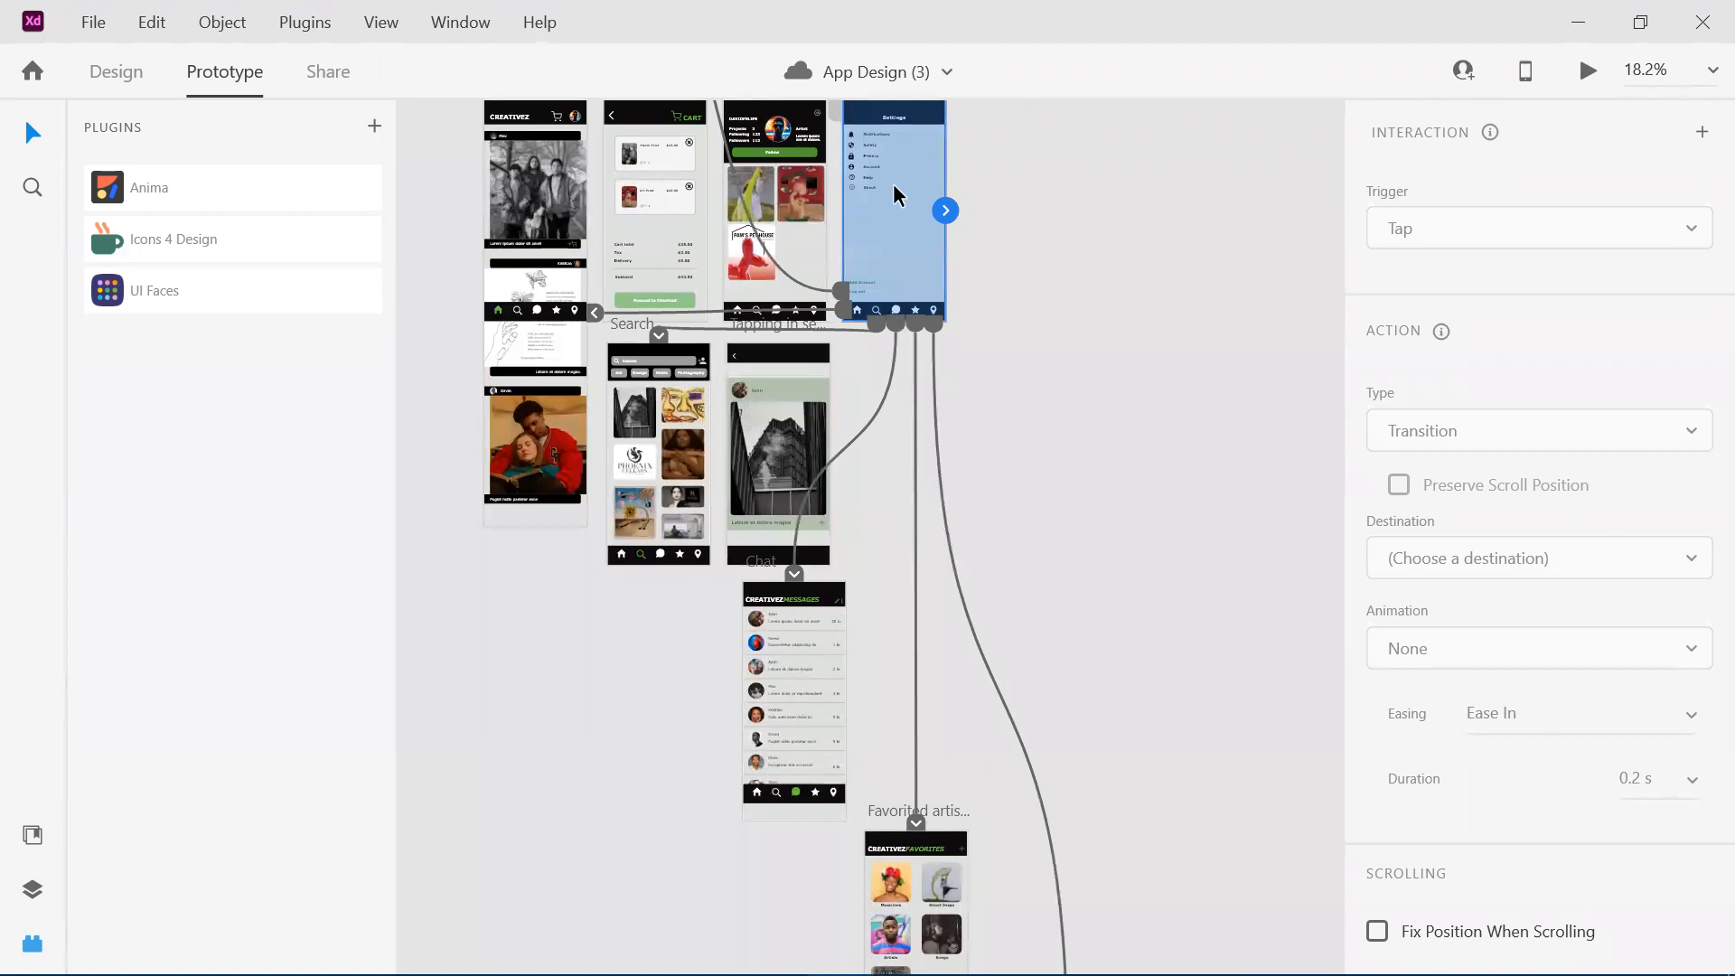
pyautogui.scroll(1, 893, 183)
pyautogui.scroll(3, 893, 182)
pyautogui.click(811, 388)
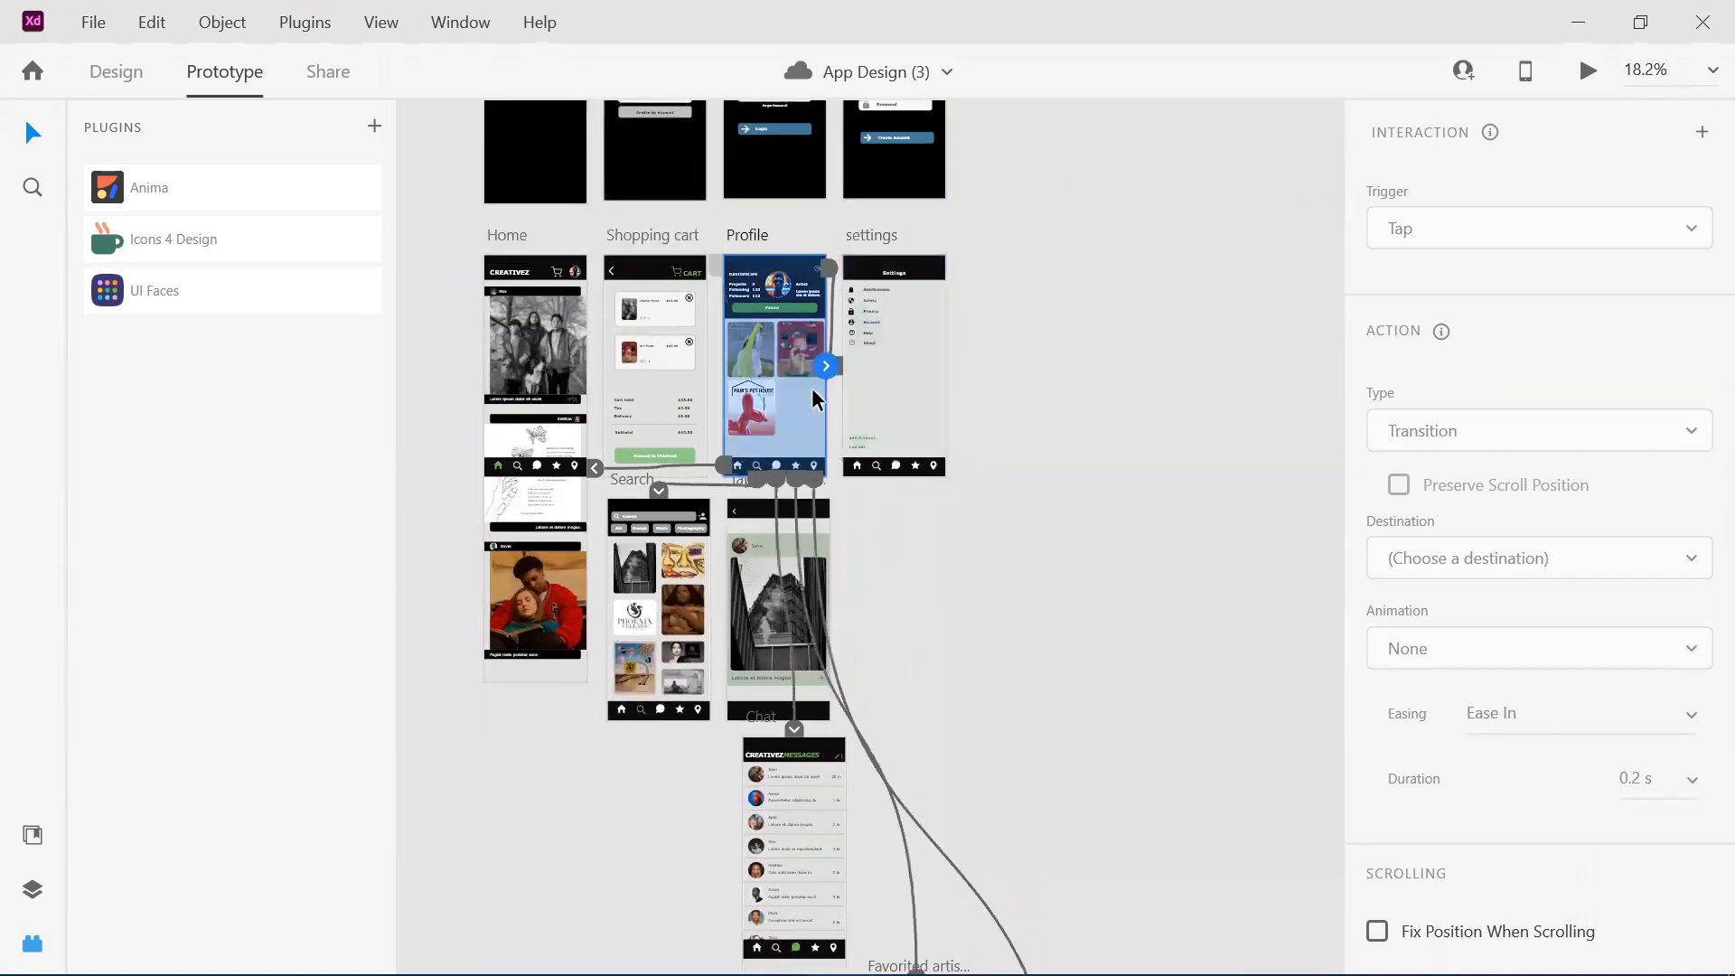
pyautogui.click(694, 398)
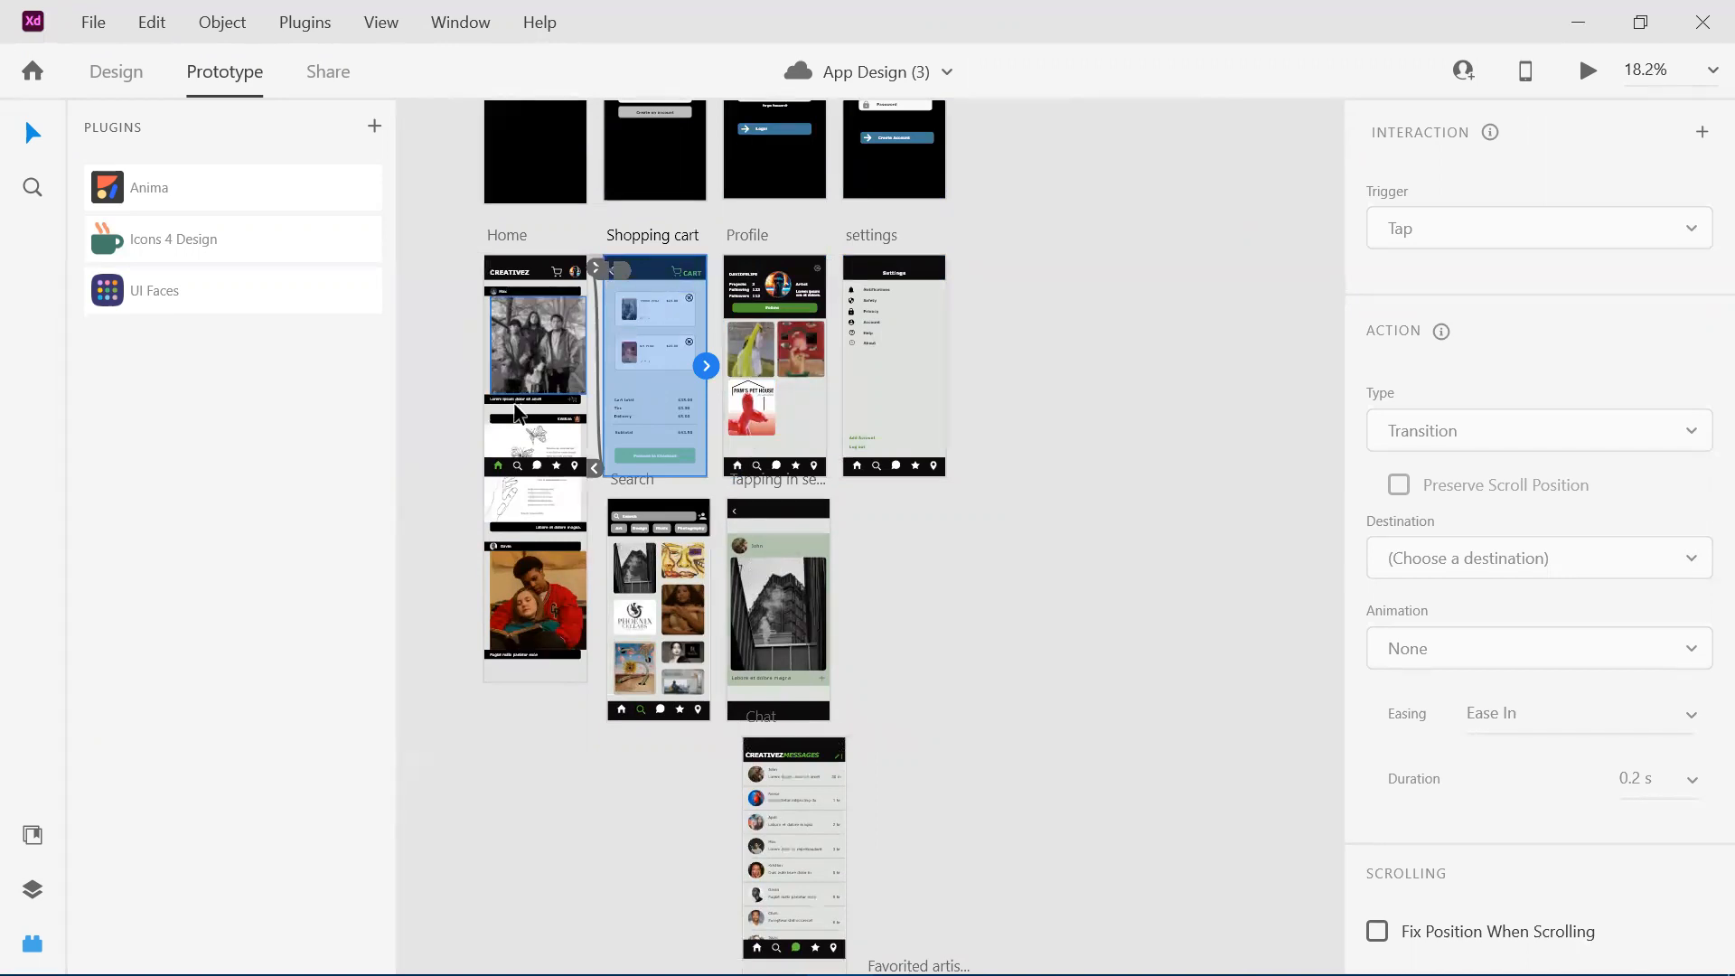
pyautogui.click(553, 409)
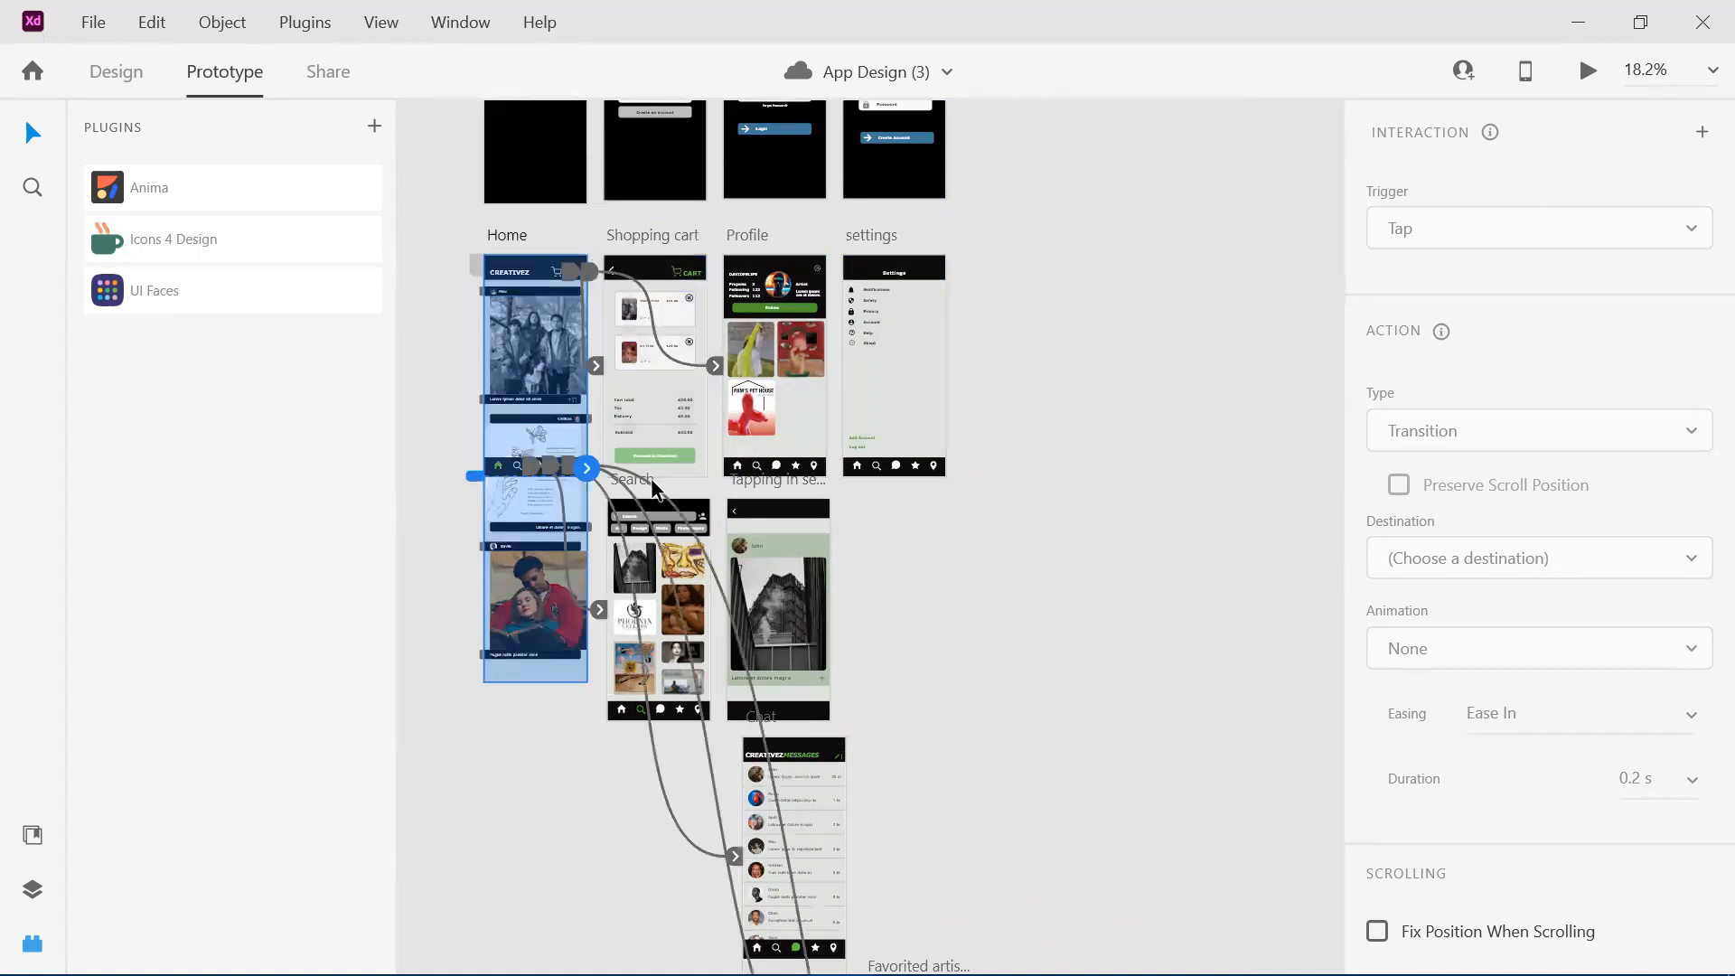
# Recheck the links of the Profile and settings artboards and the first Login/Make Account artboard's interaction.
pyautogui.scroll(3, 732, 588)
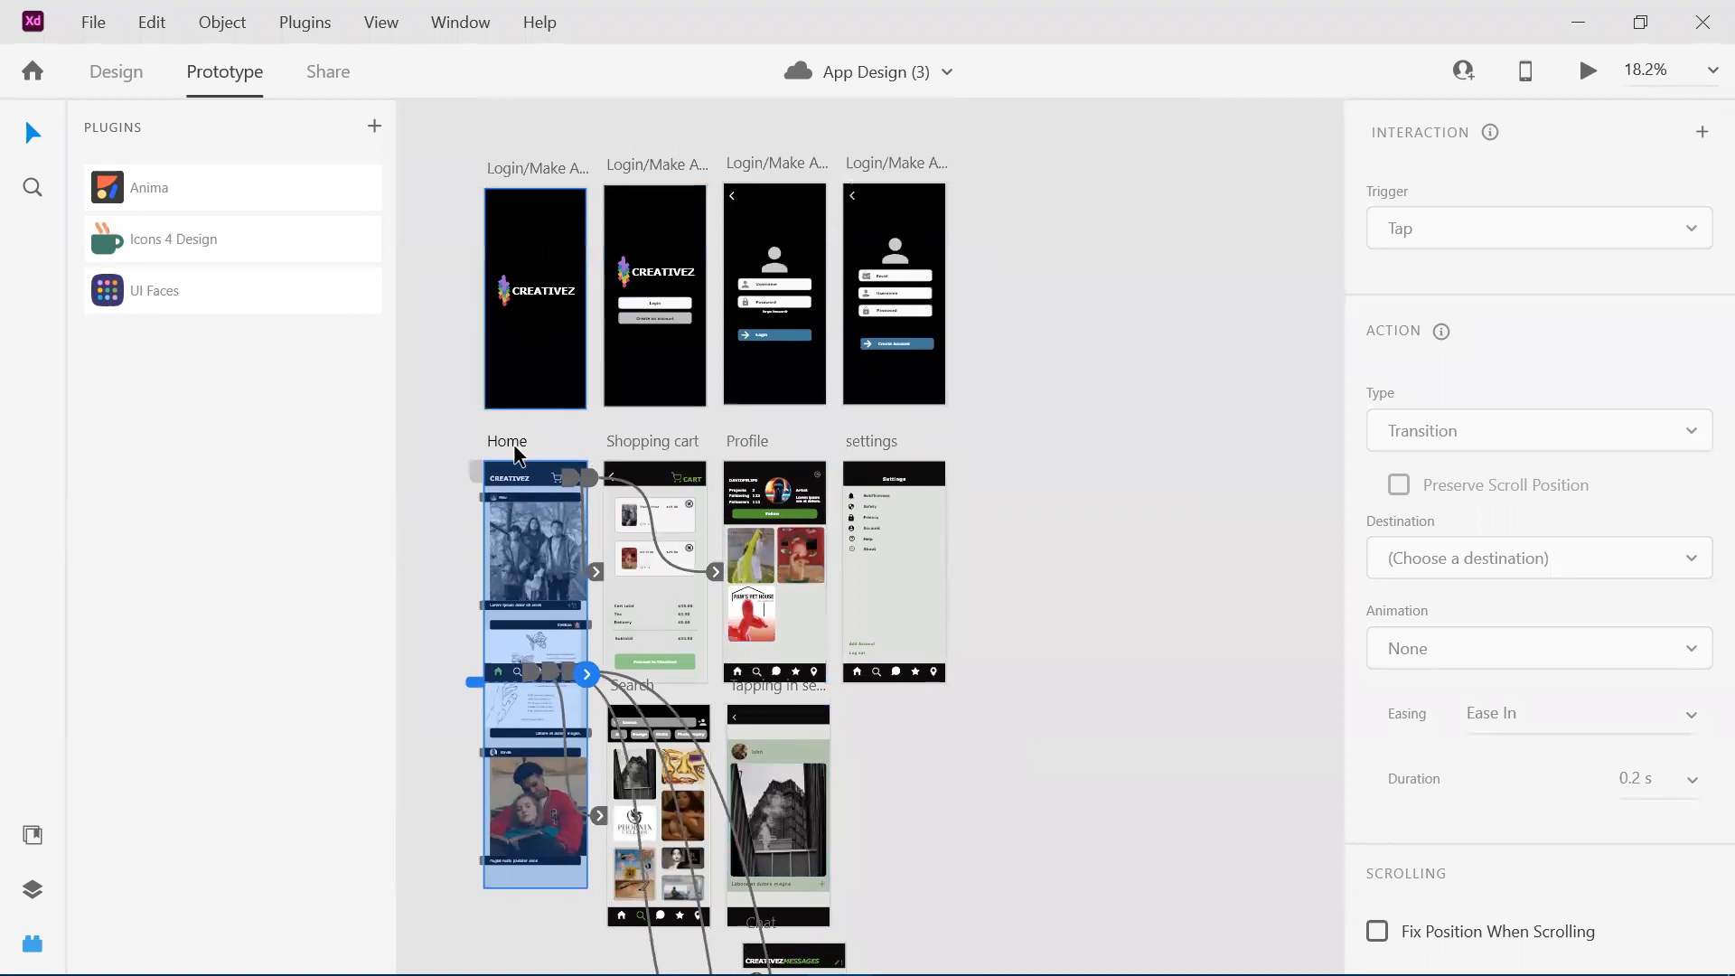
pyautogui.click(777, 540)
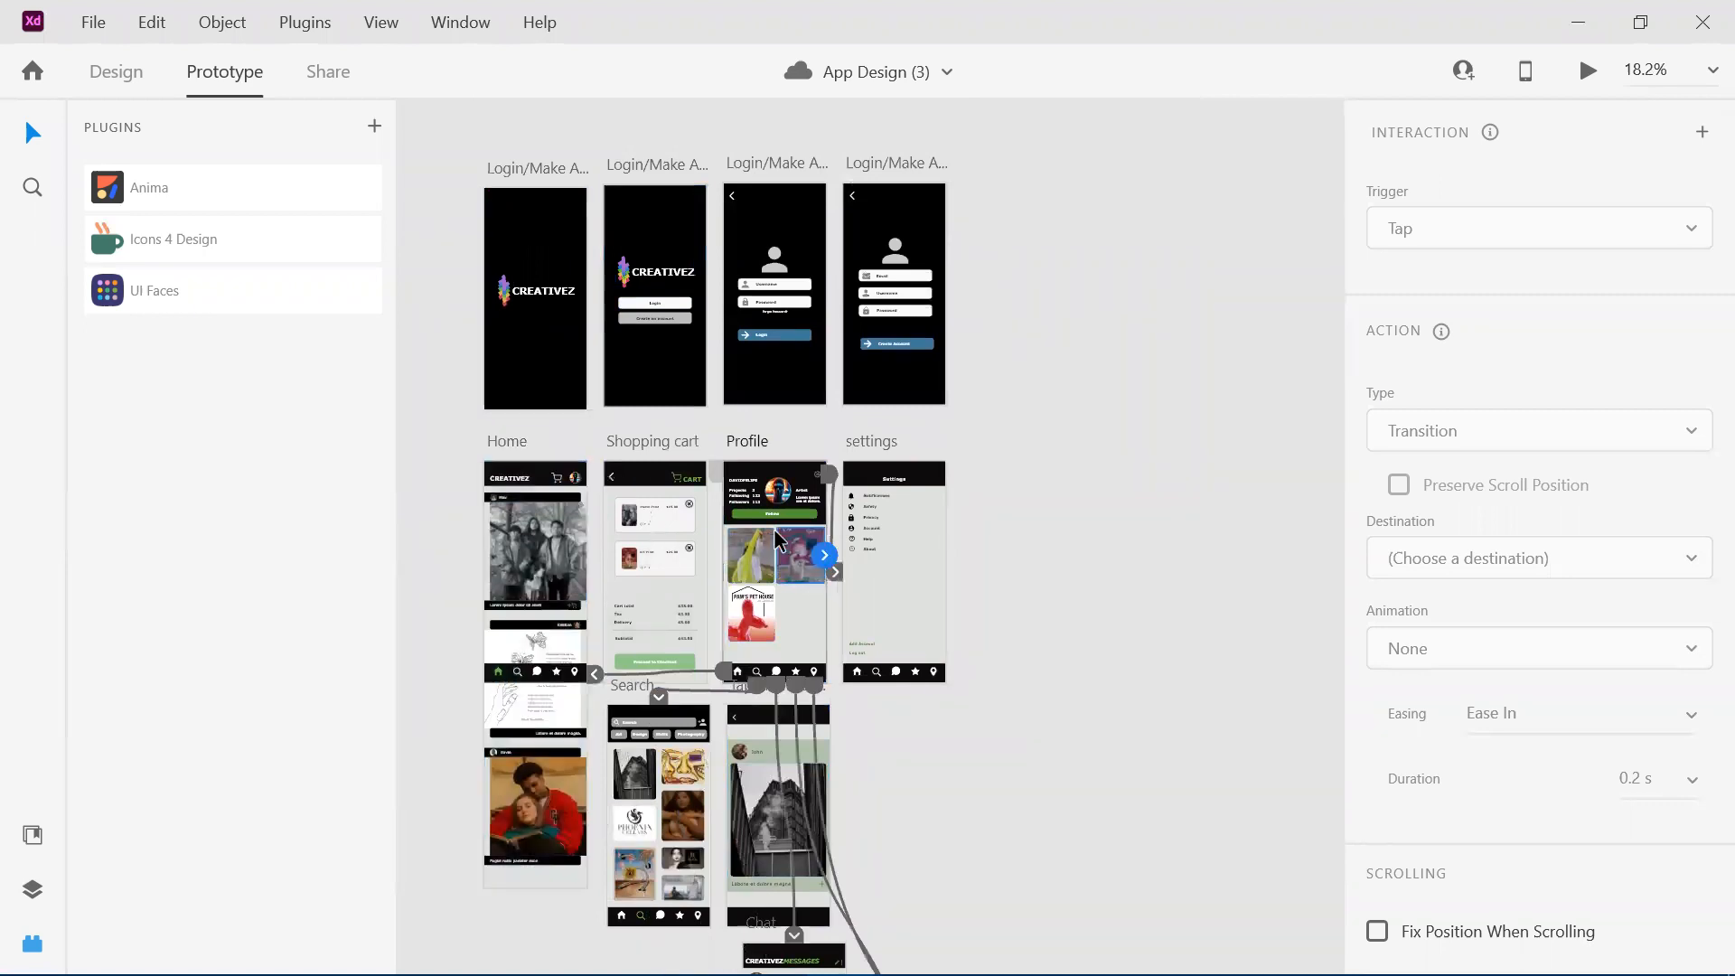
pyautogui.click(914, 584)
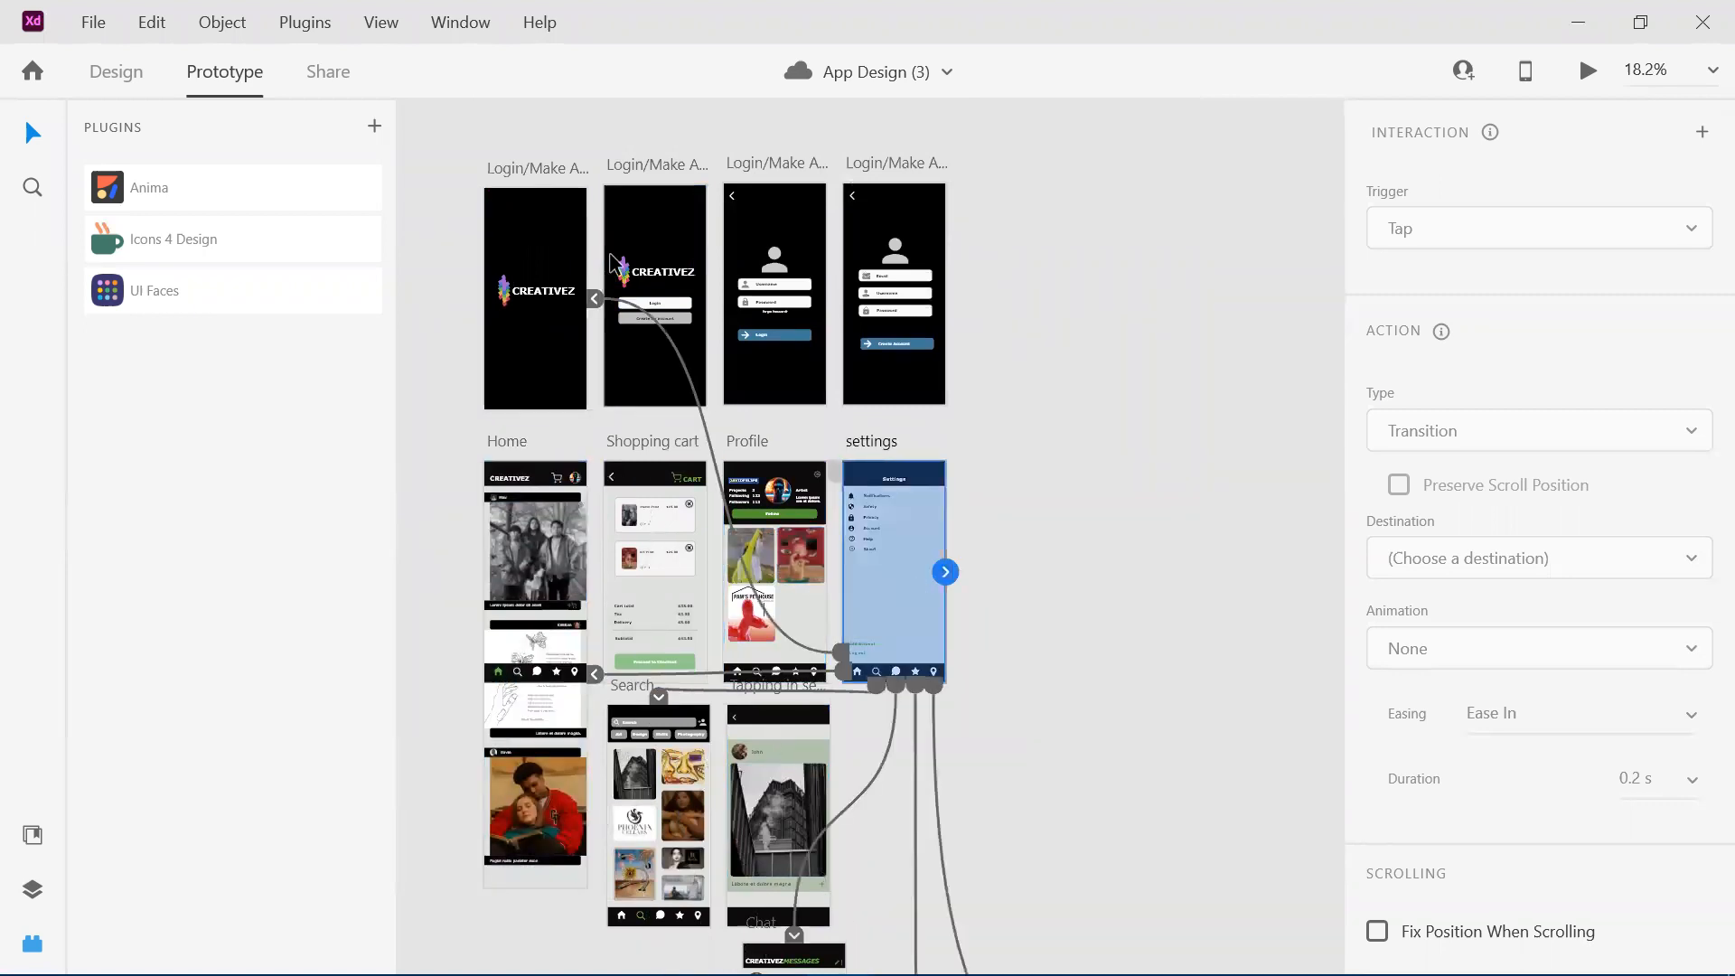
pyautogui.click(558, 249)
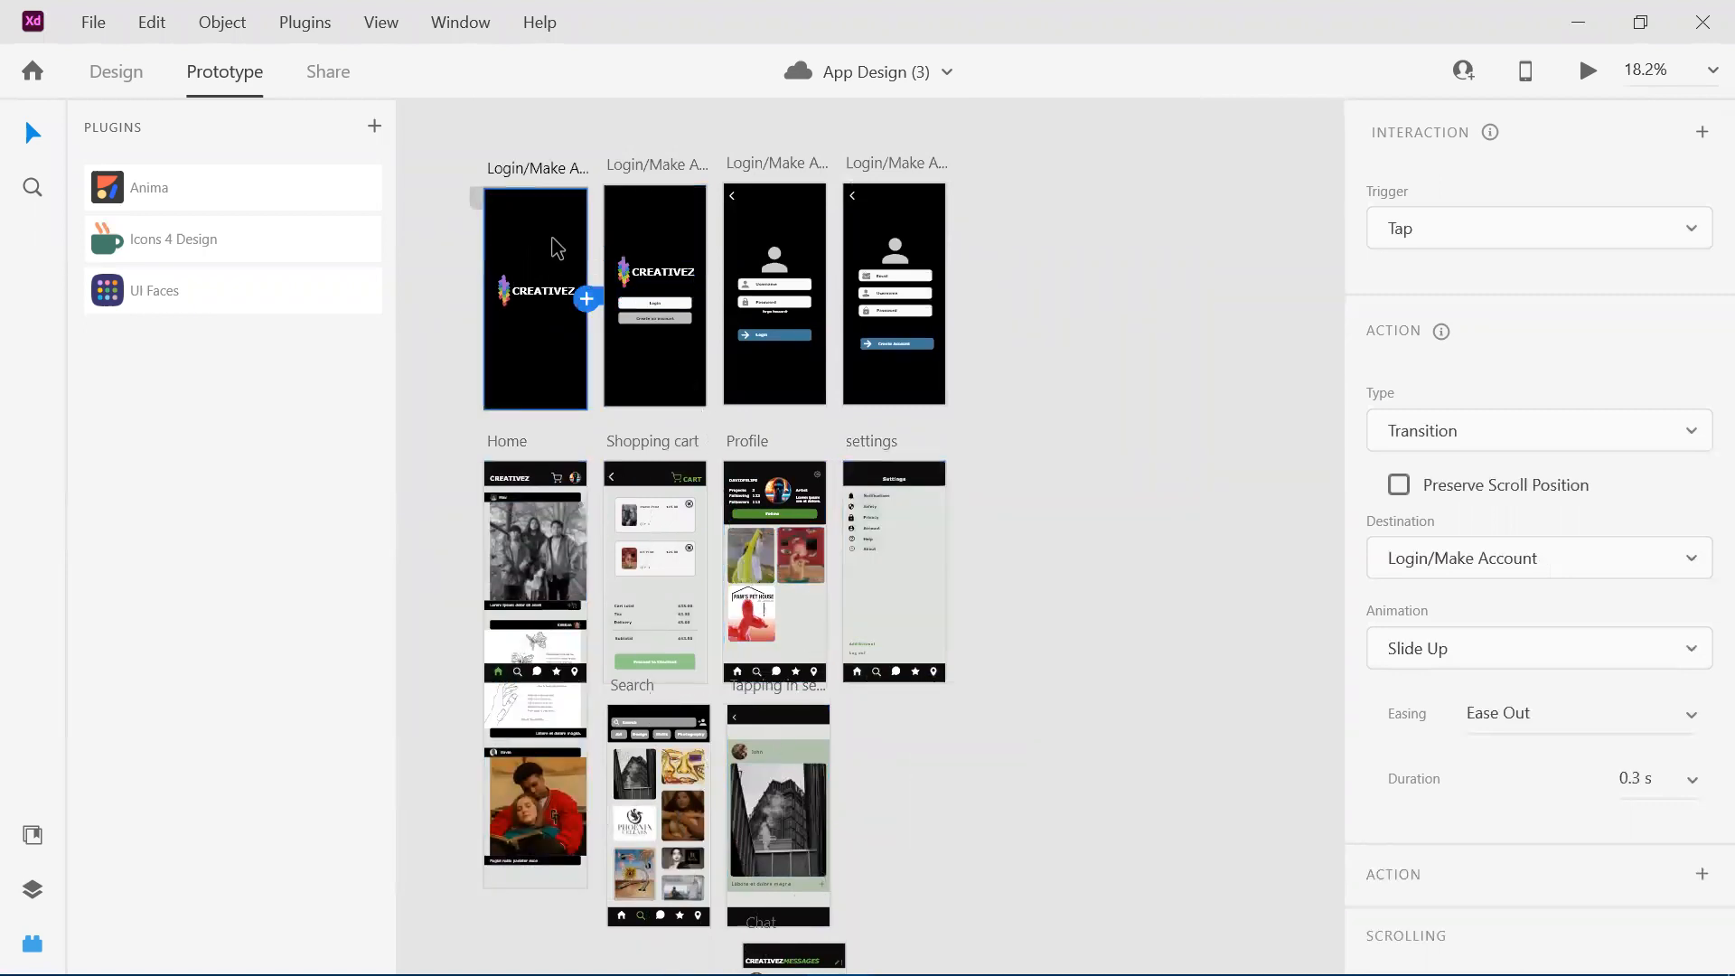
# Select the second, third and fourth Login/Make Account artboards in turn to inspect their outgoing links.
pyautogui.click(674, 232)
pyautogui.click(821, 244)
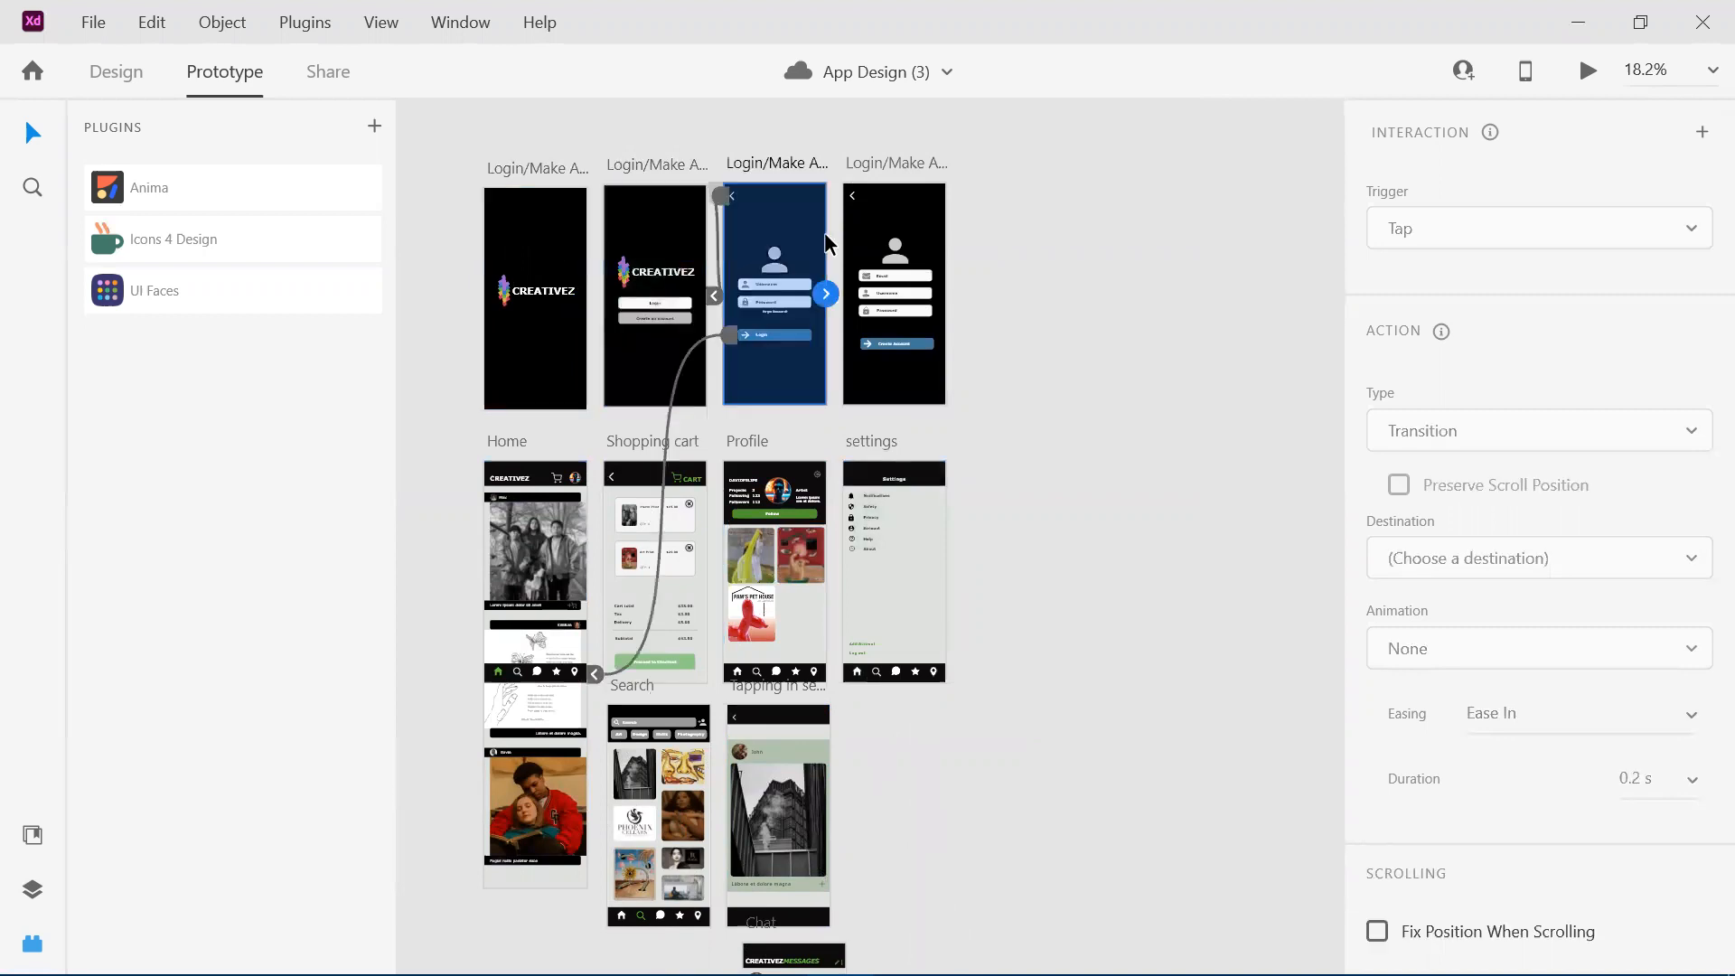
pyautogui.click(917, 244)
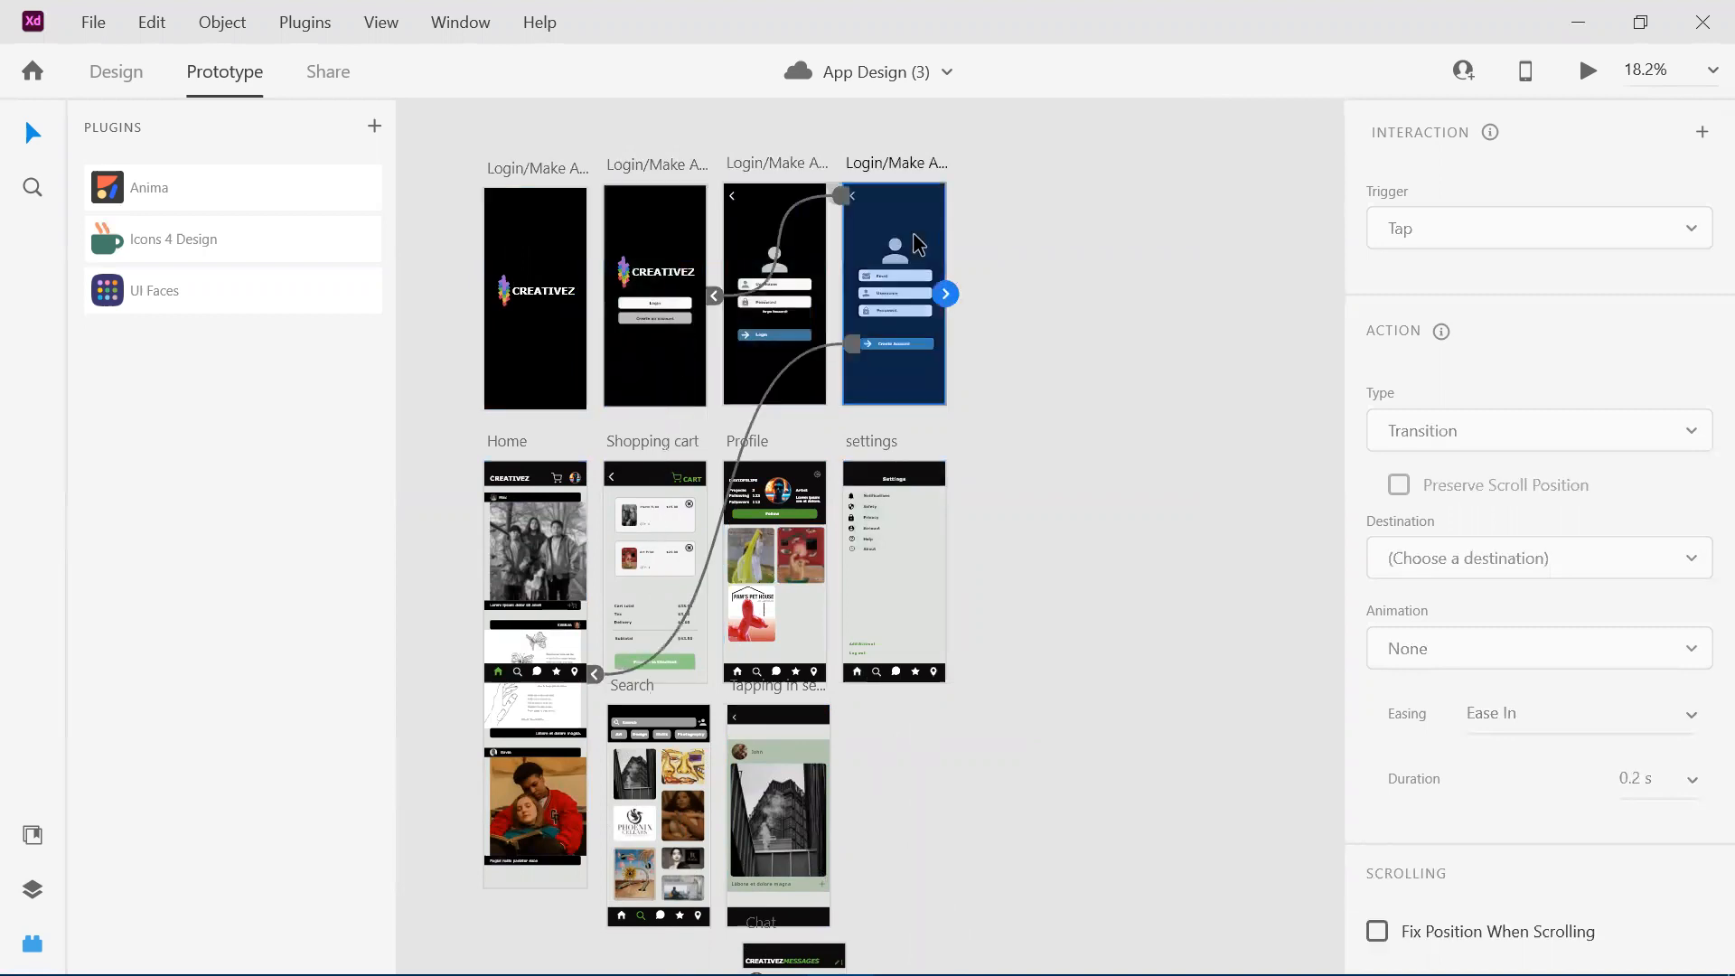
# Examine the Search artboard's search bar, category filters and image grid up close, along with the neighbouring Tapping in search artboard.
pyautogui.scroll(-1, 636, 347)
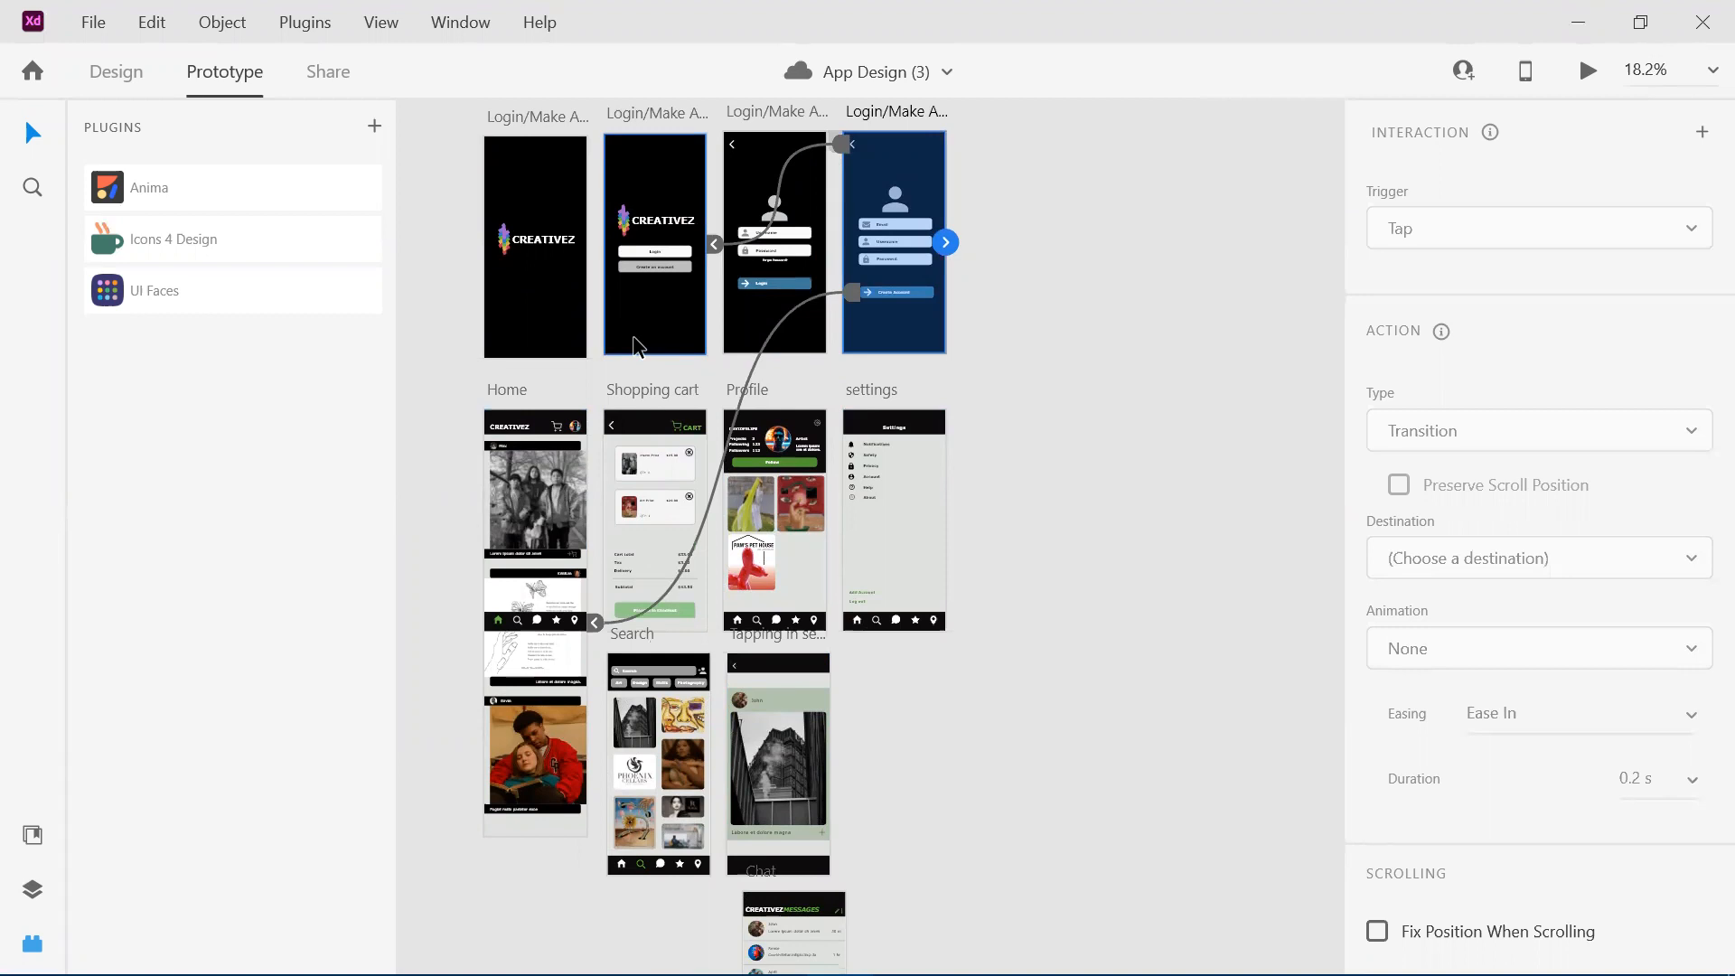
pyautogui.scroll(1, 681, 713)
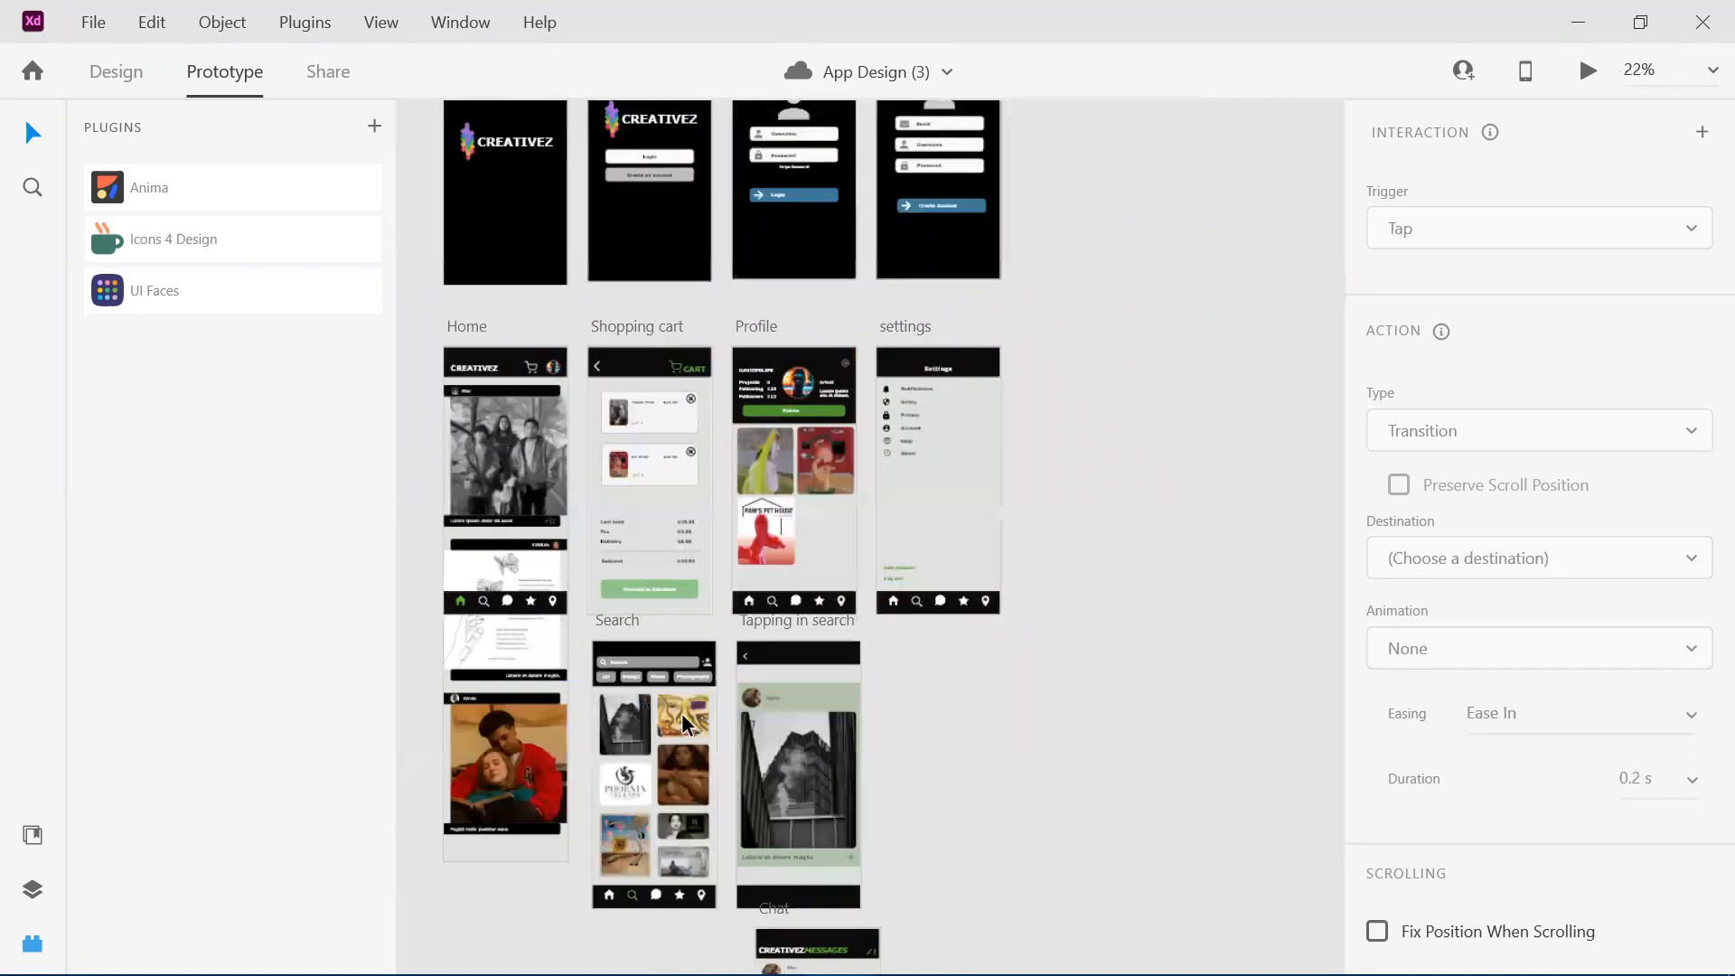
pyautogui.scroll(5, 682, 713)
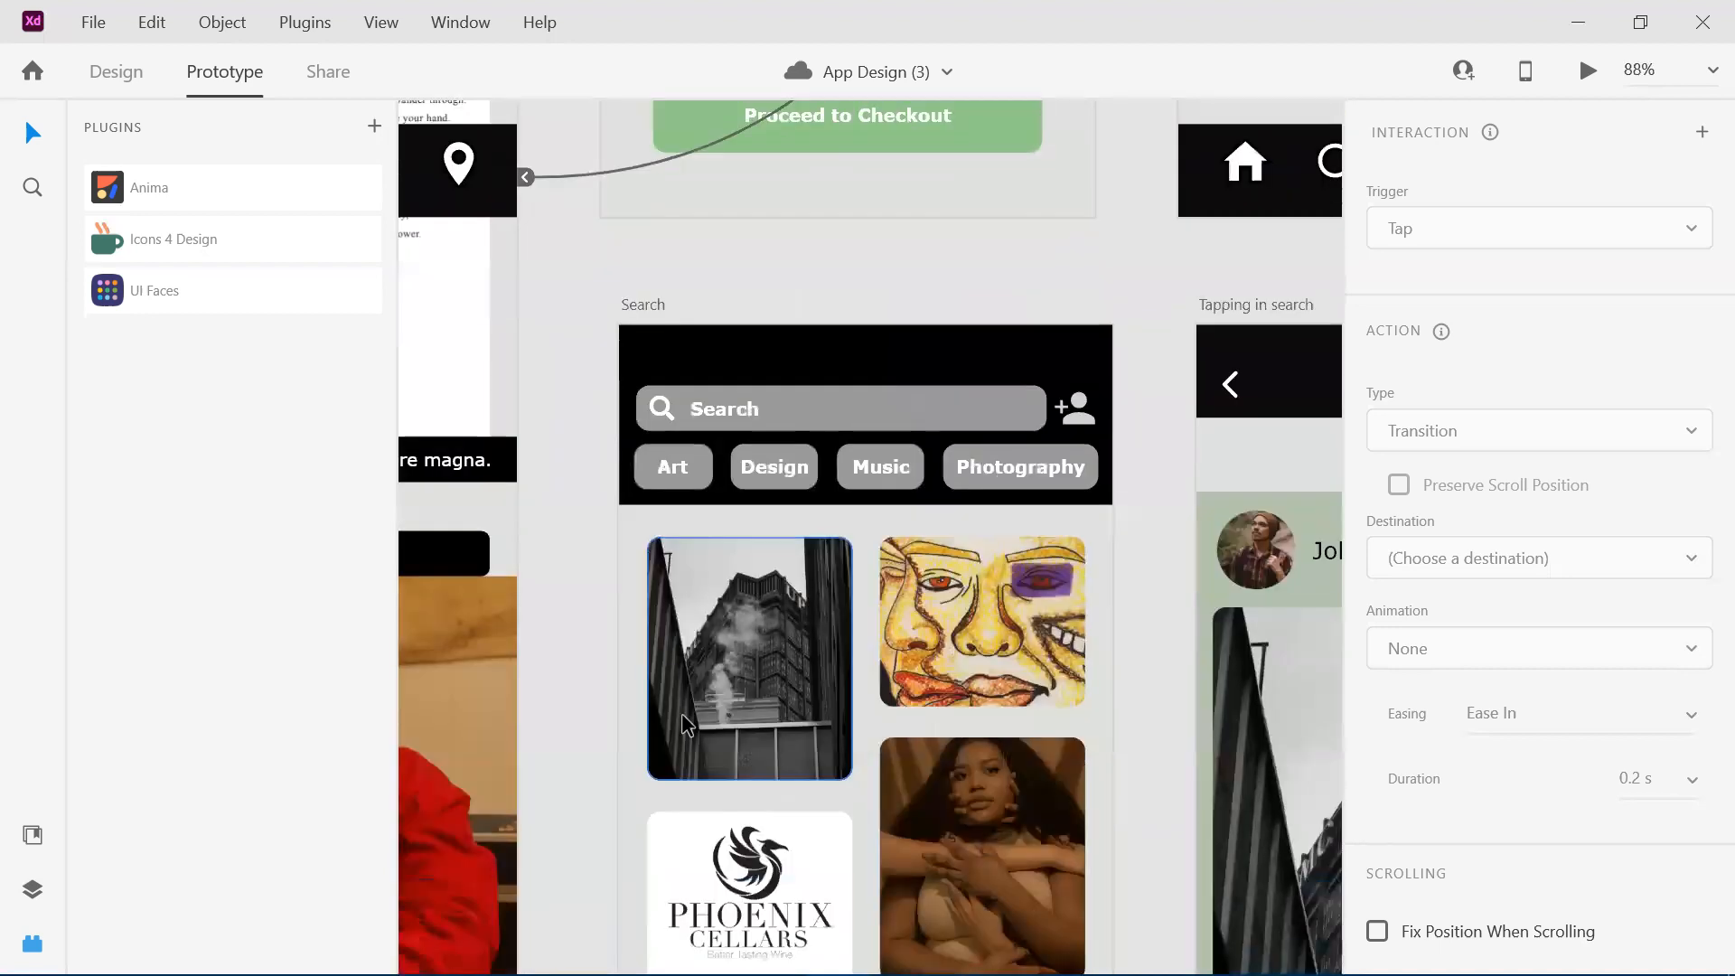
pyautogui.scroll(-1, 684, 723)
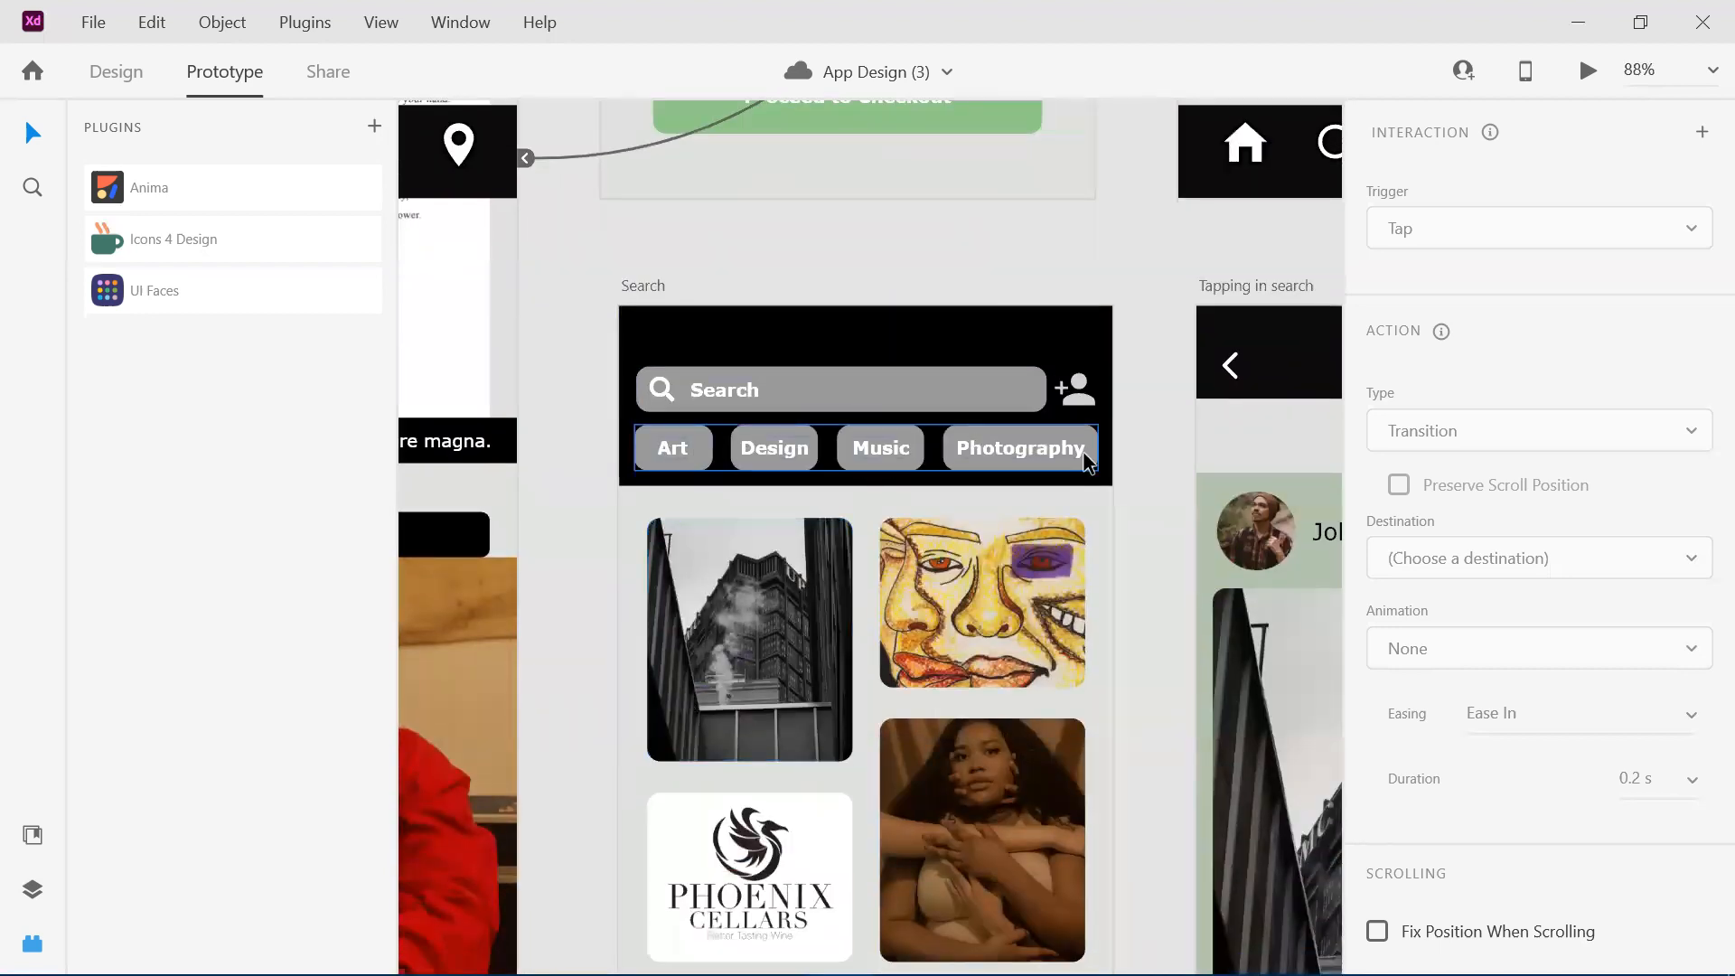
pyautogui.scroll(-5, 1085, 456)
pyautogui.hscroll(3, 1085, 457)
pyautogui.scroll(-1, 1084, 457)
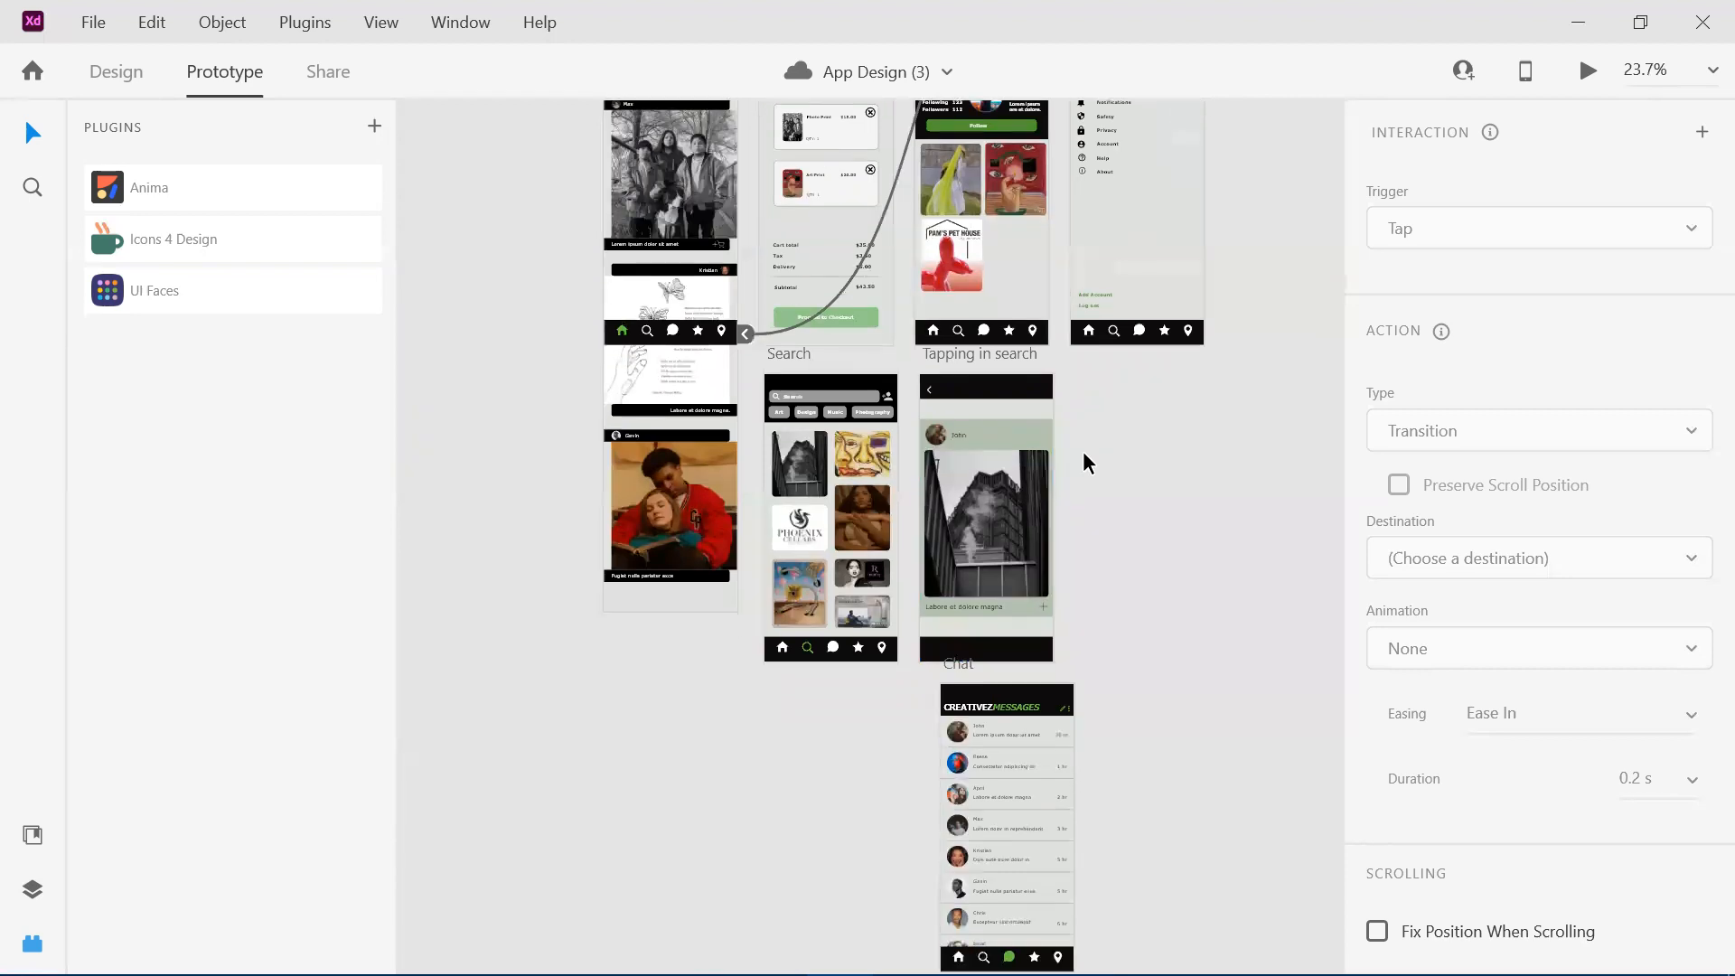
# Review the full artboard layout from the login row down to Shows and Map, and clear the artboard selection.
pyautogui.scroll(3, 1084, 456)
pyautogui.scroll(2, 1085, 459)
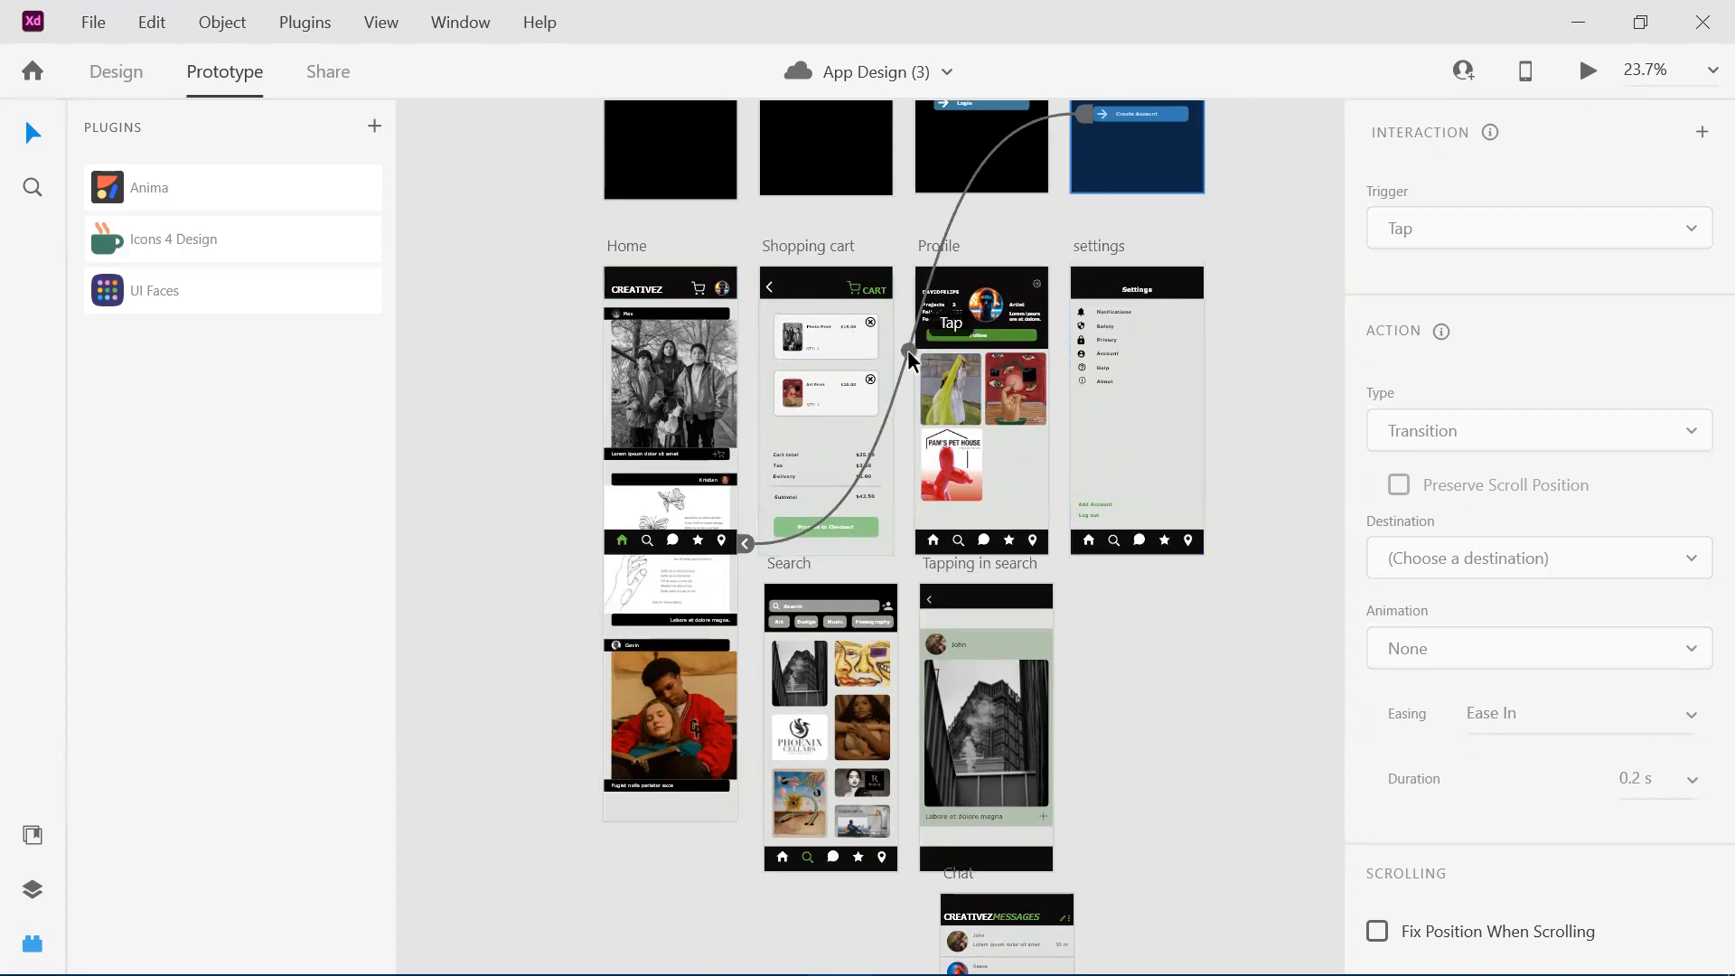
pyautogui.hscroll(3, 670, 306)
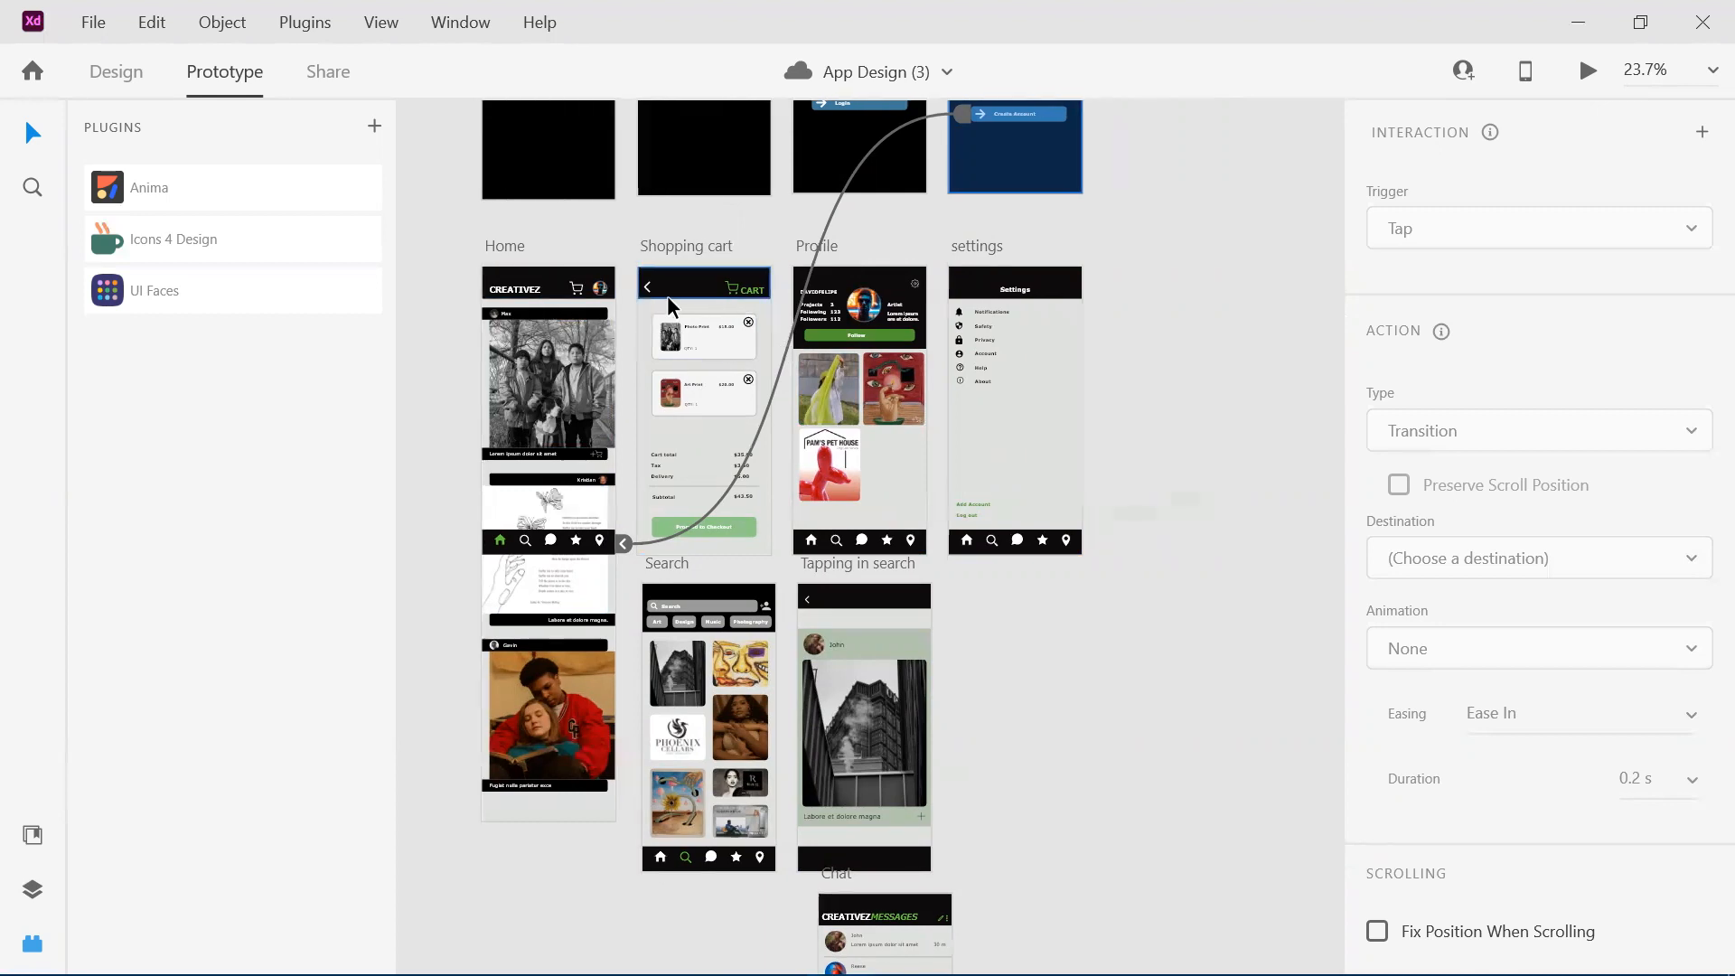
pyautogui.scroll(-3, 667, 295)
pyautogui.scroll(-3, 667, 295)
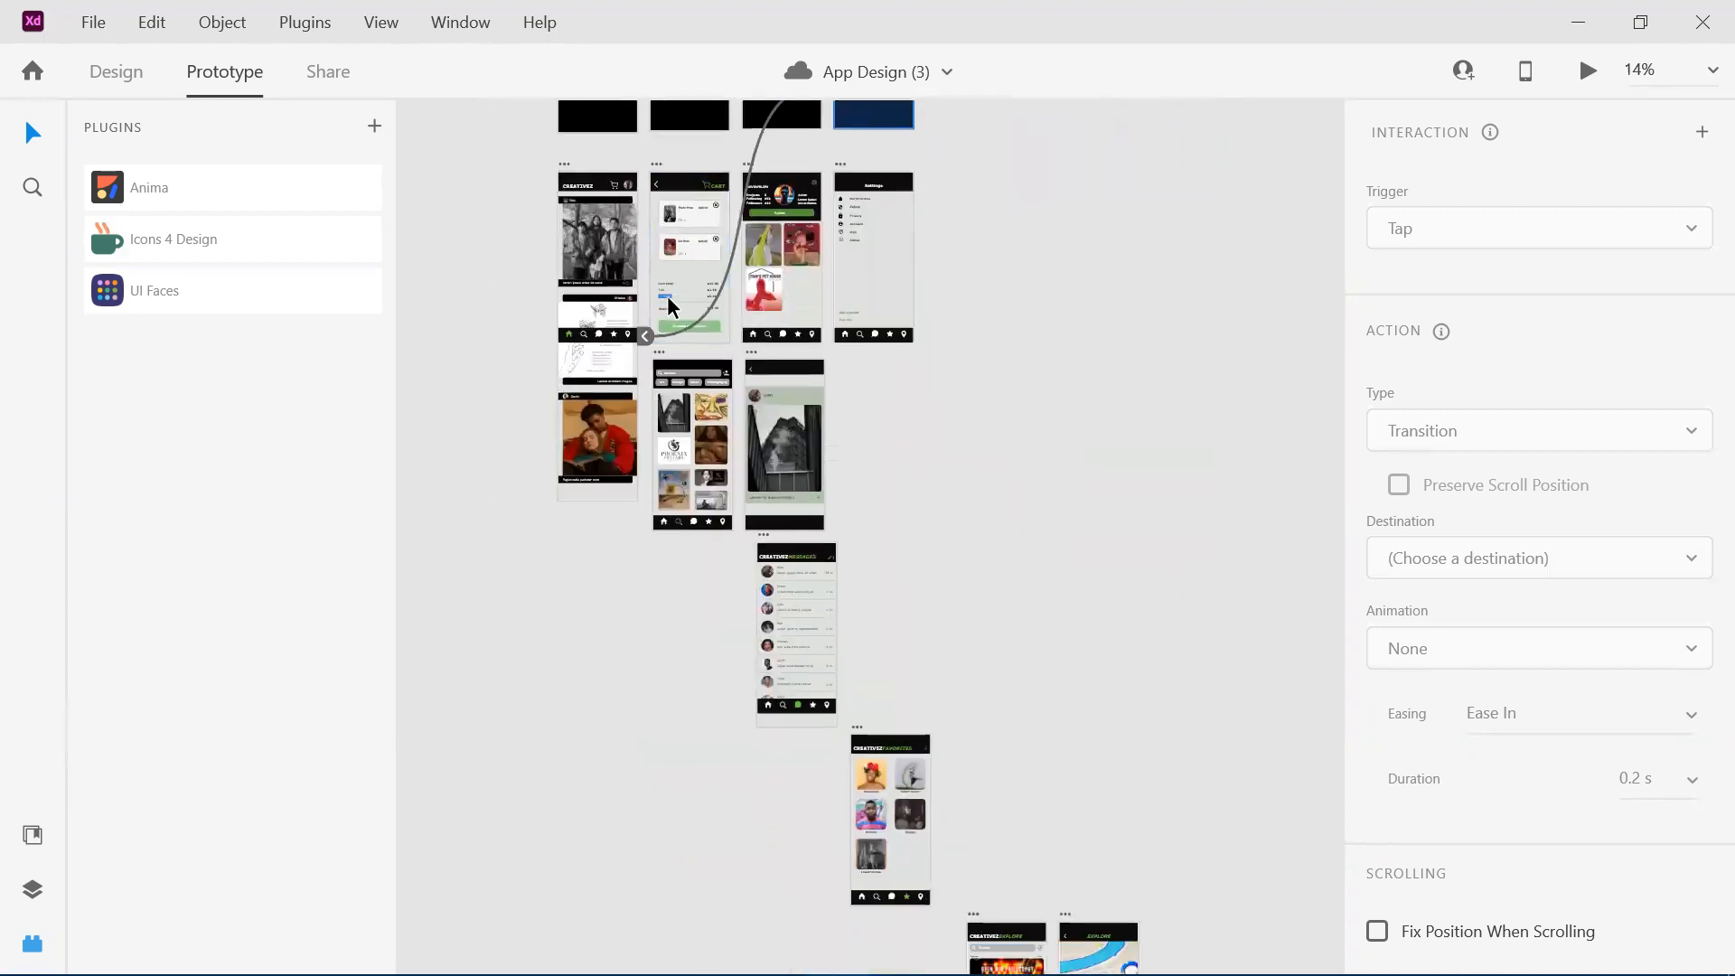
pyautogui.scroll(-5, 667, 296)
pyautogui.scroll(1, 667, 296)
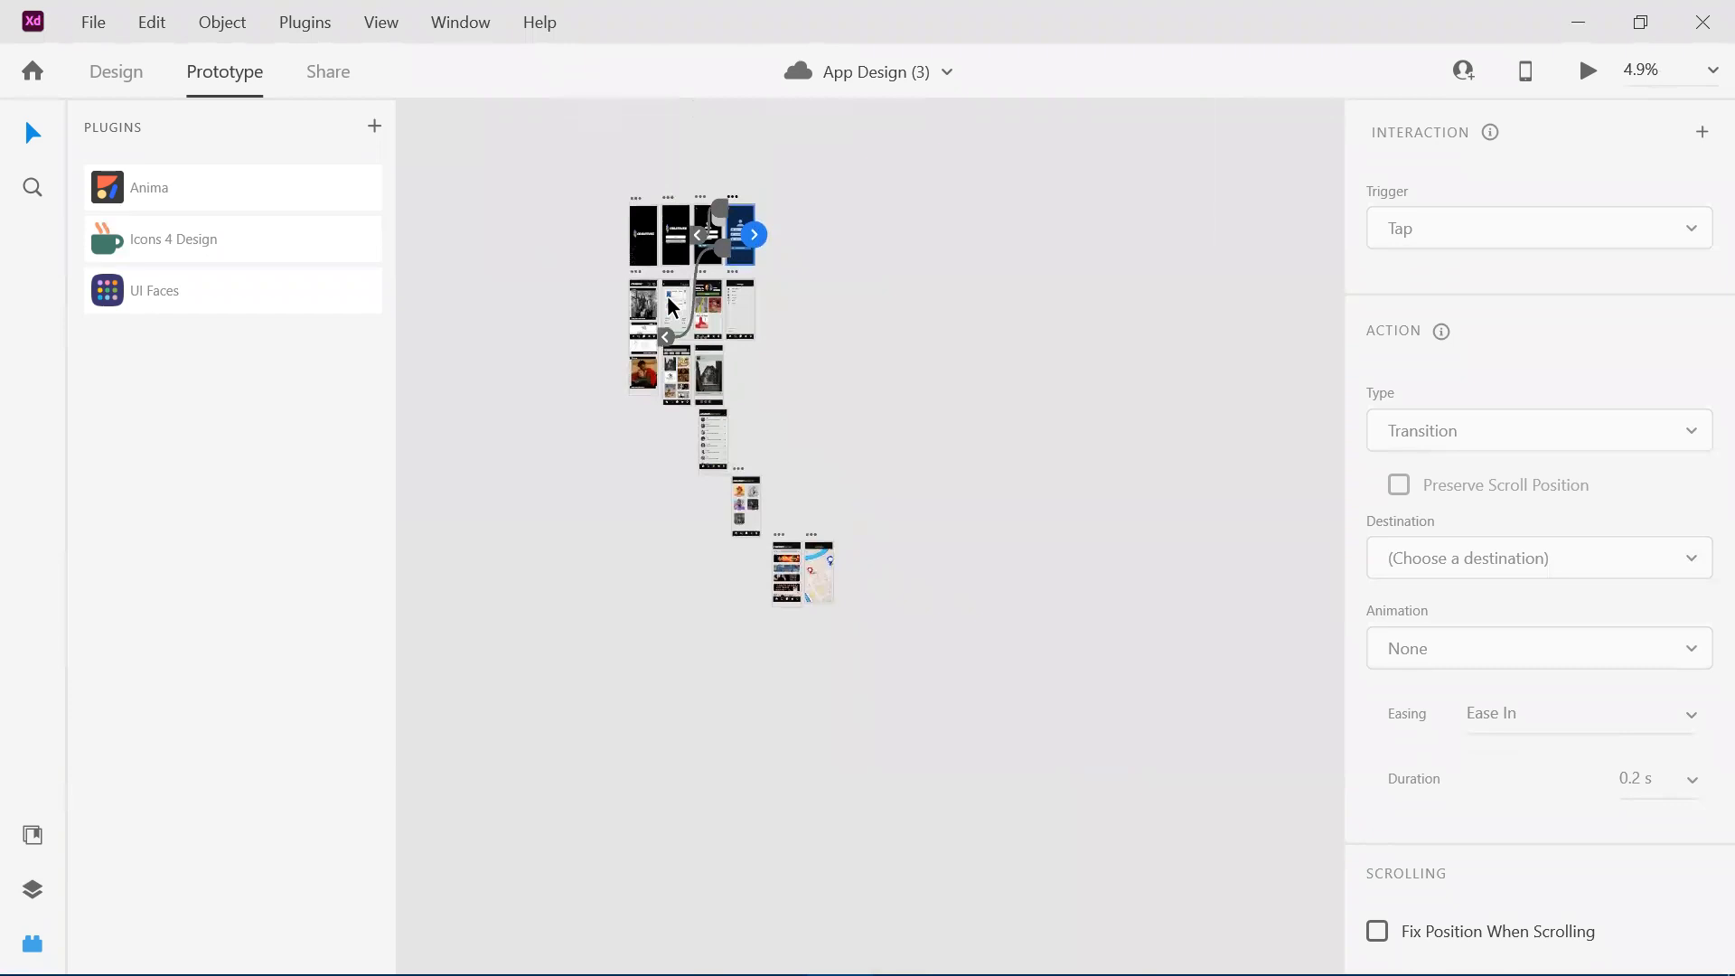
pyautogui.scroll(2, 667, 295)
pyautogui.scroll(1, 667, 295)
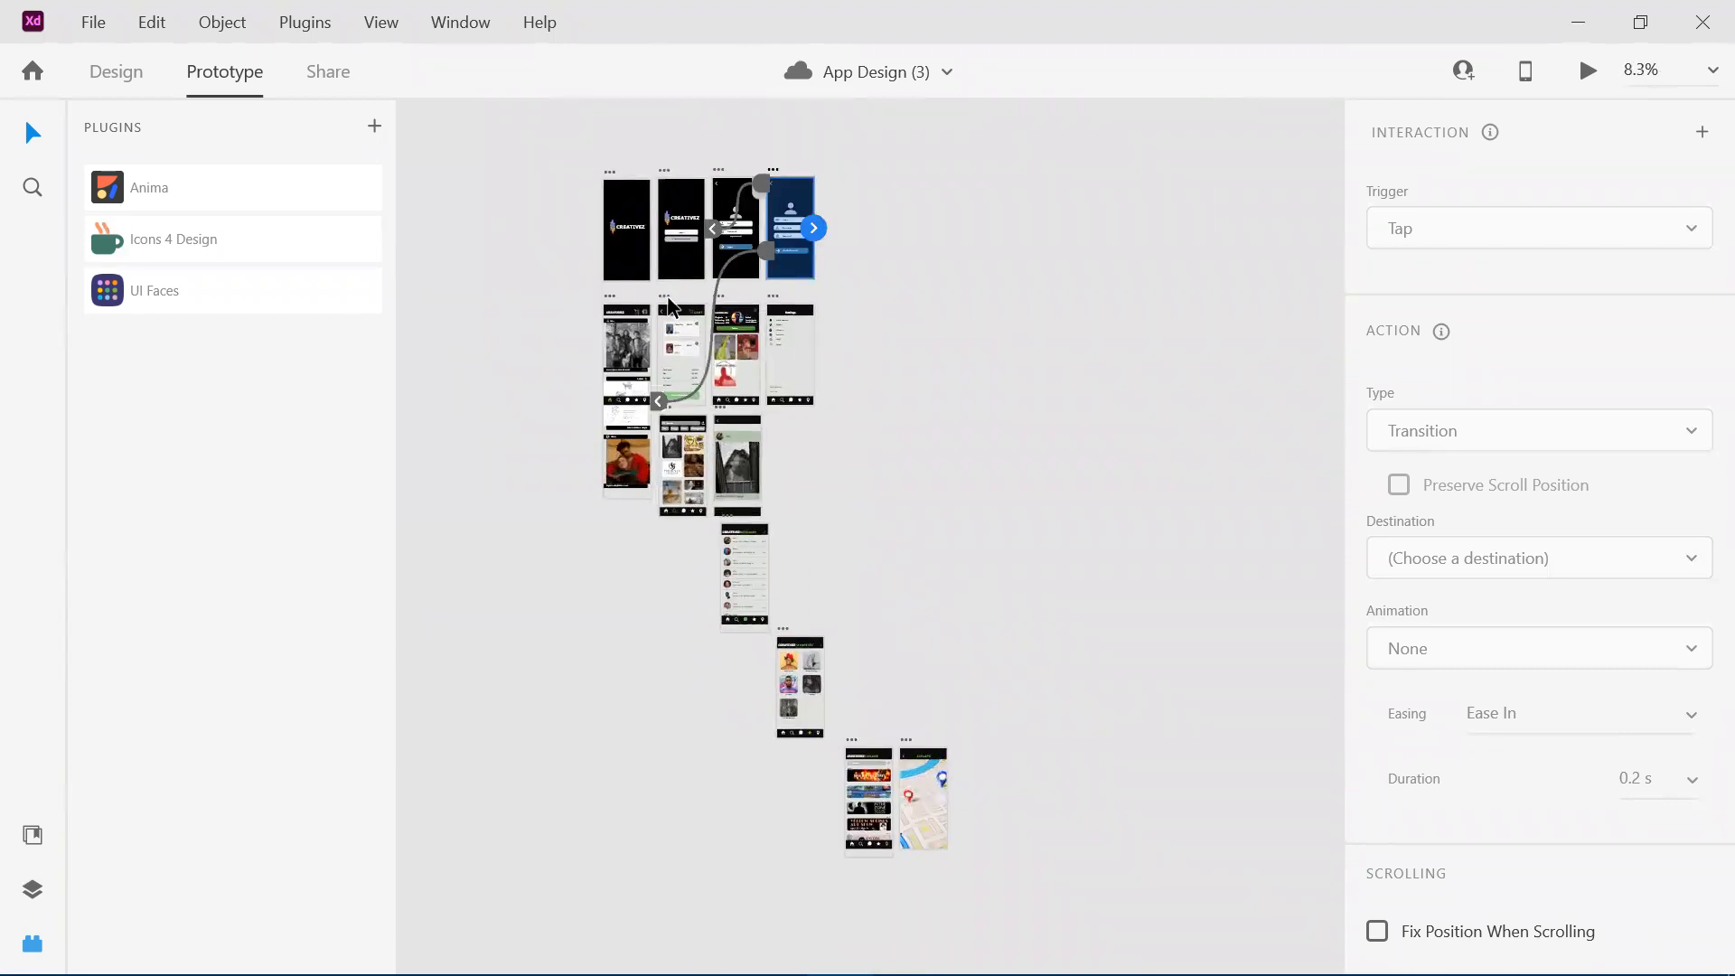
pyautogui.click(485, 428)
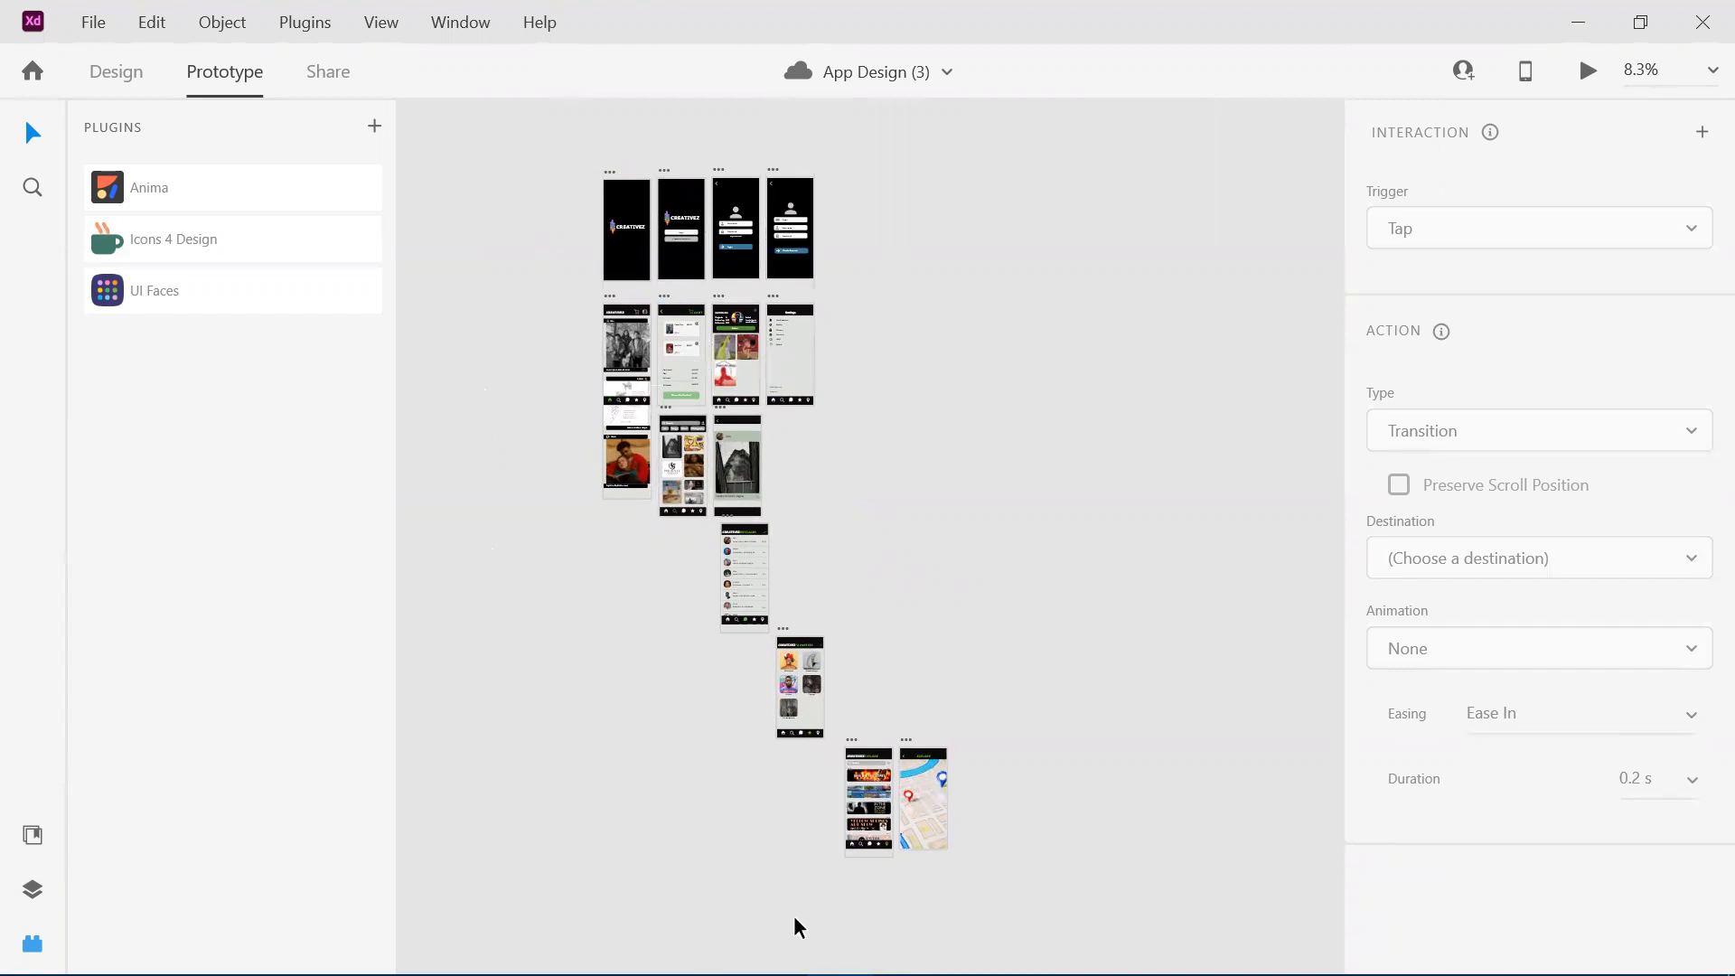
pyautogui.doubleClick(986, 18)
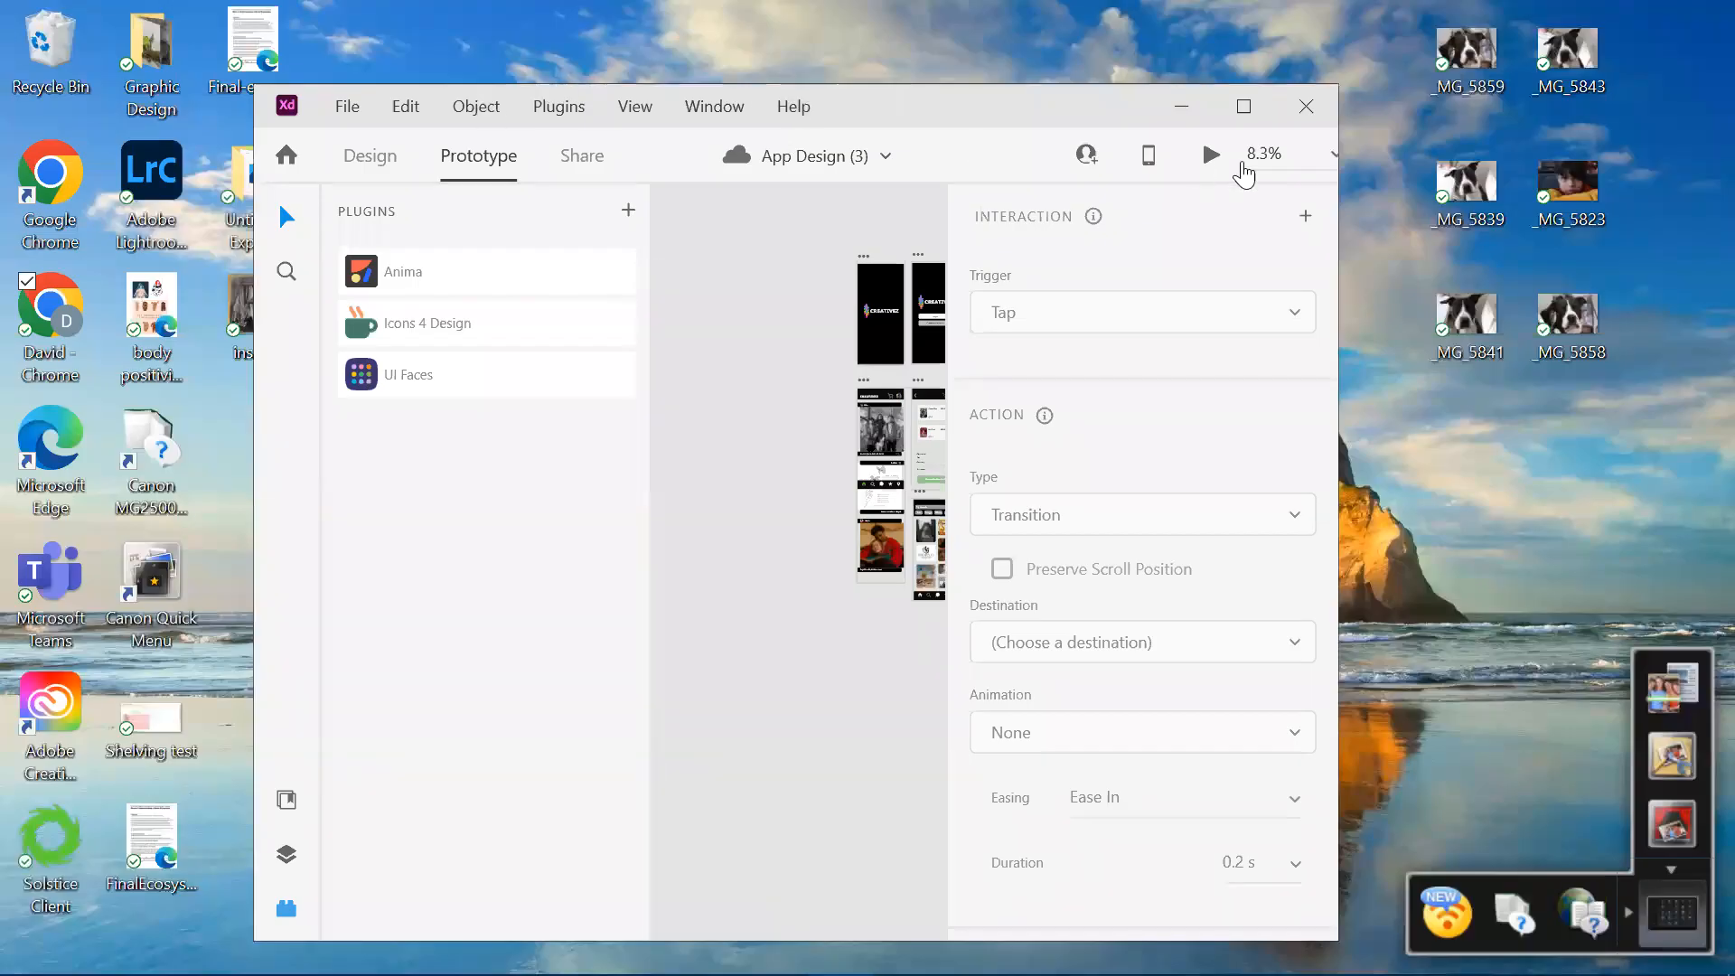
pyautogui.click(1247, 110)
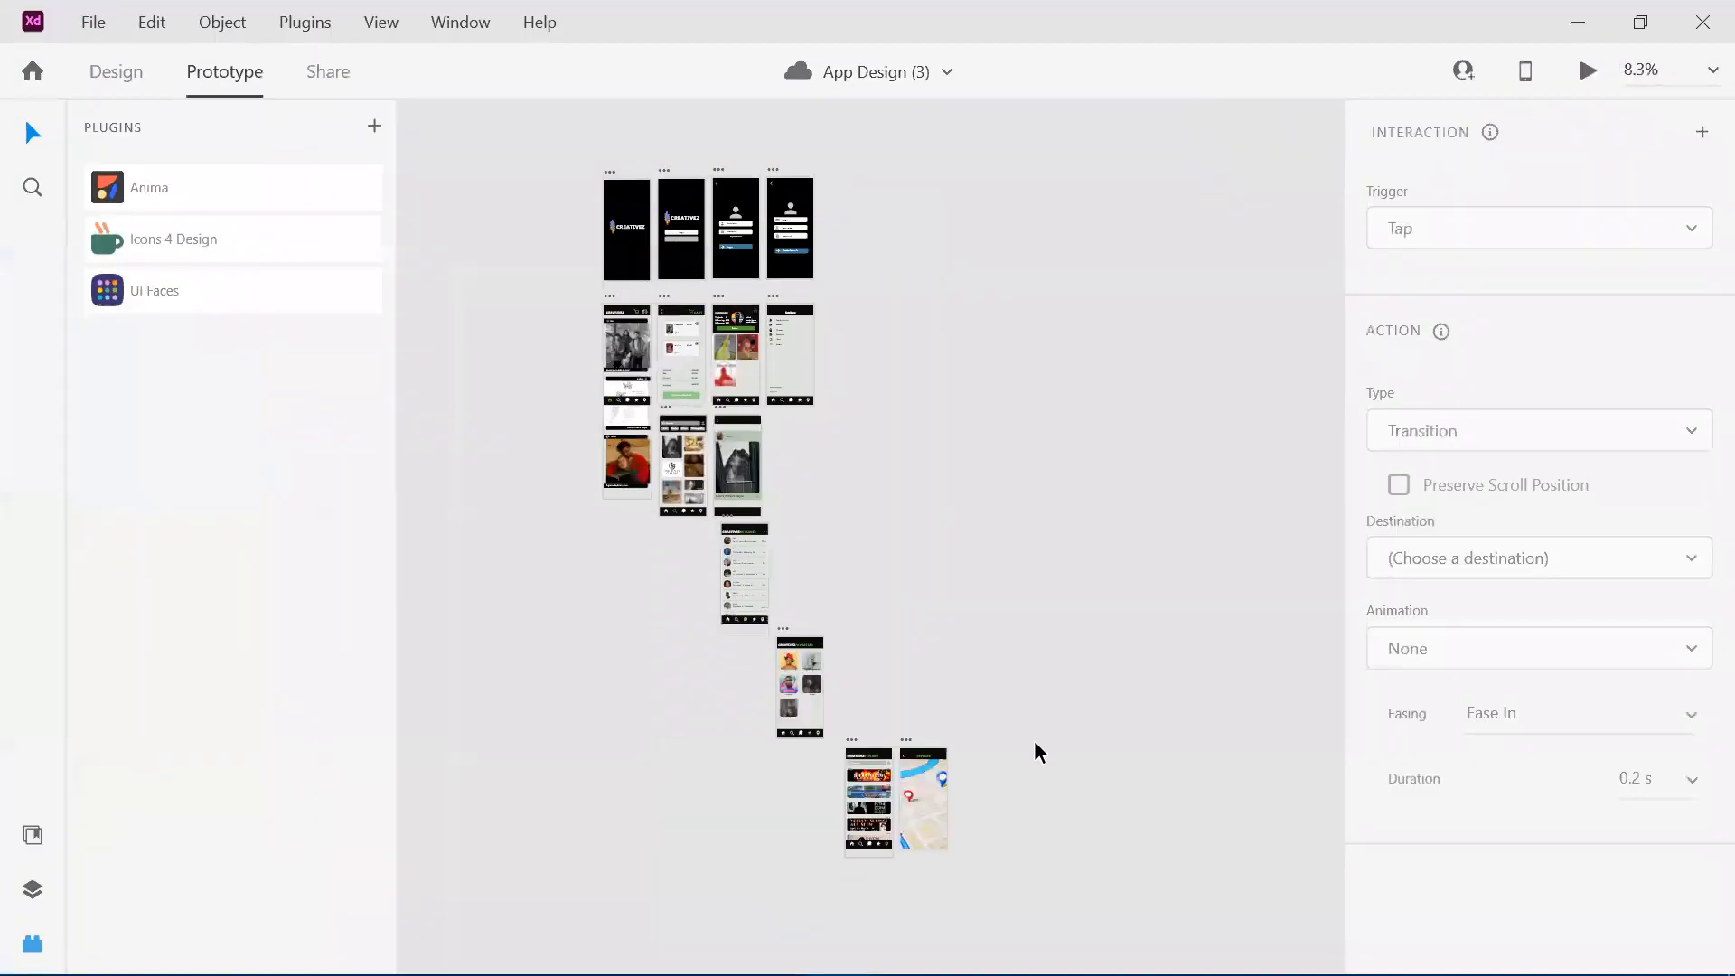